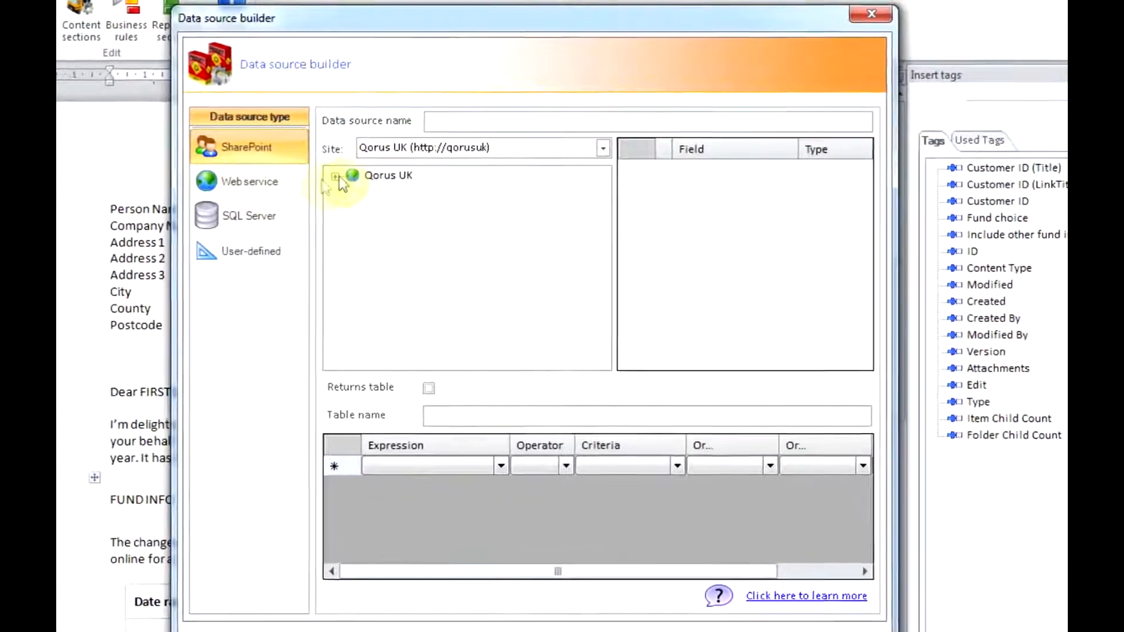
# Set up a SQL Server data source named CRMlink, with server name qorusuk and database SQLCRM
pyautogui.click(264, 212)
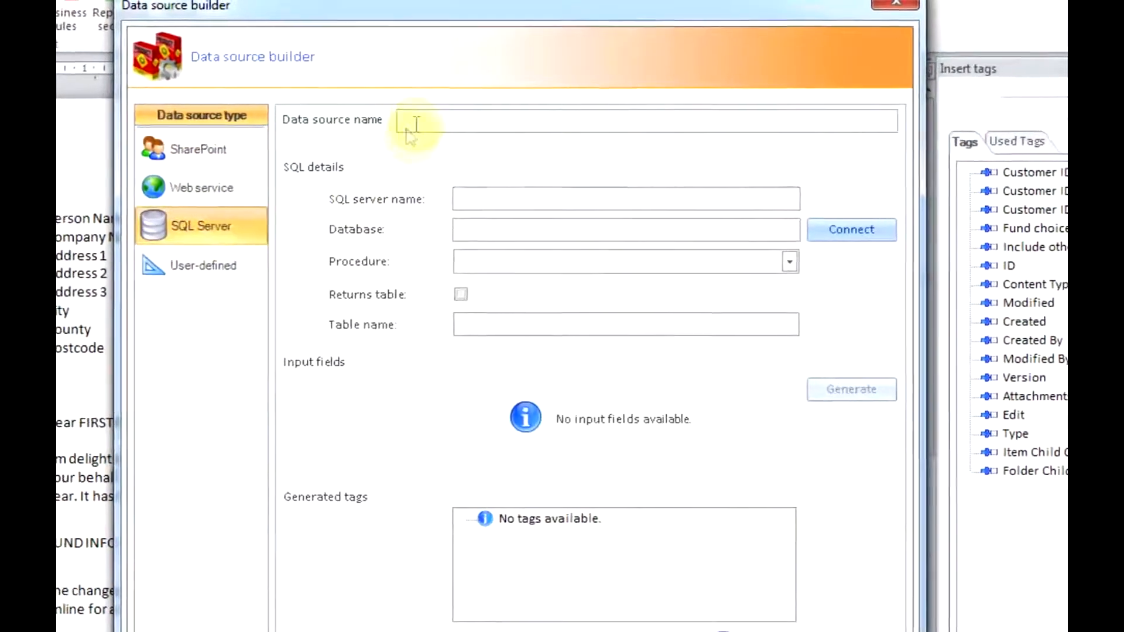
pyautogui.click(412, 124)
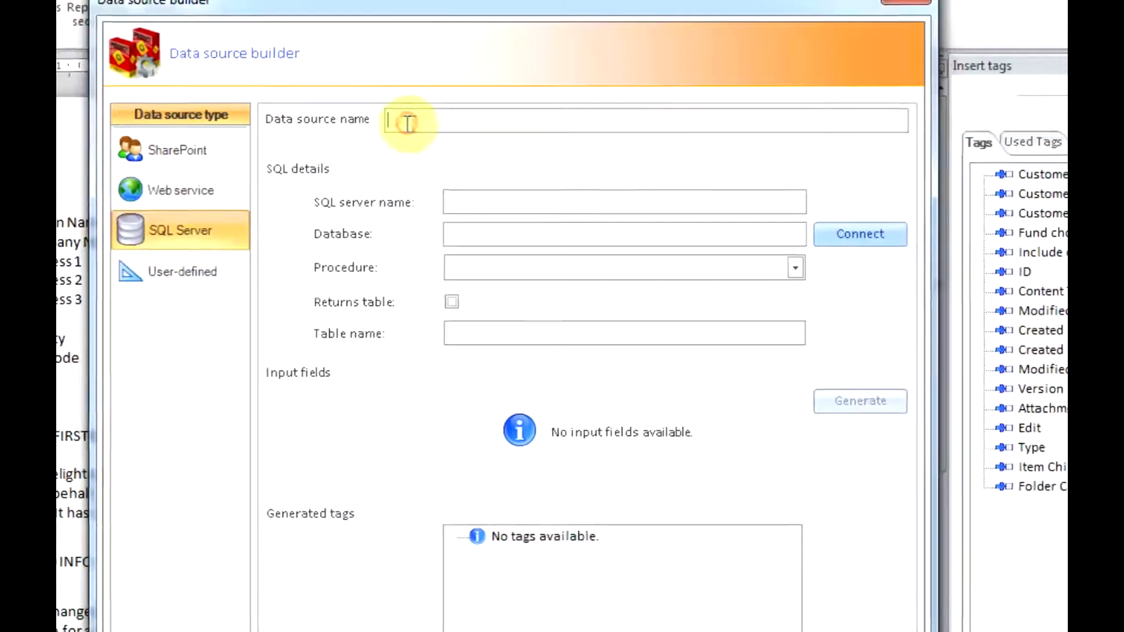
pyautogui.write('CRMlink')
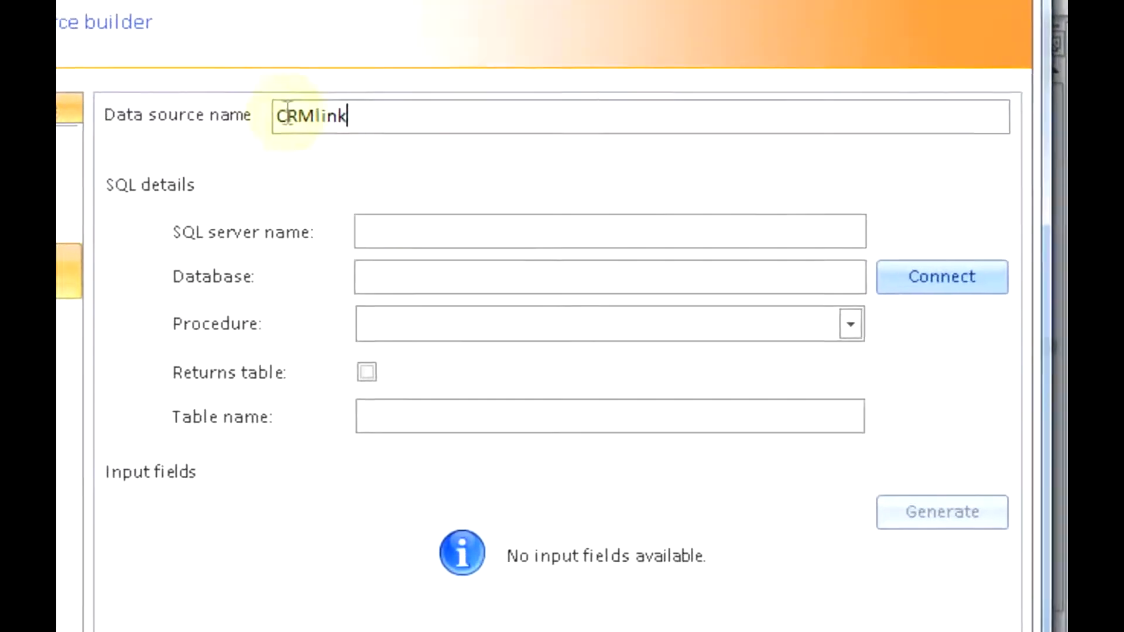
pyautogui.click(404, 229)
pyautogui.write('qorusuk')
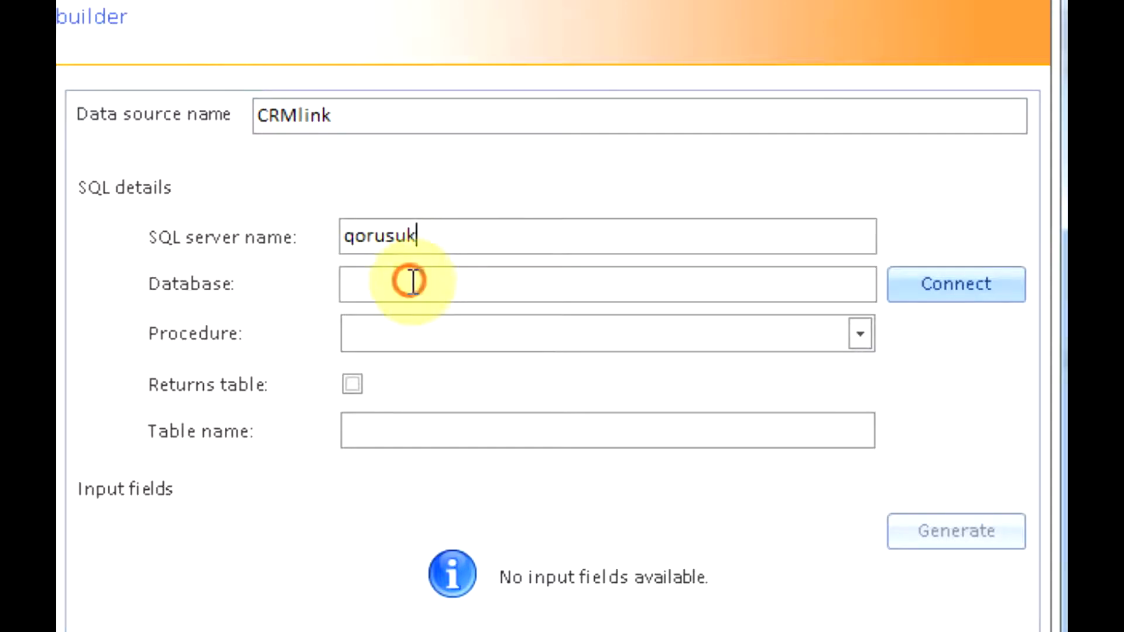
pyautogui.click(411, 281)
pyautogui.write('SQLCRM')
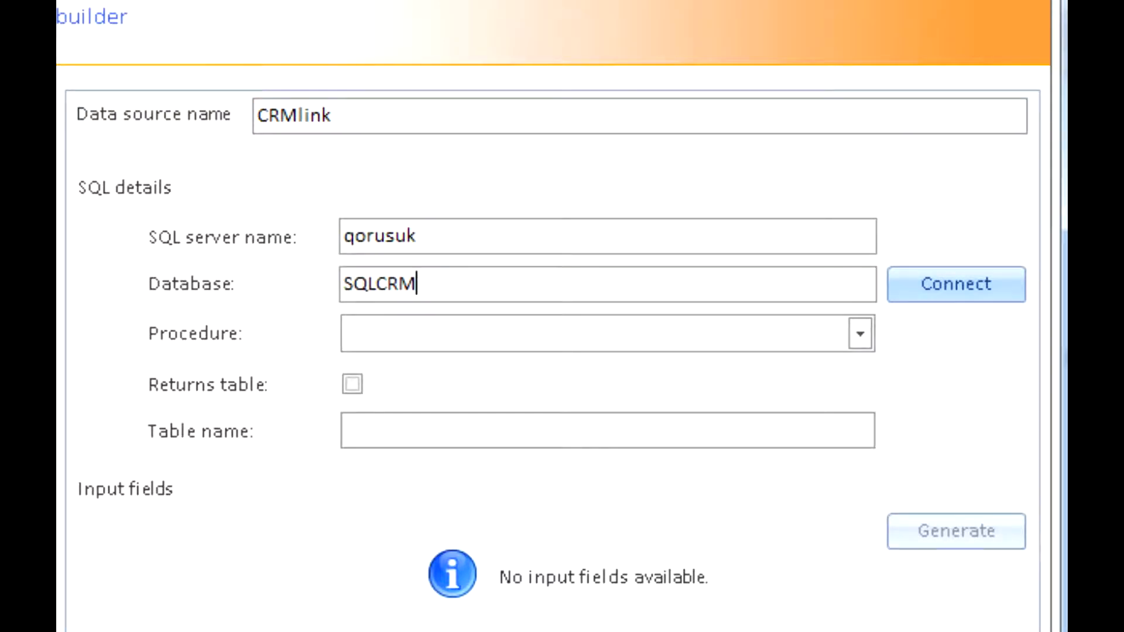
# Connect to the database with login sa and the account password, using Forms Based Authentication
pyautogui.click(925, 286)
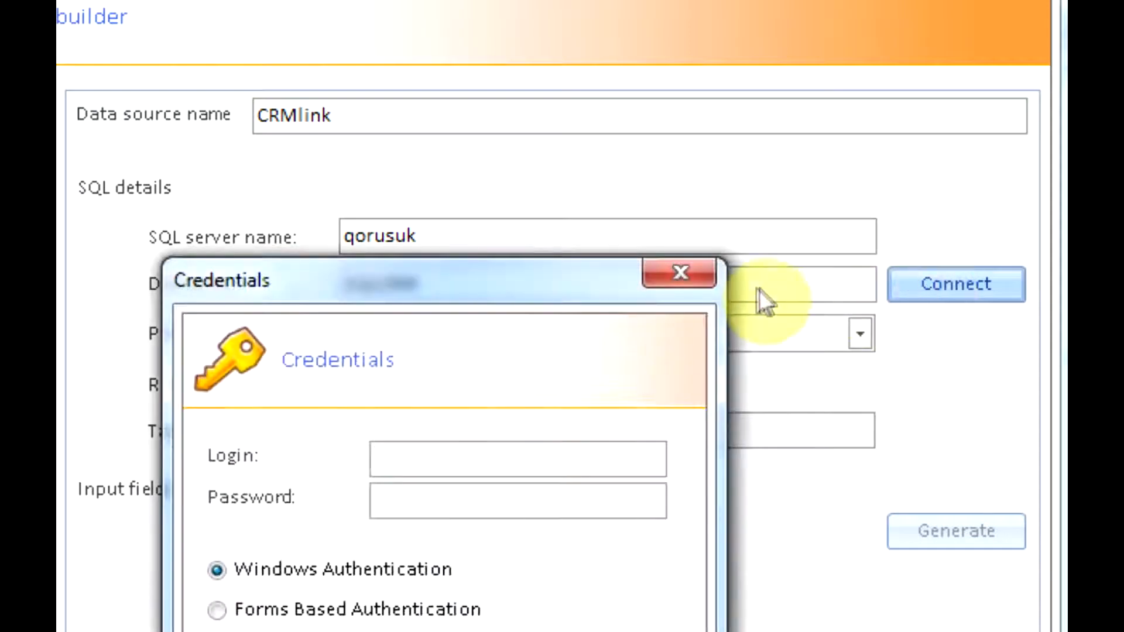
pyautogui.write('sa')
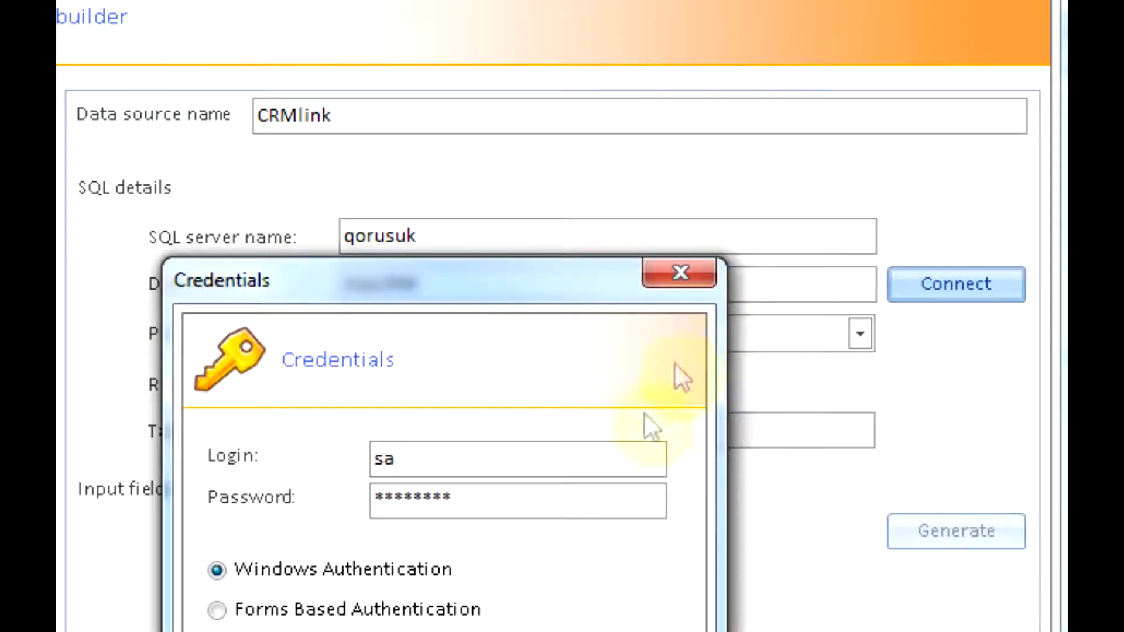
pyautogui.click(316, 610)
pyautogui.press('Return')
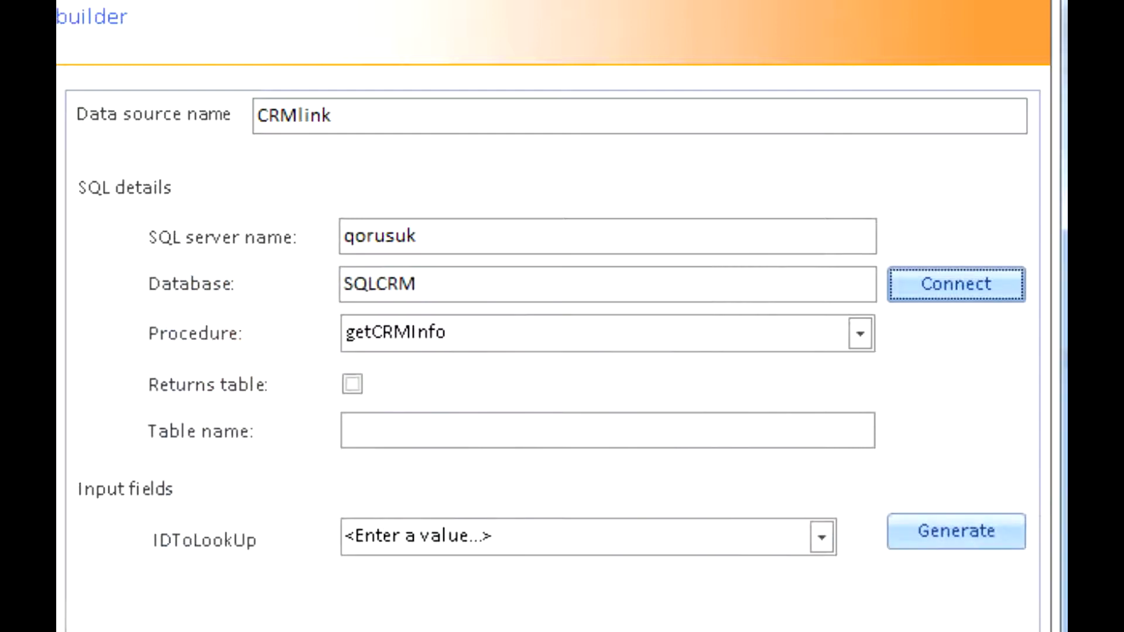
# Keep getCRMInfo as the procedure and set the IDToLookUp input field to Customer ID (Title)
pyautogui.click(859, 337)
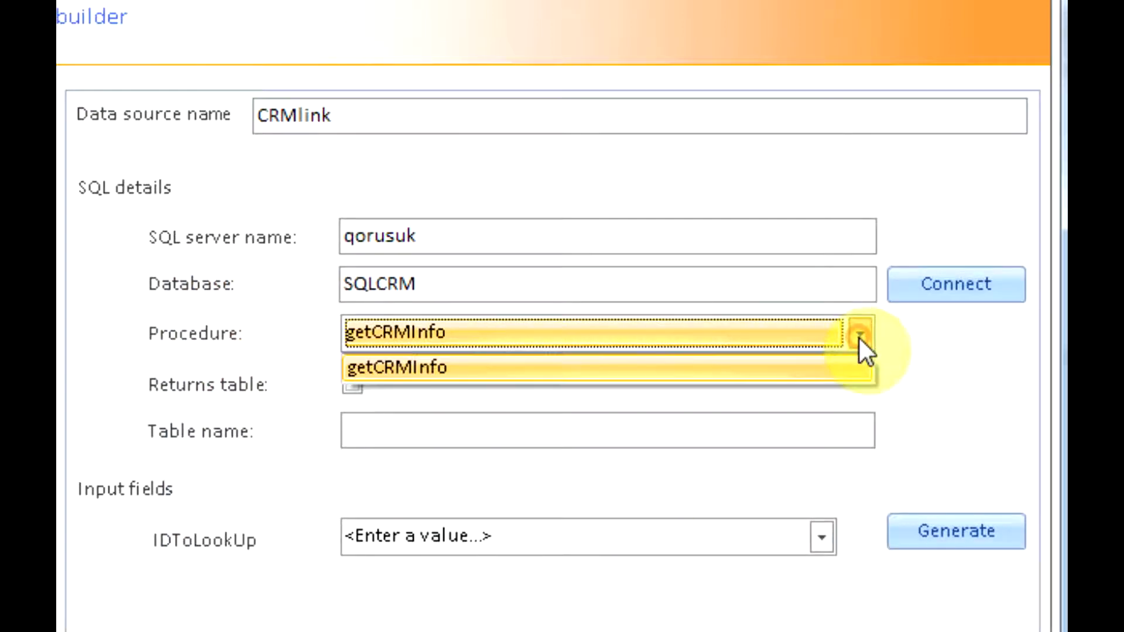
pyautogui.click(858, 337)
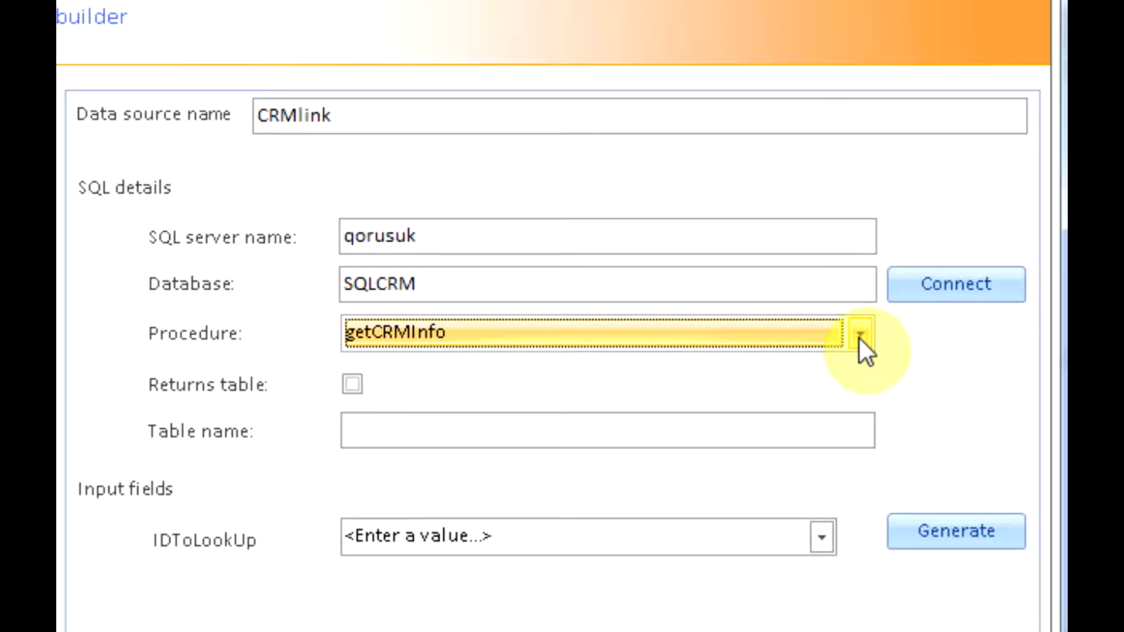
pyautogui.click(823, 537)
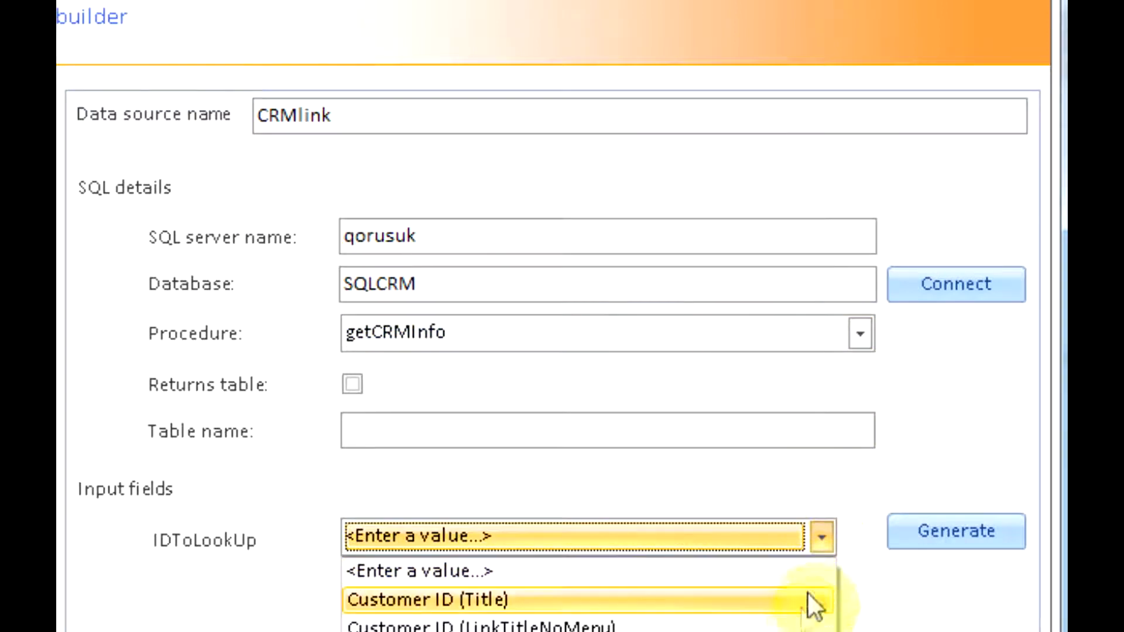
pyautogui.click(808, 615)
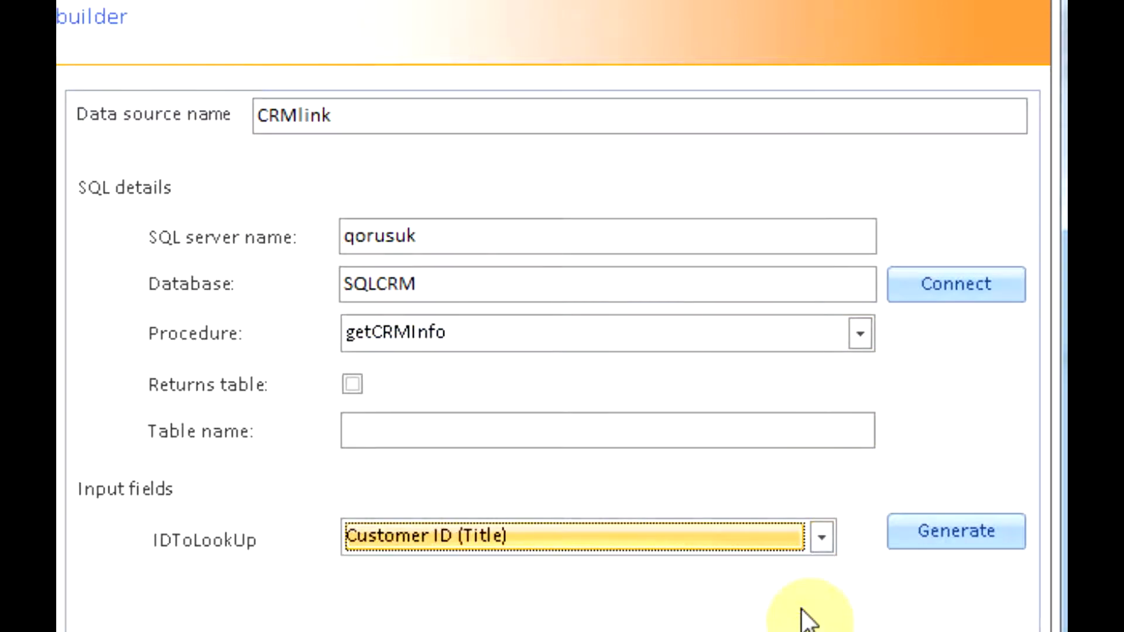
# Generate the CRMlink tags using the listed test item as input and accept the tag test results
pyautogui.click(948, 533)
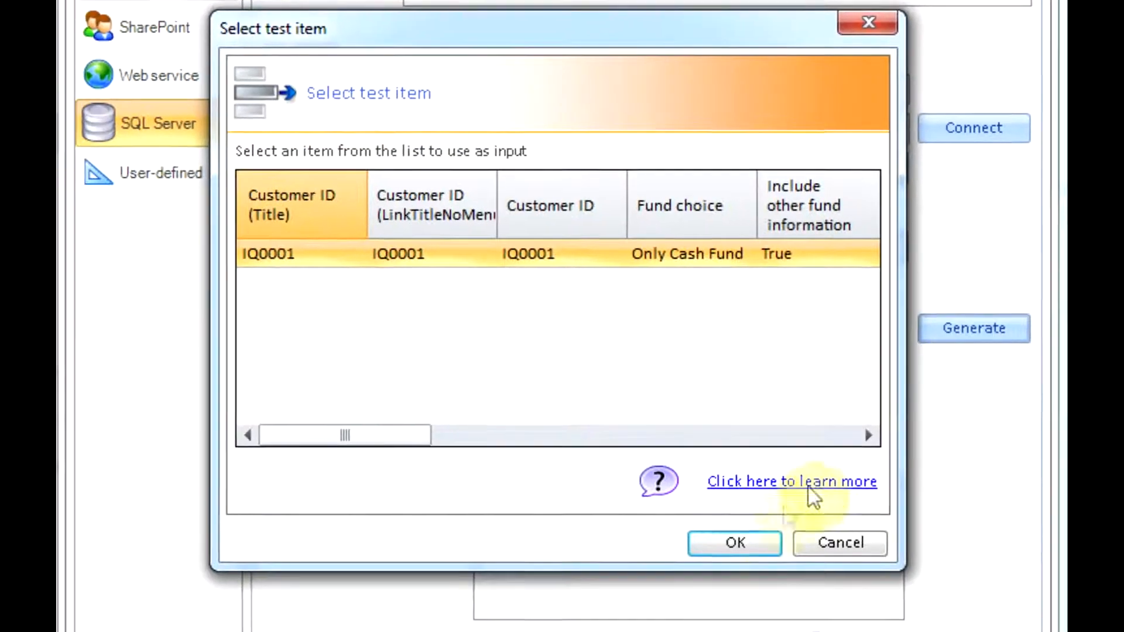
pyautogui.click(736, 542)
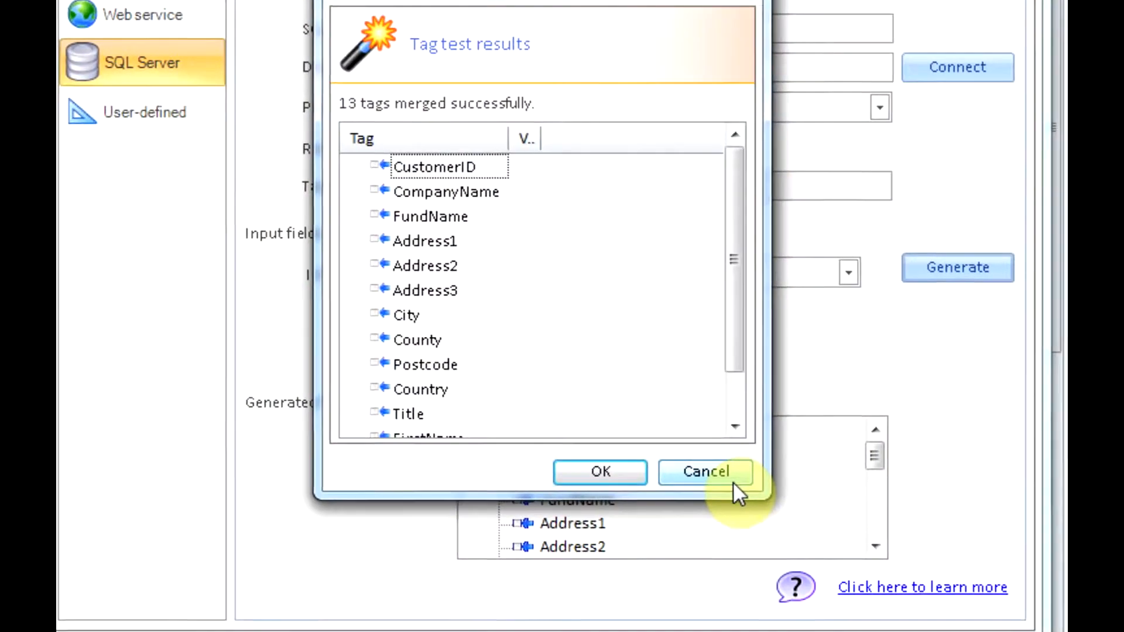
pyautogui.click(600, 471)
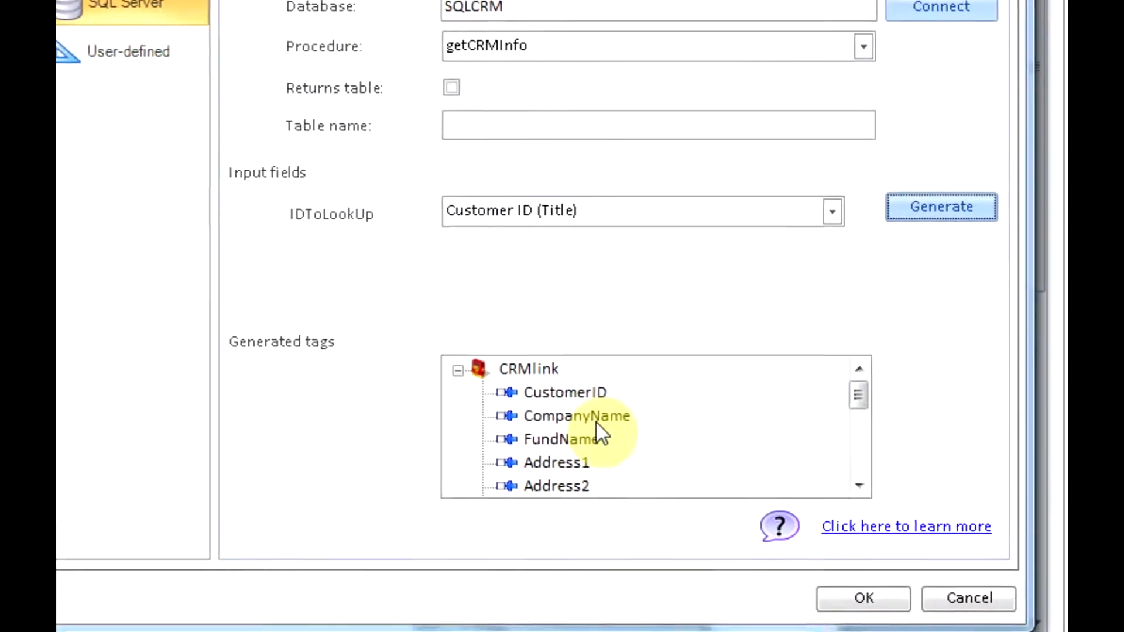
# Review the generated tags, save the CRMlink data source, and check its fields in the template's tag list
pyautogui.moveTo(858, 399); pyautogui.dragTo(858, 470)
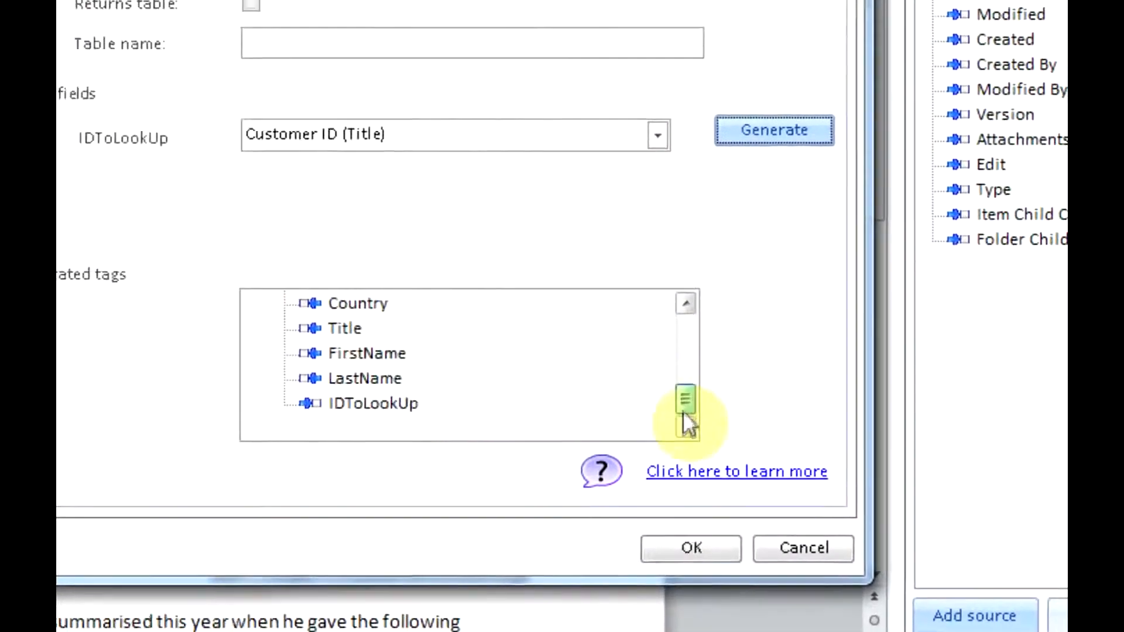
pyautogui.click(691, 548)
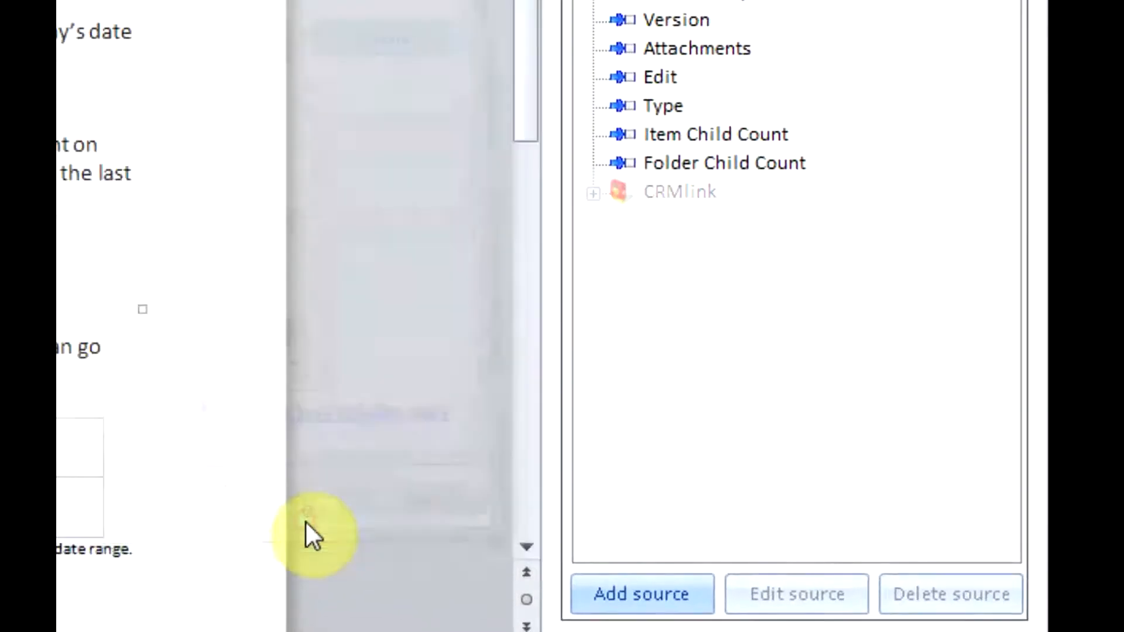
pyautogui.click(593, 195)
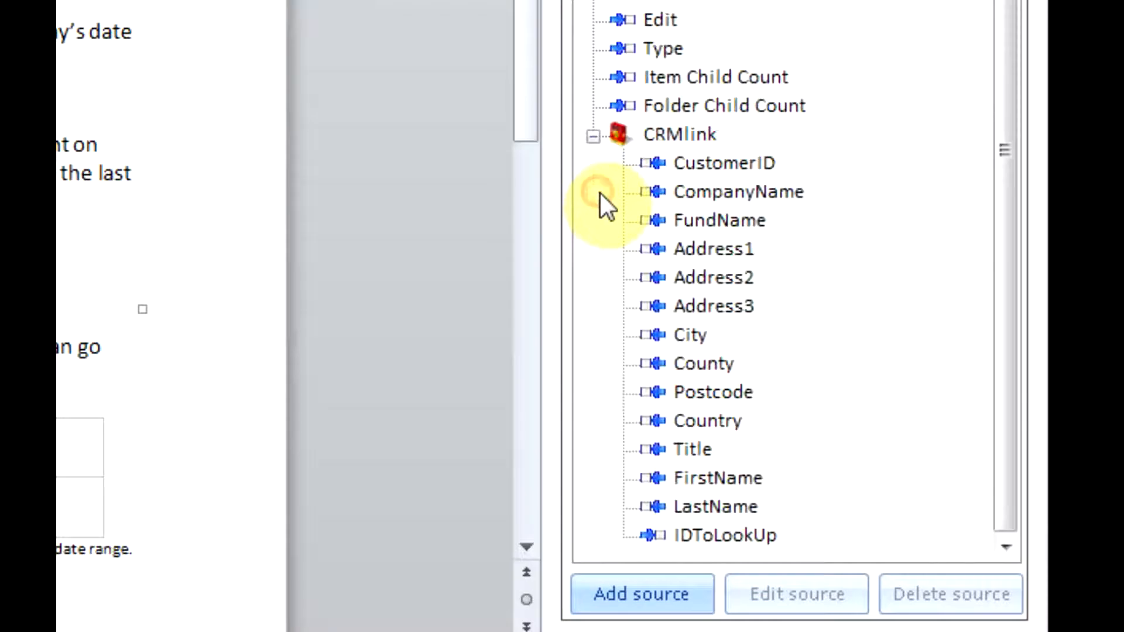
pyautogui.click(594, 137)
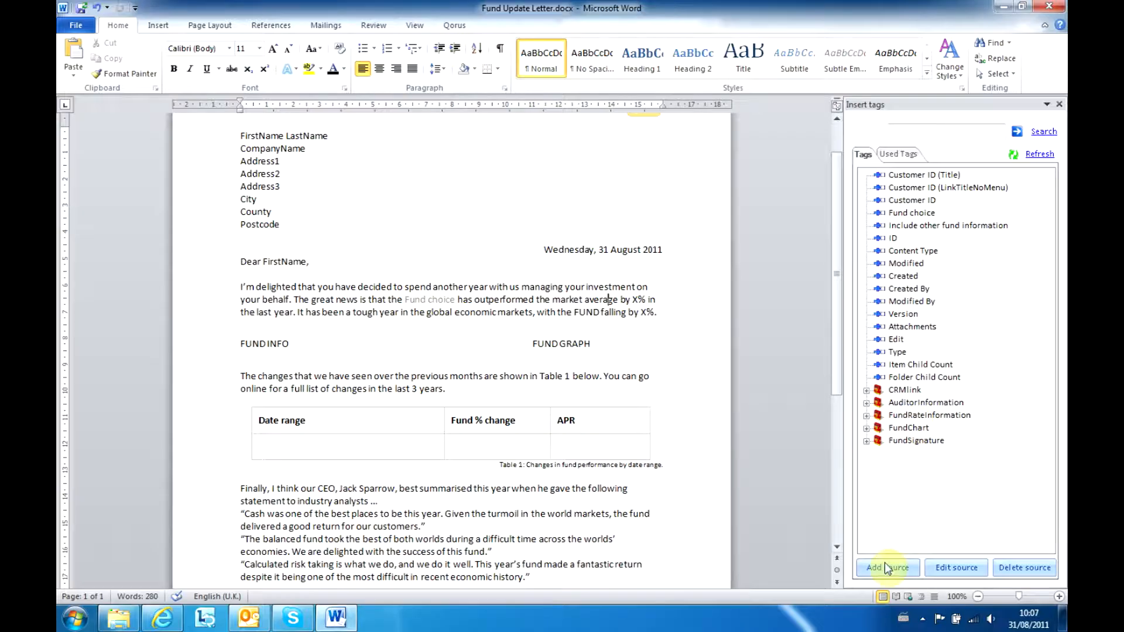
# Add a SharePoint data source named "Fund information" and select the Fund information list under Qorus Investments Demo
pyautogui.click(886, 567)
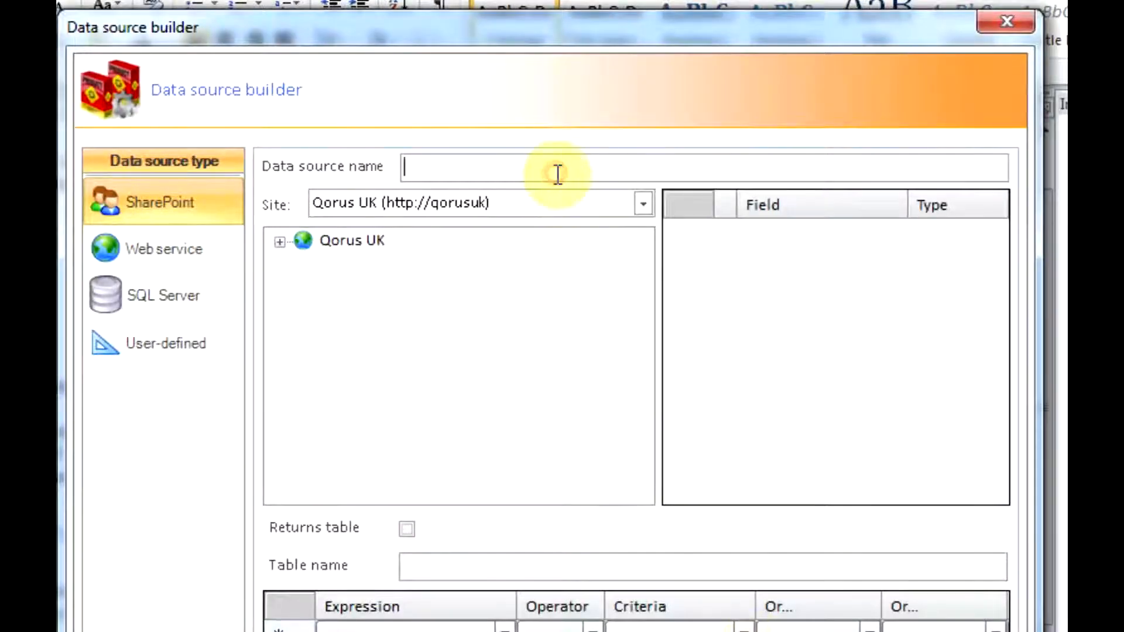
pyautogui.write('Fund information')
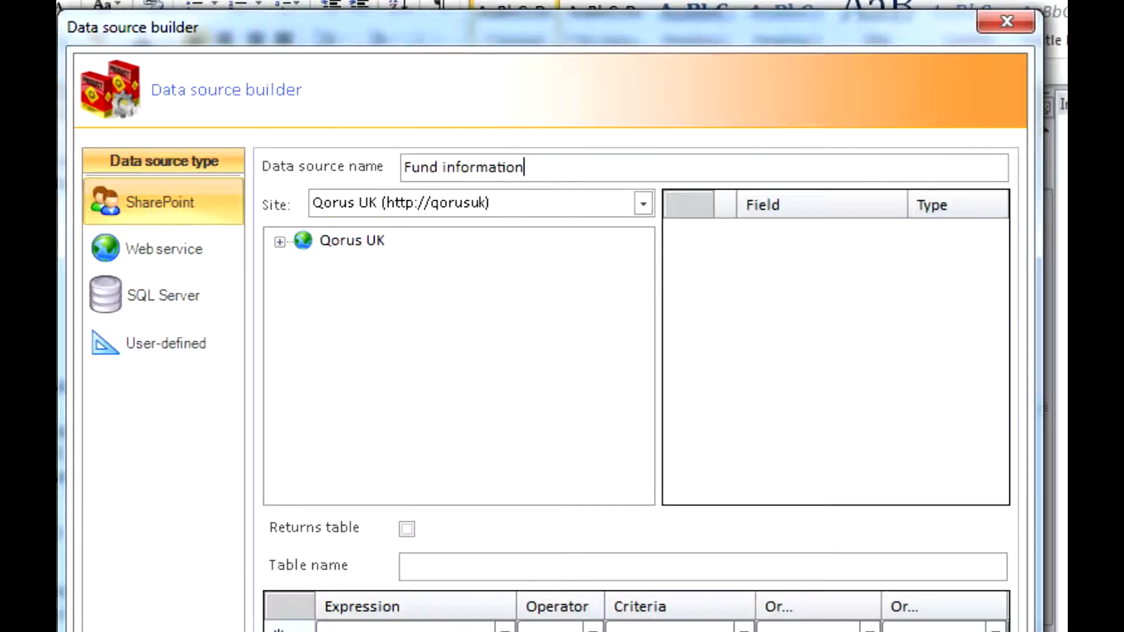
pyautogui.click(279, 243)
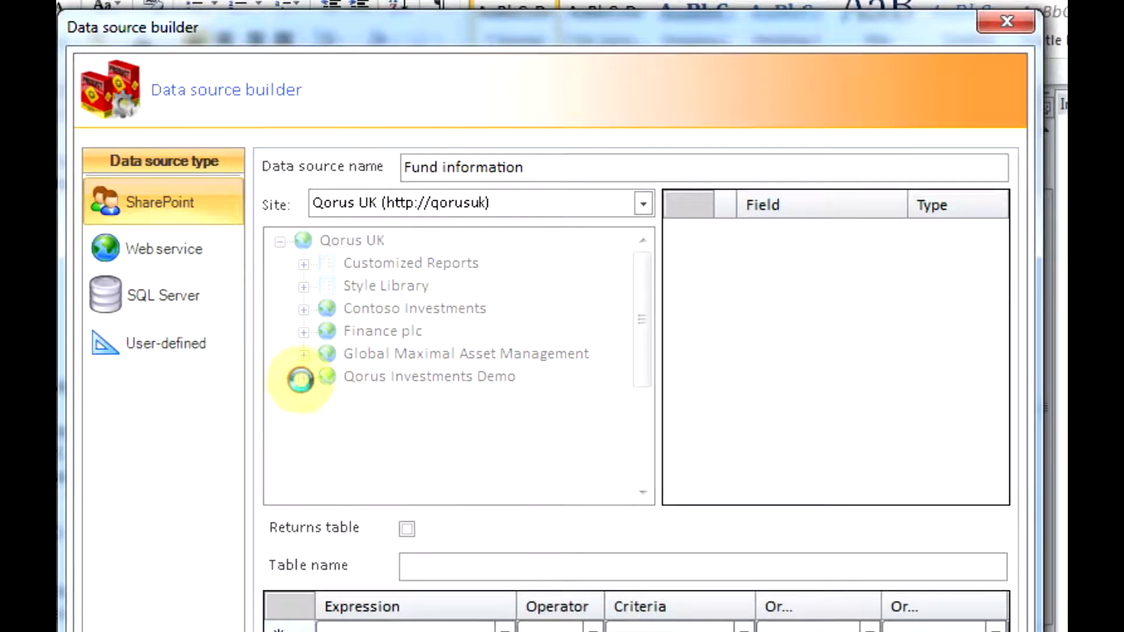
pyautogui.click(302, 376)
pyautogui.scroll(-3, 360, 403)
pyautogui.click(378, 265)
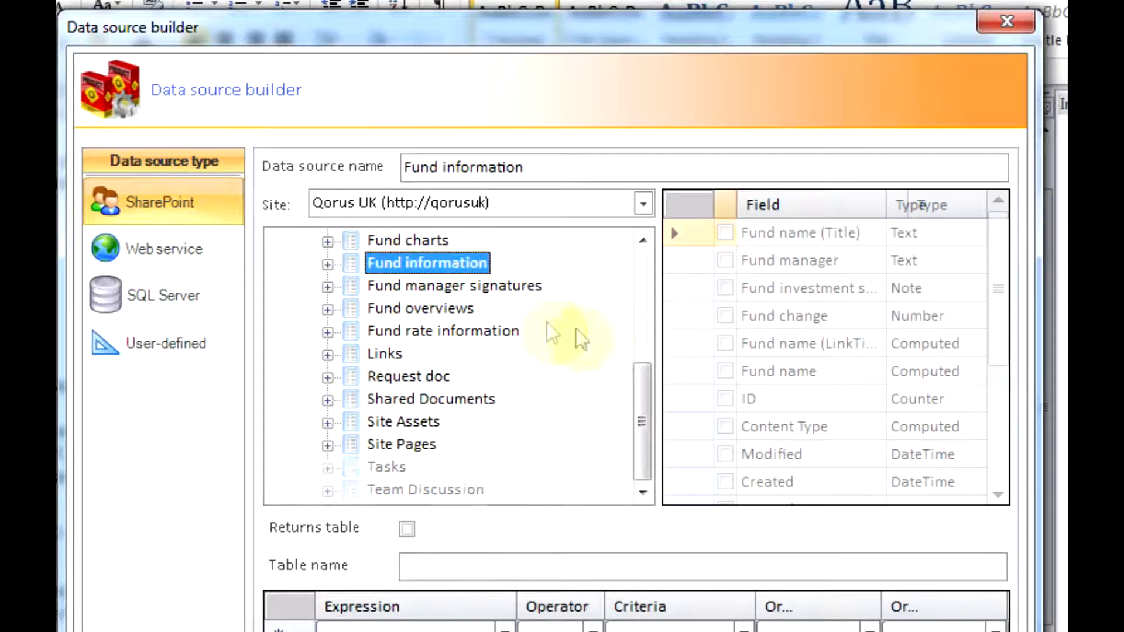
# Include the Fund manager, Fund investment strategy and Fund change fields in the data source
pyautogui.click(724, 261)
pyautogui.click(725, 288)
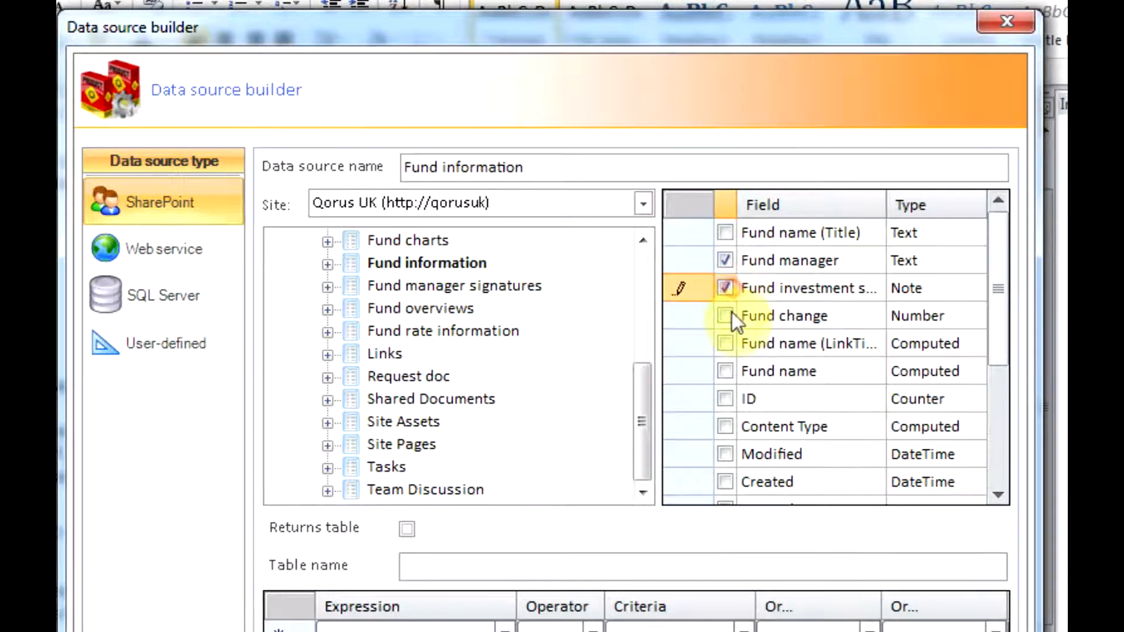
pyautogui.click(725, 315)
# Filter the data source where Fund name (Title) = Fund choice, and also include the Fund name (Title) field
pyautogui.click(504, 629)
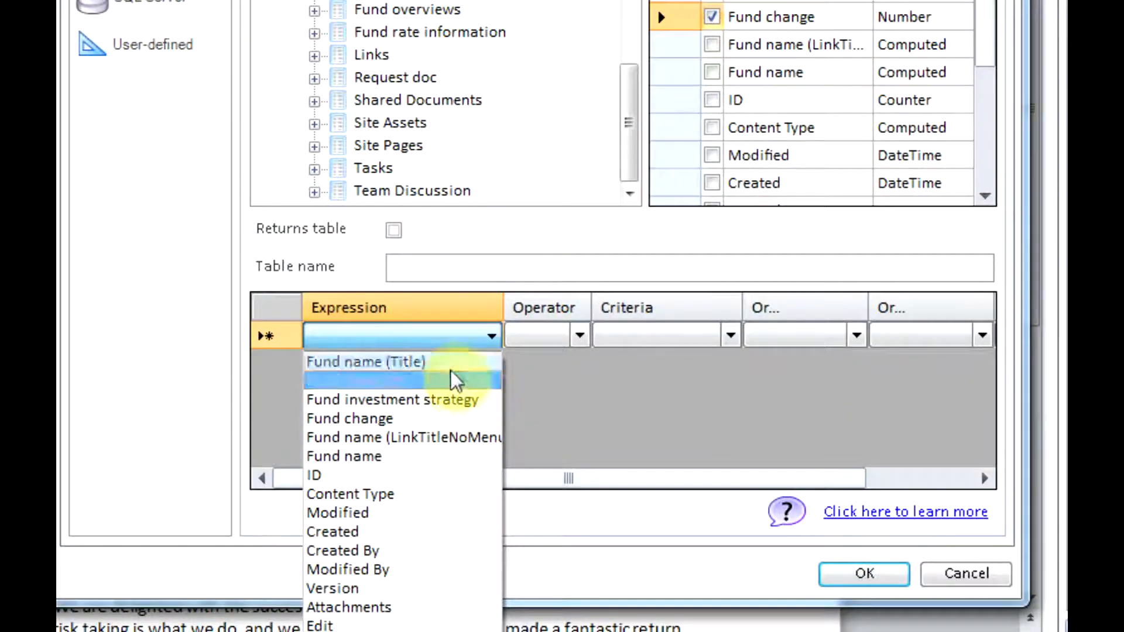
pyautogui.click(454, 361)
pyautogui.click(578, 338)
pyautogui.click(567, 363)
pyautogui.click(730, 337)
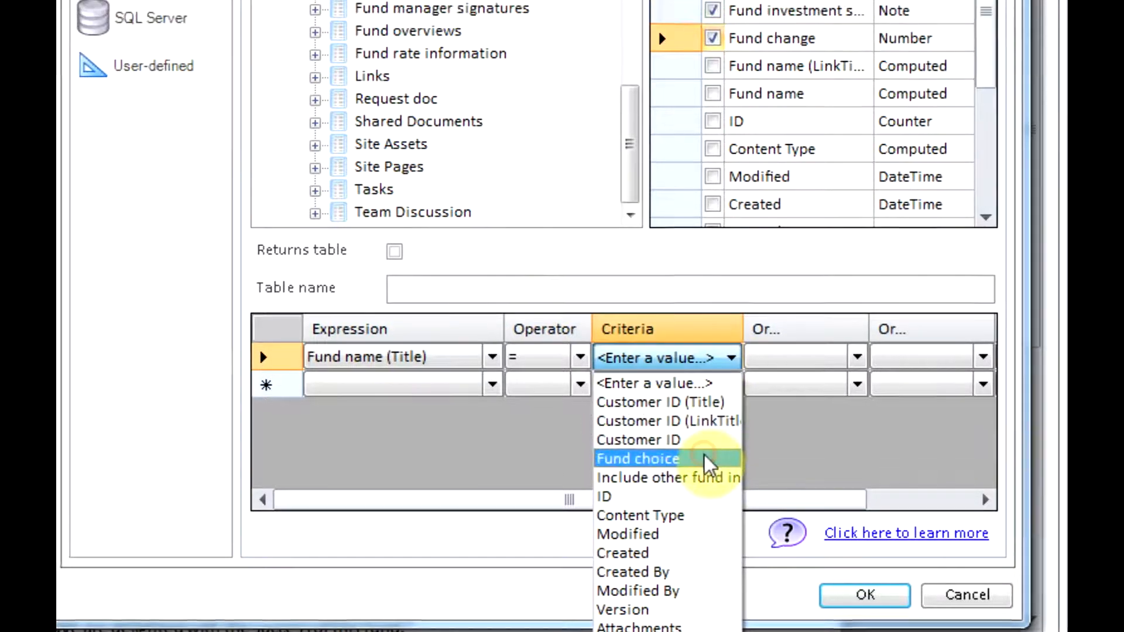
pyautogui.click(708, 437)
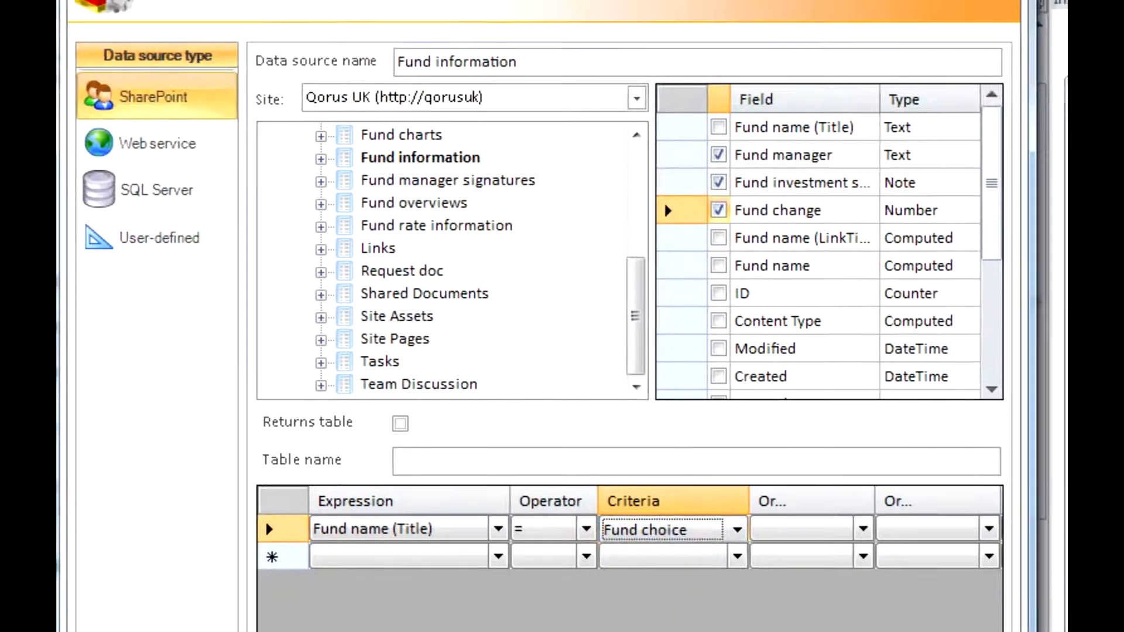
pyautogui.click(759, 603)
pyautogui.click(724, 498)
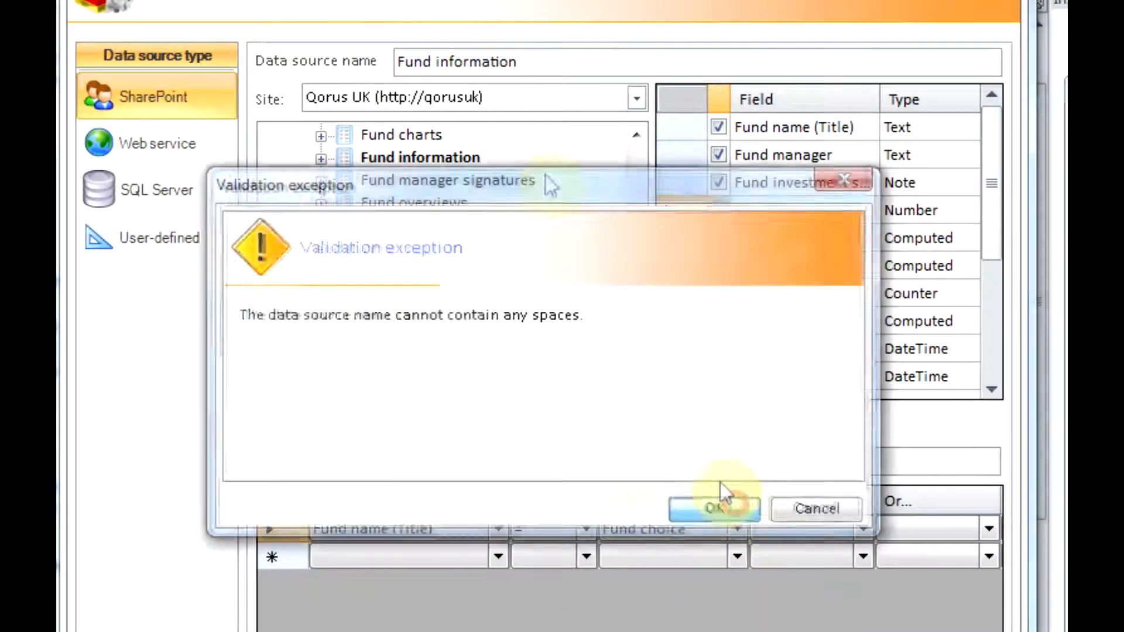
# Rename the data source FundInformation and save it, using the listed test item and accepting the tag test results
pyautogui.click(452, 62)
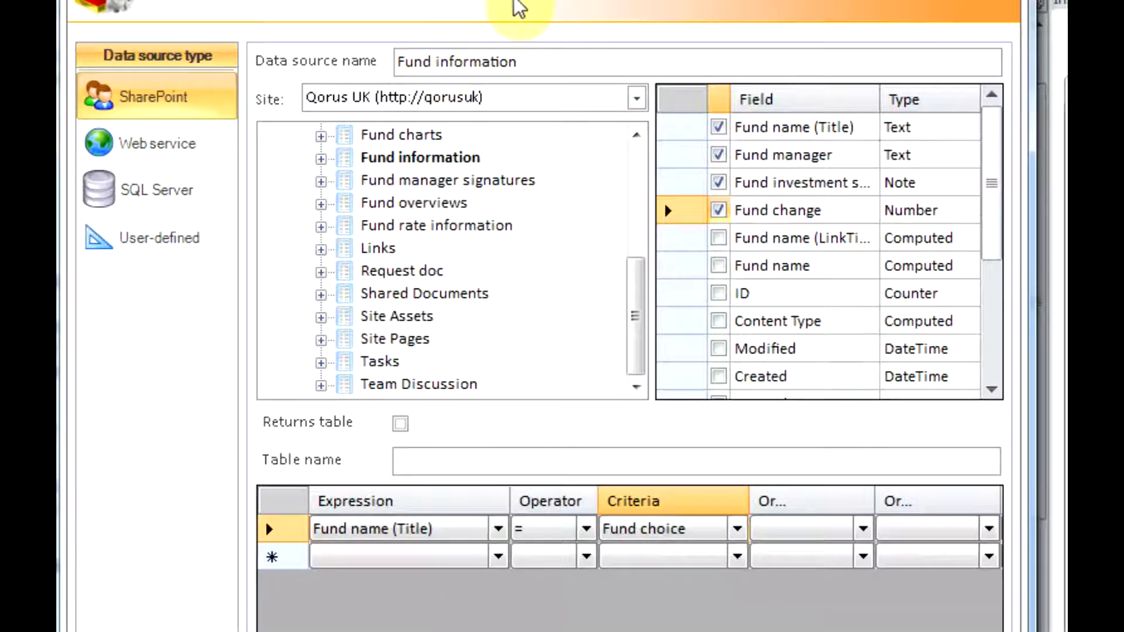
pyautogui.press('BackSpace')
pyautogui.press('BackSpace')
pyautogui.write('I')
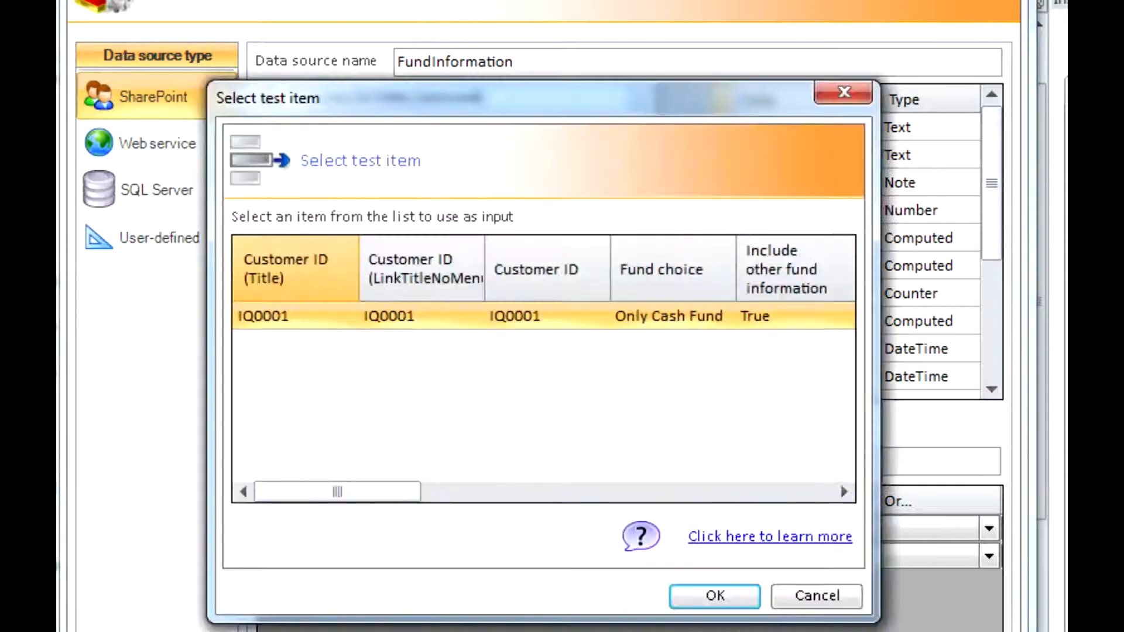
pyautogui.click(703, 594)
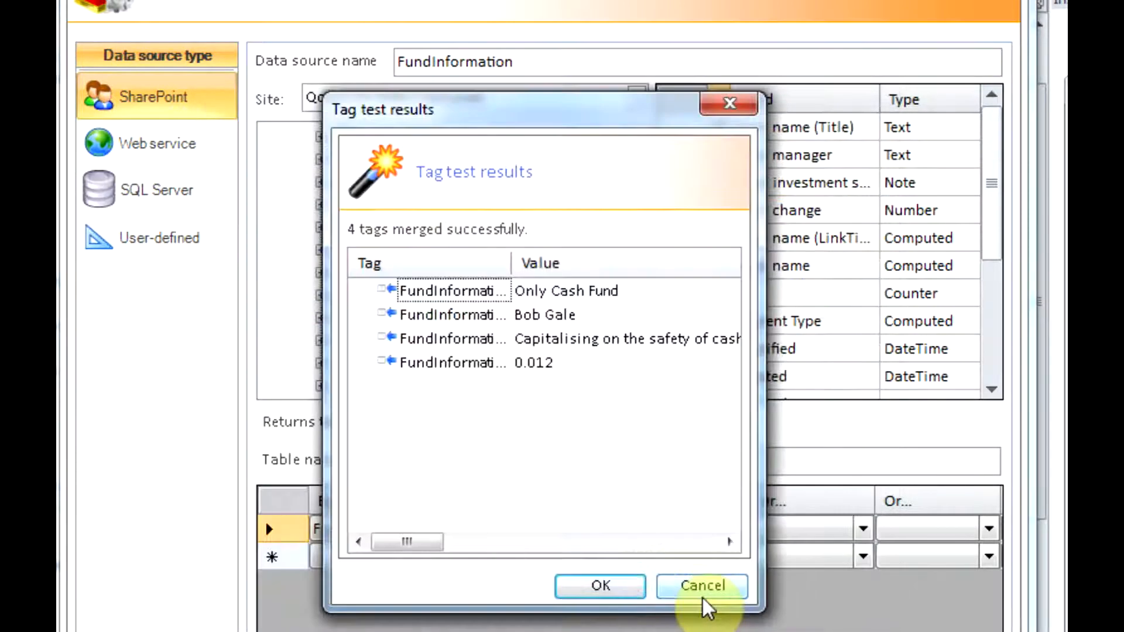
pyautogui.click(615, 583)
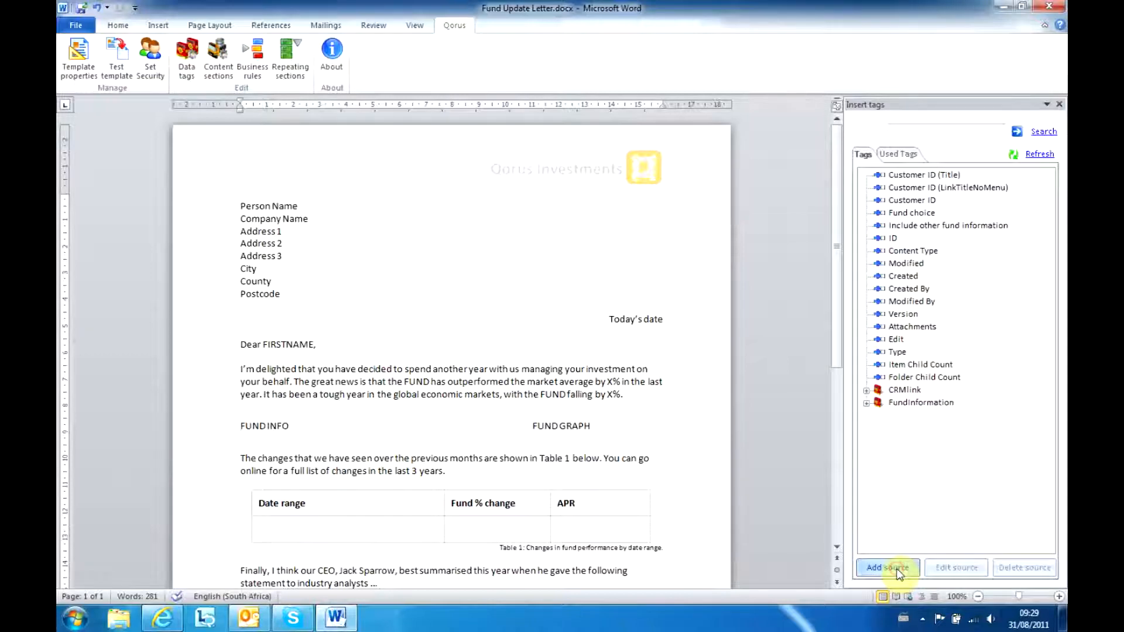
# Add a SharePoint data source named AuditorInformation and select the Auditor information list under Qorus Investments Demo
pyautogui.click(898, 567)
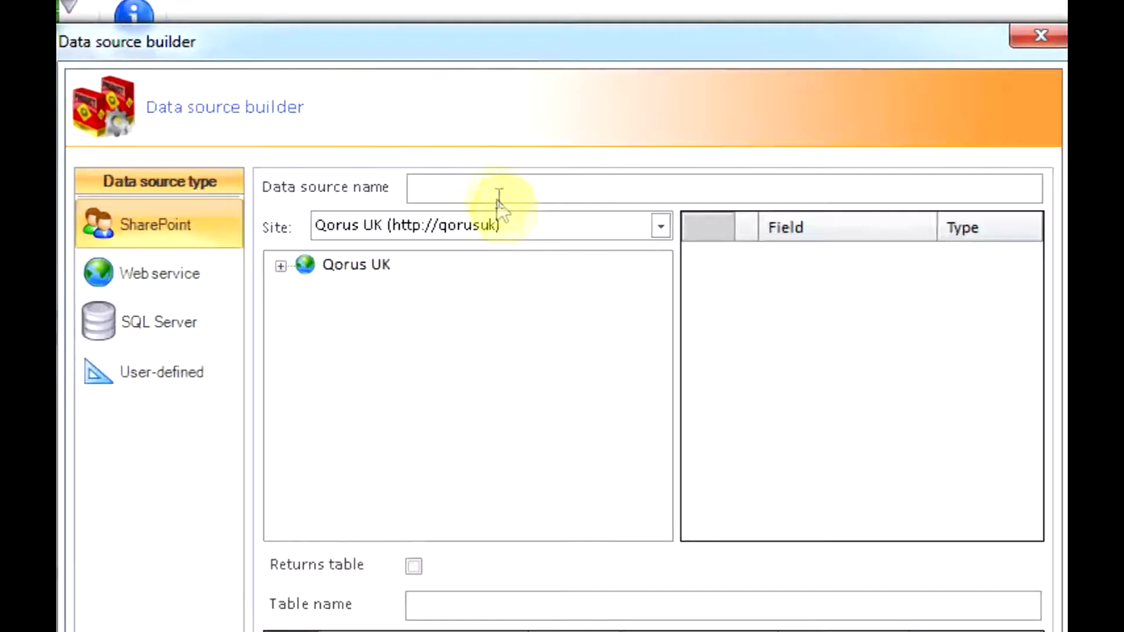
pyautogui.click(496, 189)
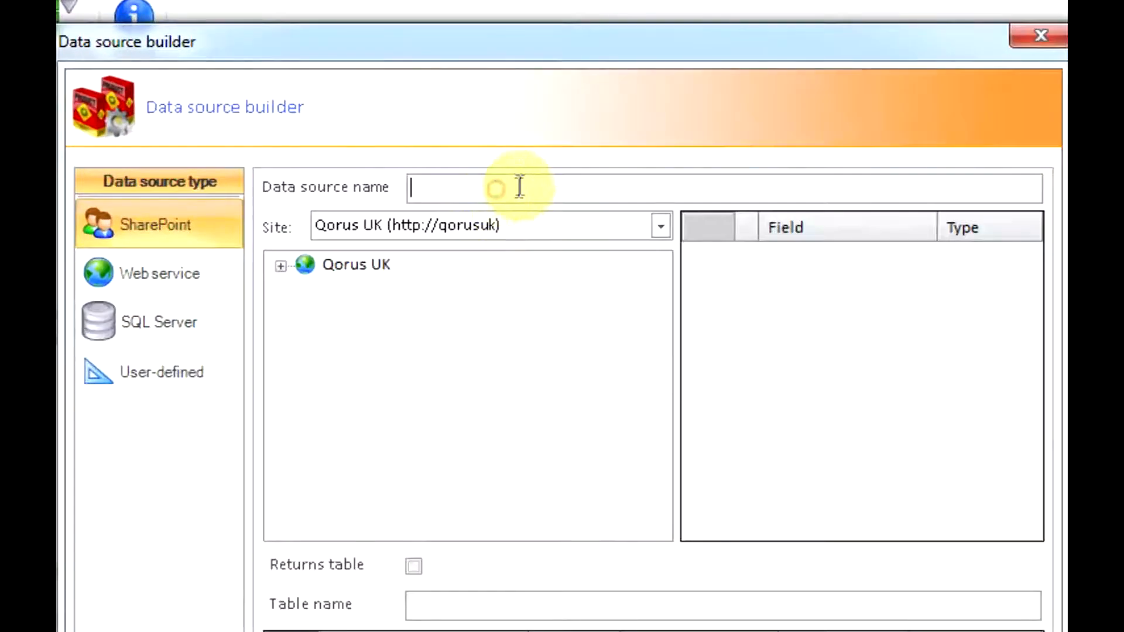
pyautogui.write('AuditorInformation')
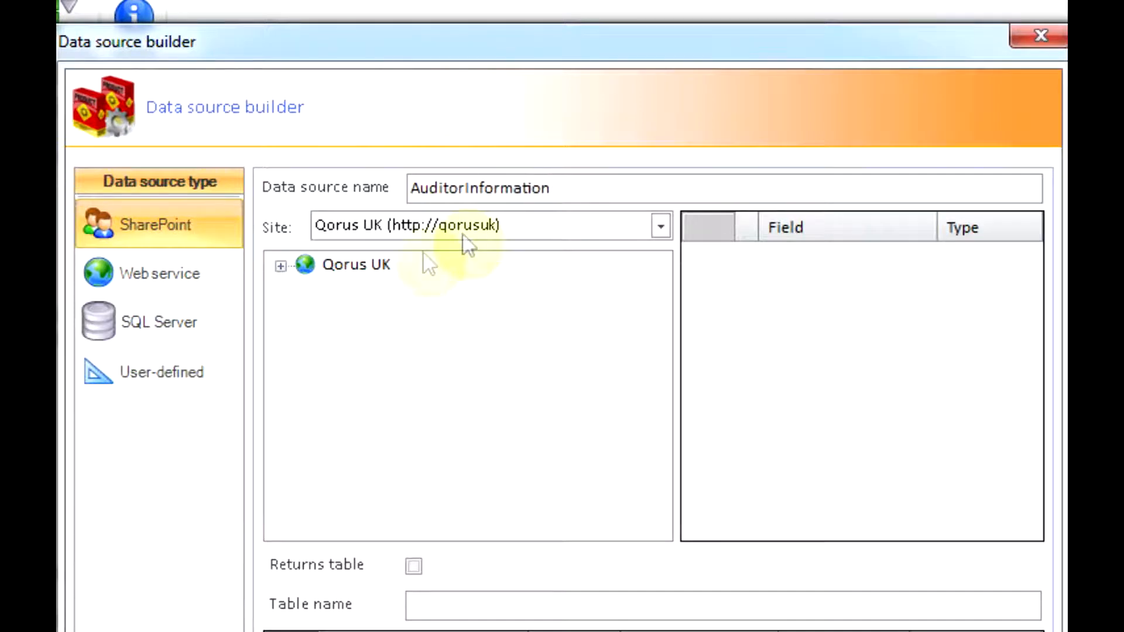
pyautogui.click(280, 267)
pyautogui.click(300, 407)
pyautogui.scroll(-3, 363, 426)
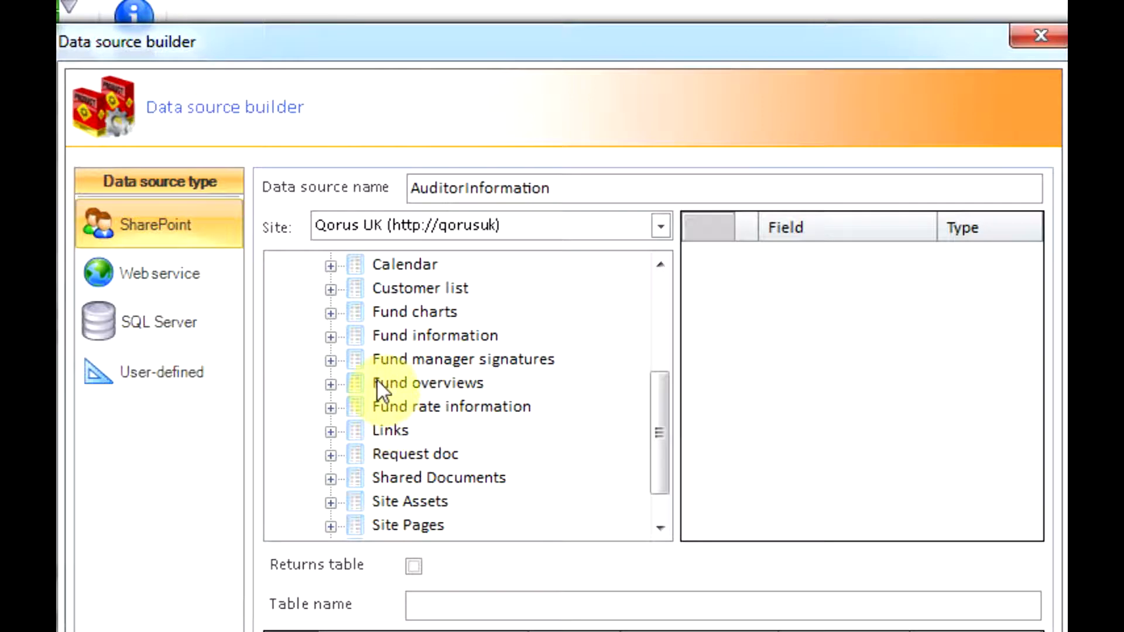
pyautogui.scroll(1, 401, 357)
pyautogui.click(400, 312)
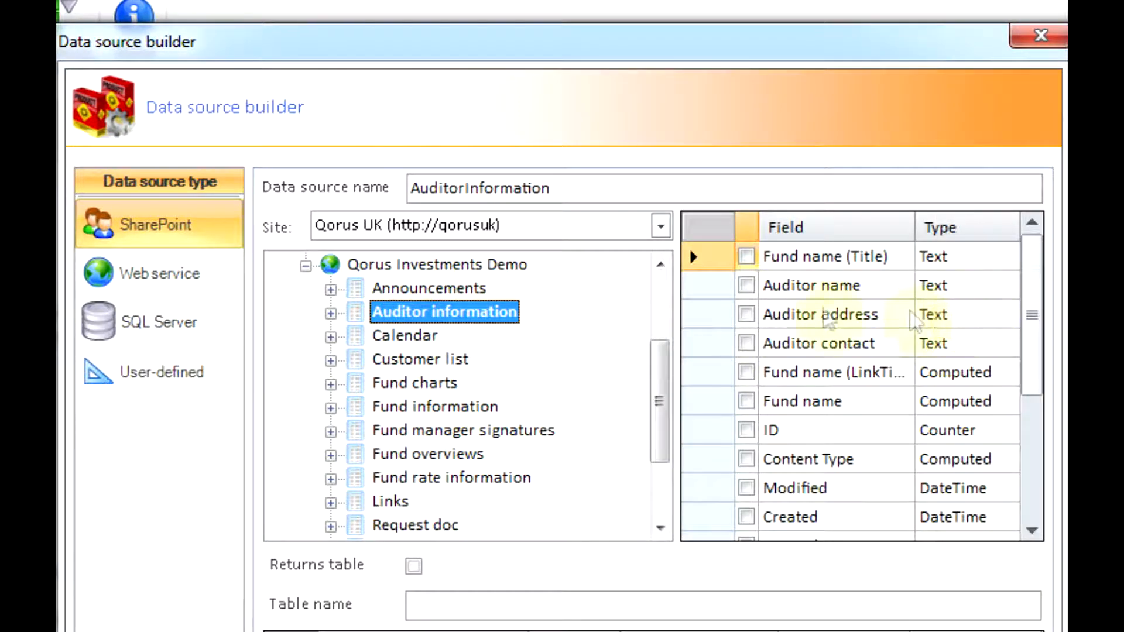
# Include the Auditor name, Auditor address and Auditor contact fields in the data source
pyautogui.click(746, 285)
pyautogui.click(746, 314)
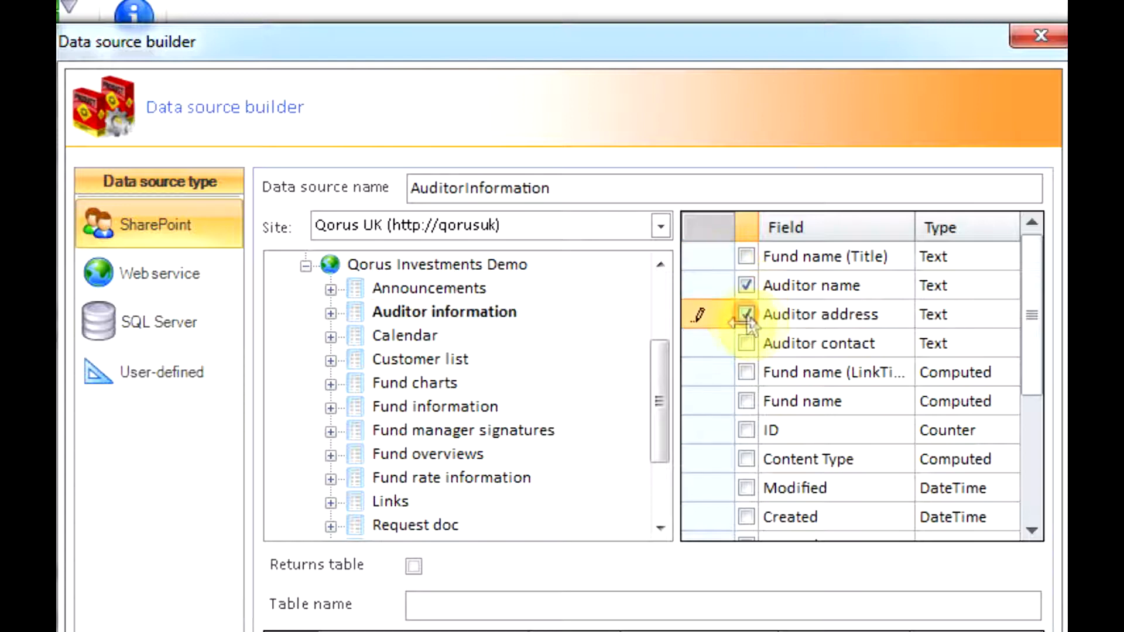
pyautogui.click(750, 343)
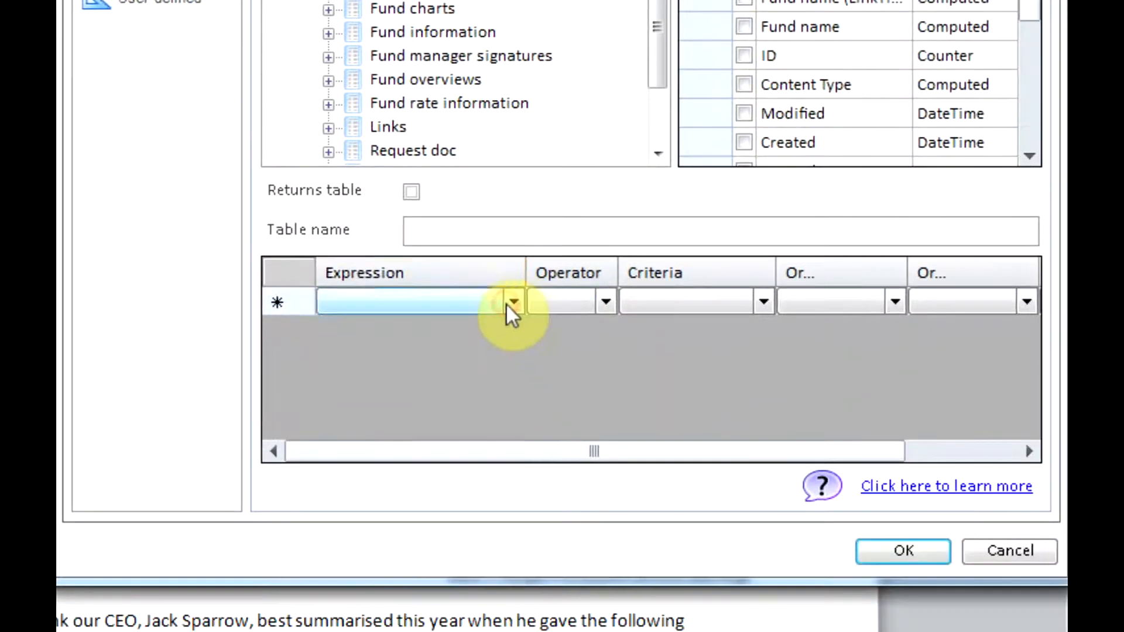
# Filter the auditor data source where Fund name (Title) = Fund choice
pyautogui.click(512, 302)
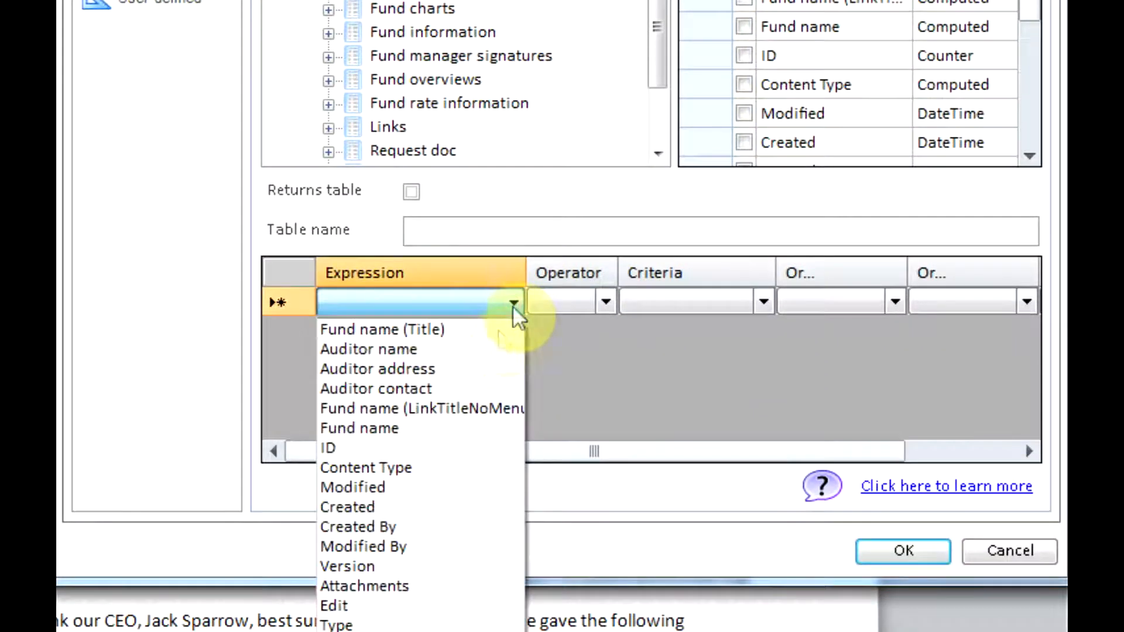
pyautogui.click(498, 327)
pyautogui.click(603, 303)
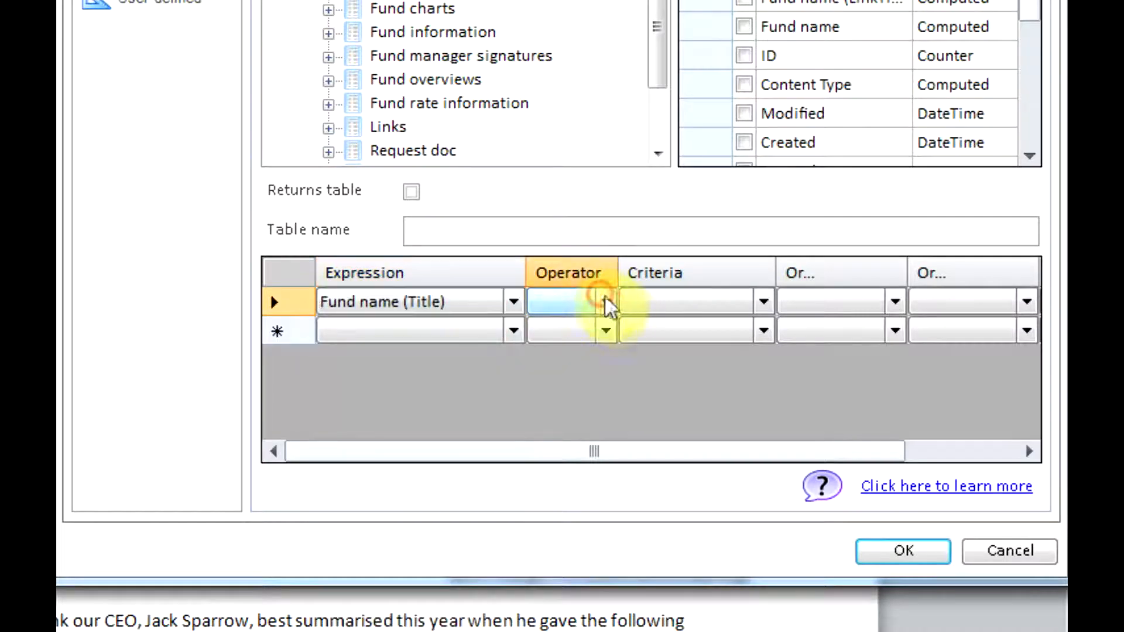
pyautogui.click(605, 303)
pyautogui.click(597, 328)
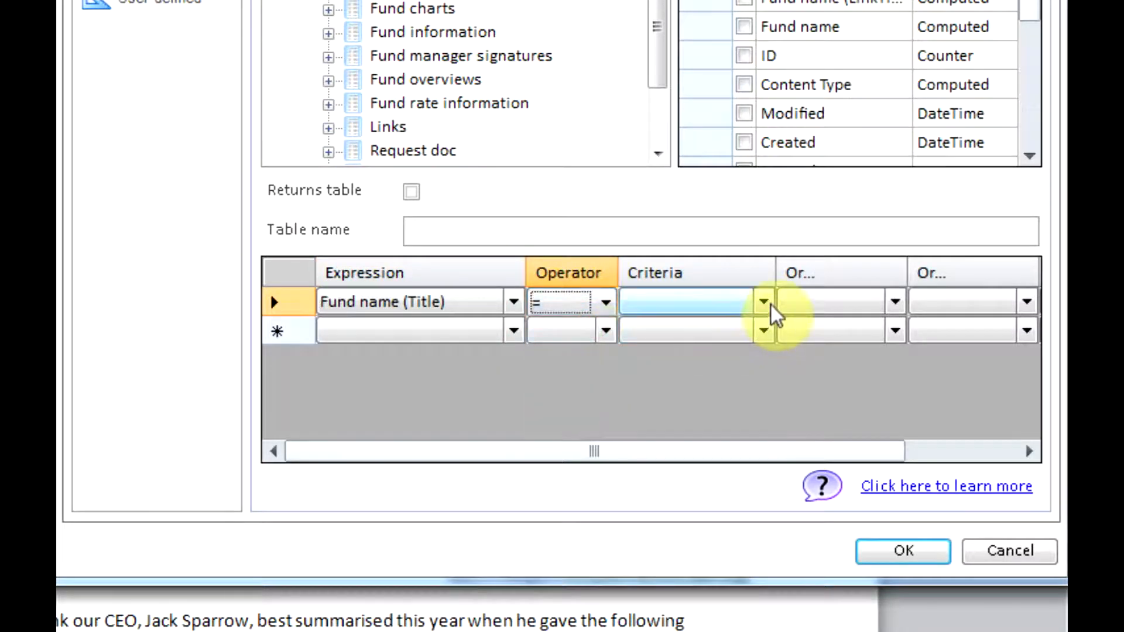
pyautogui.click(768, 303)
pyautogui.click(765, 303)
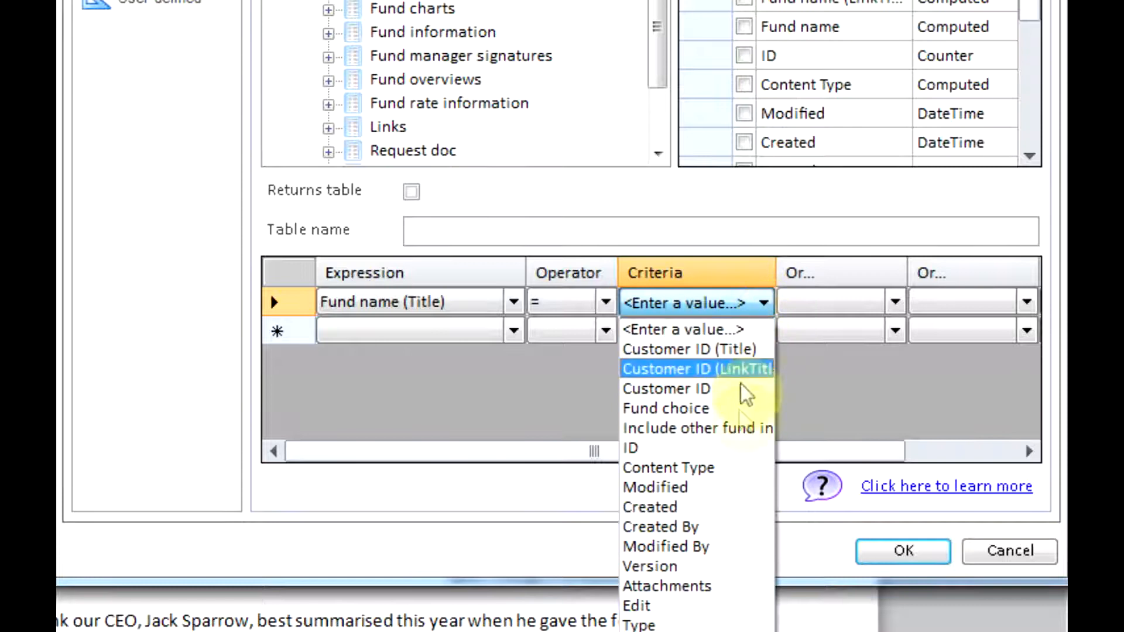
pyautogui.click(744, 409)
# Save the AuditorInformation data source, using the listed test item and accepting the tag test results
pyautogui.click(879, 546)
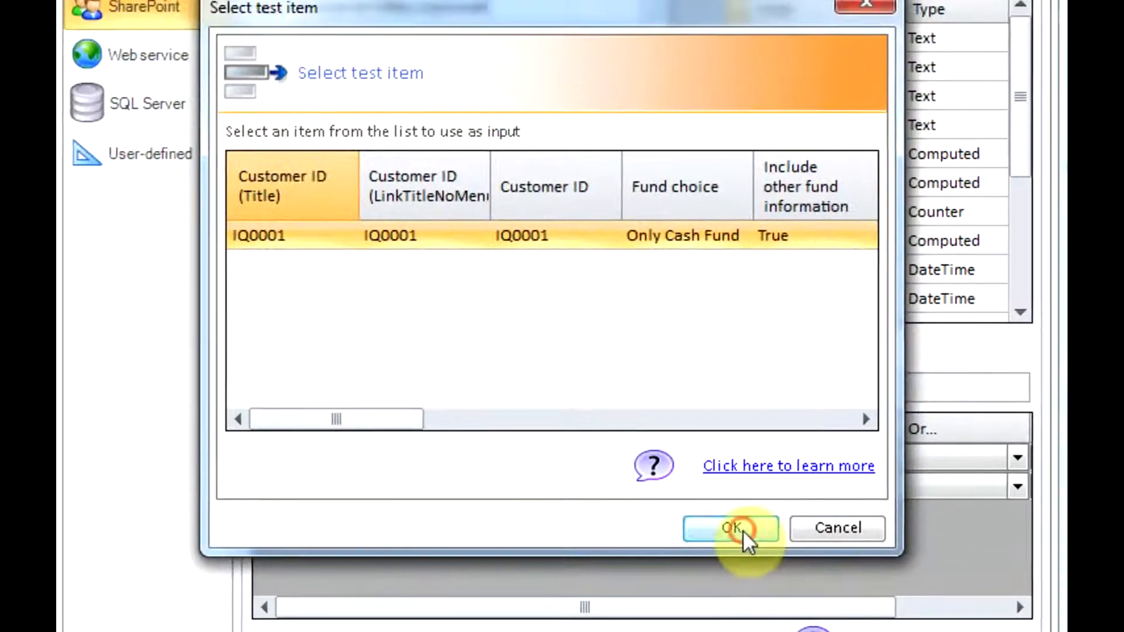
pyautogui.click(734, 462)
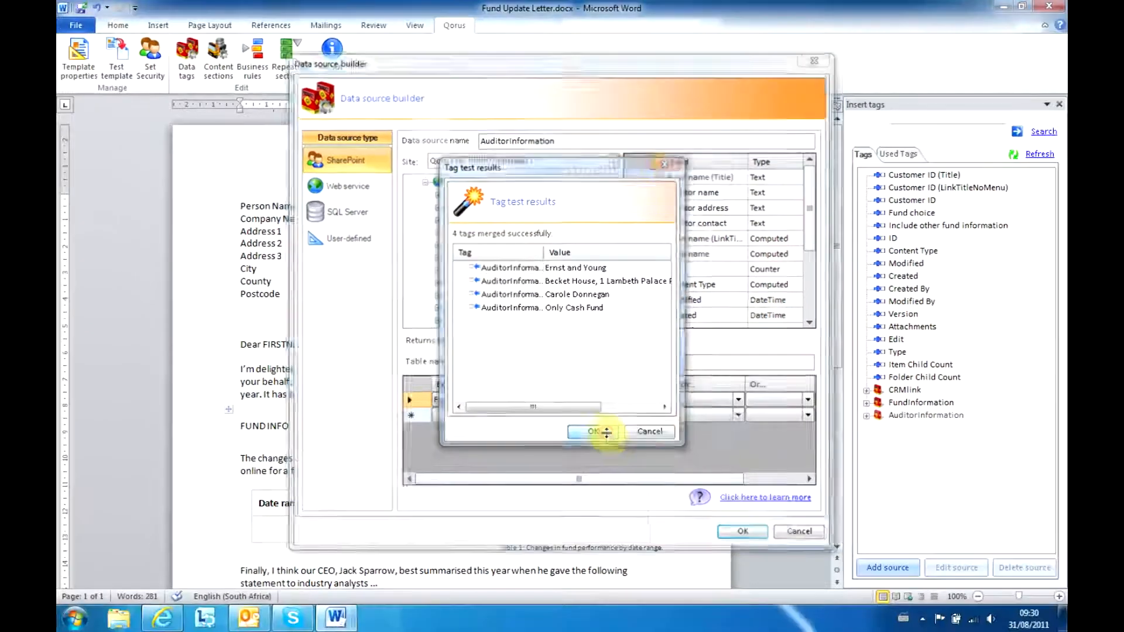
pyautogui.click(603, 449)
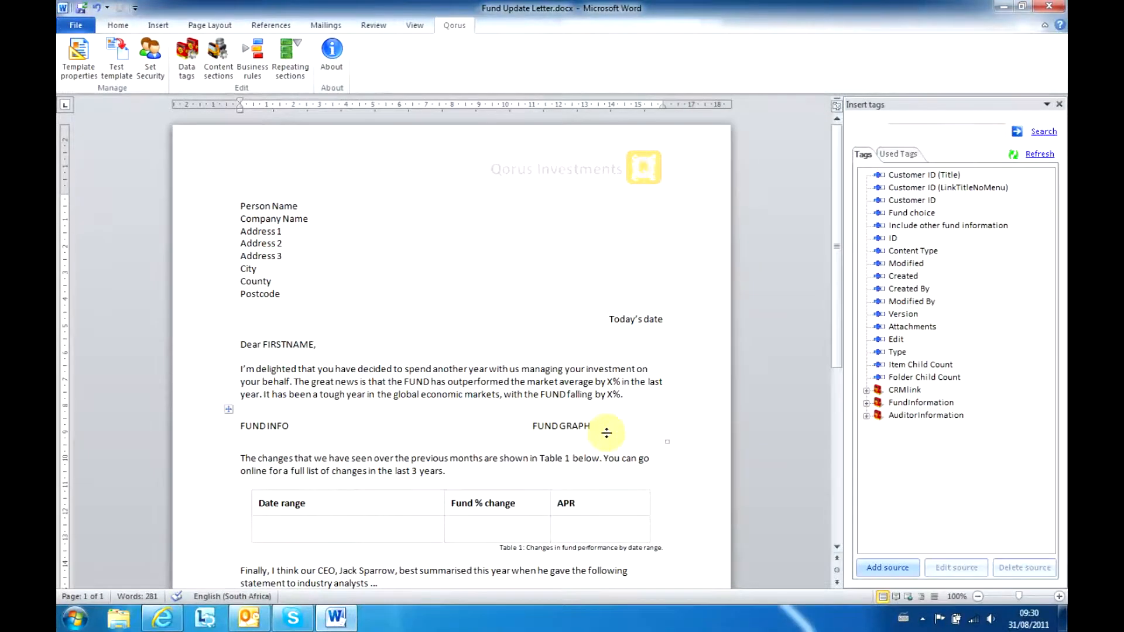
# Add a SharePoint data source named FundRateInformation and select the Fund rate information list under Qorus Investments Demo
pyautogui.click(878, 562)
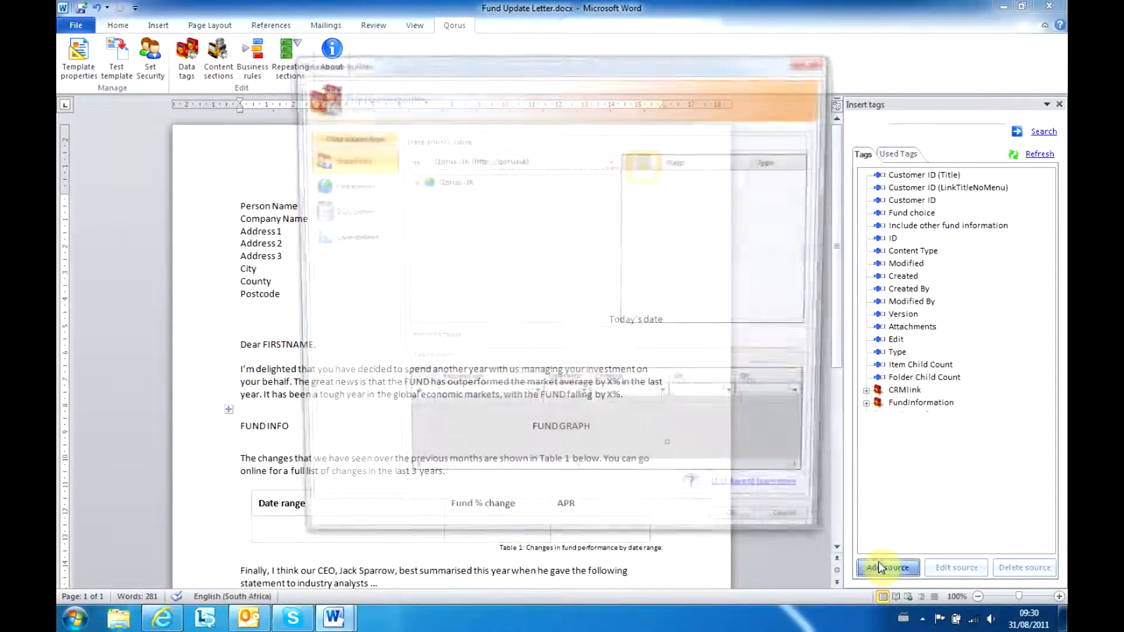
pyautogui.click(560, 139)
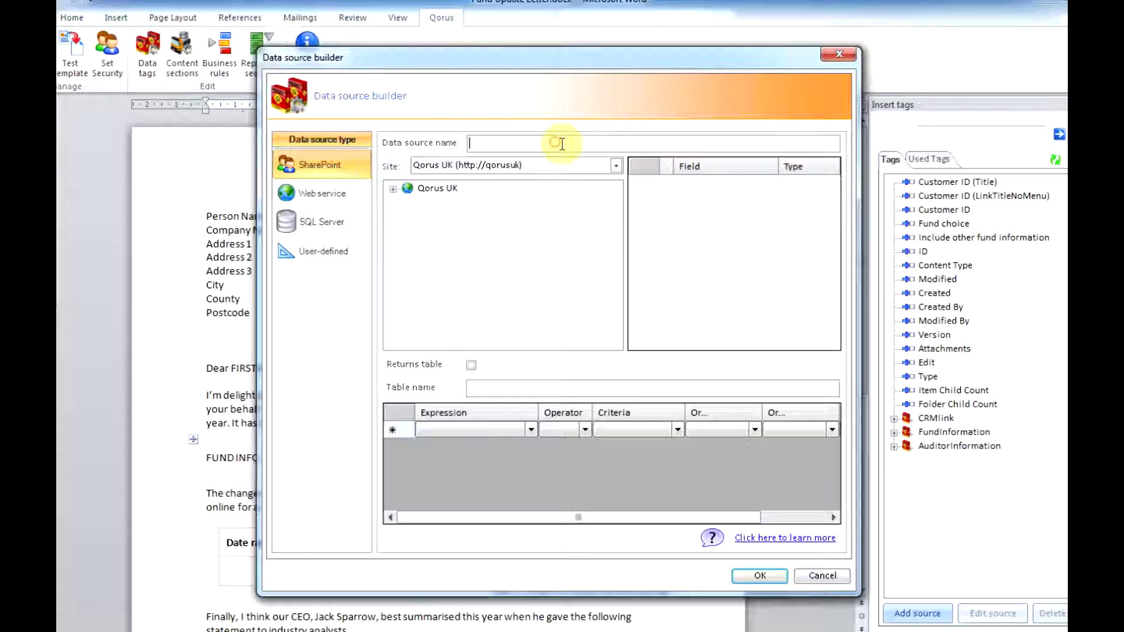
pyautogui.write('FundRateInformation')
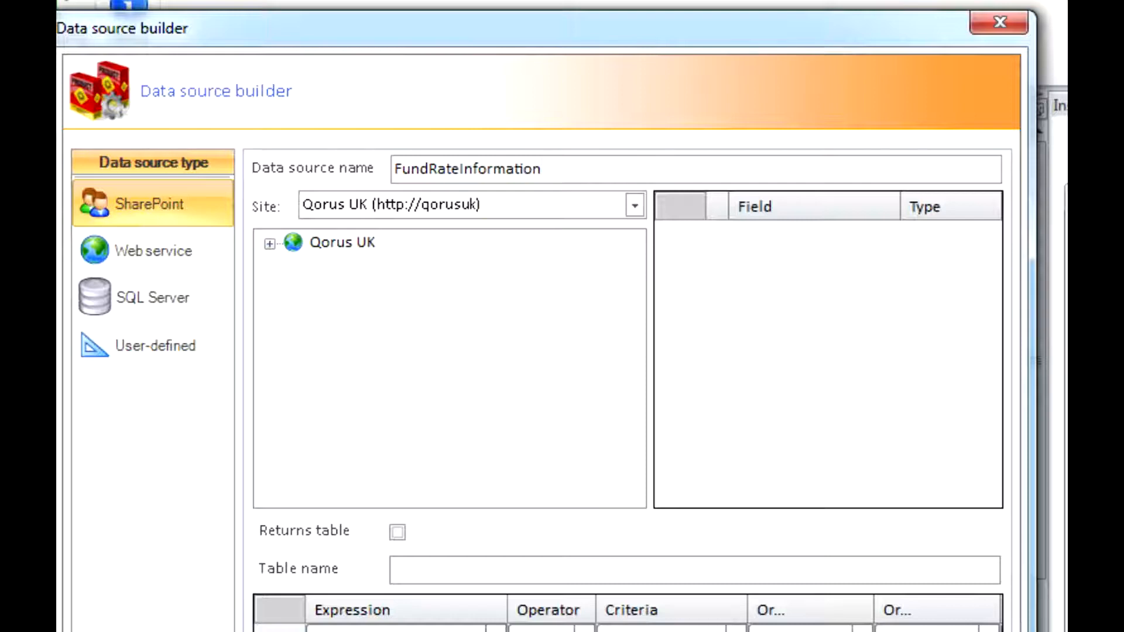
pyautogui.click(270, 243)
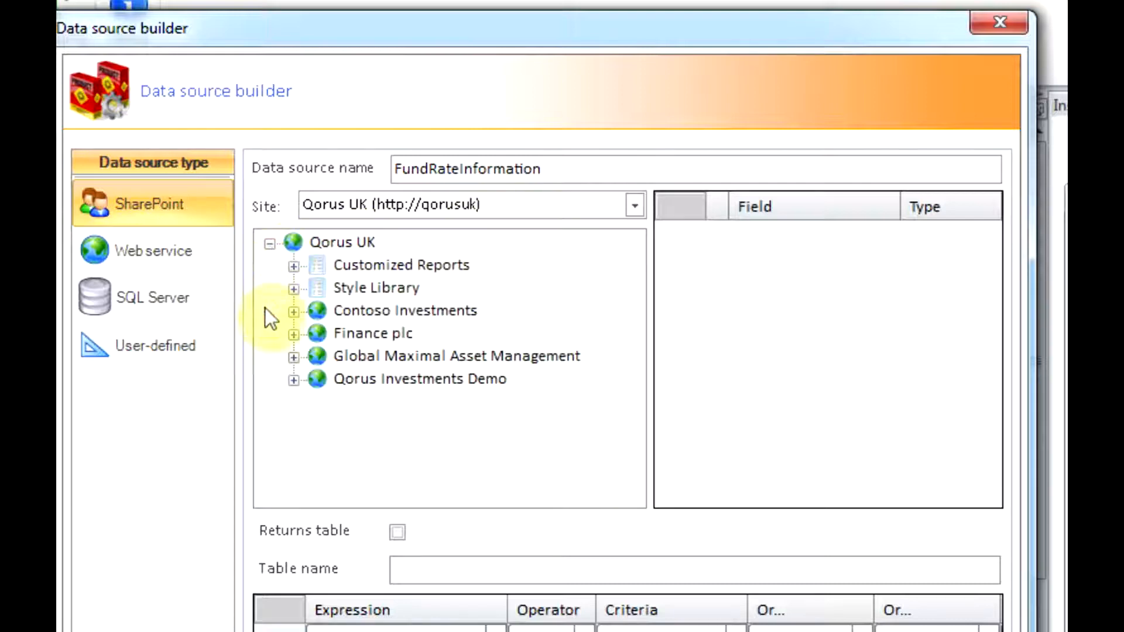
pyautogui.click(293, 378)
pyautogui.scroll(-3, 377, 404)
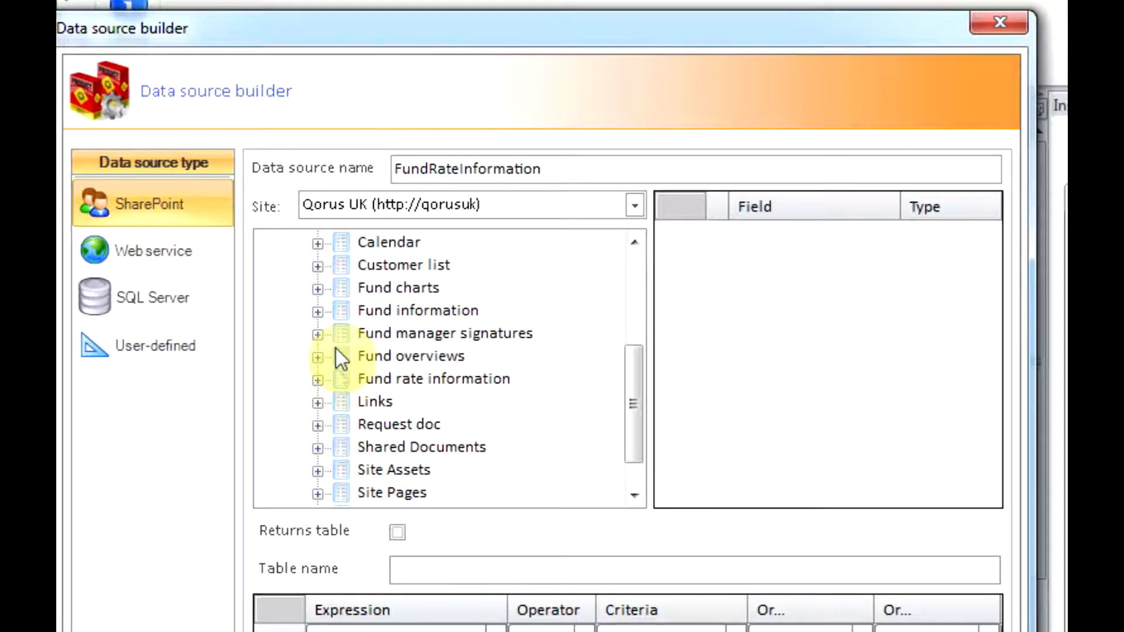
pyautogui.click(376, 382)
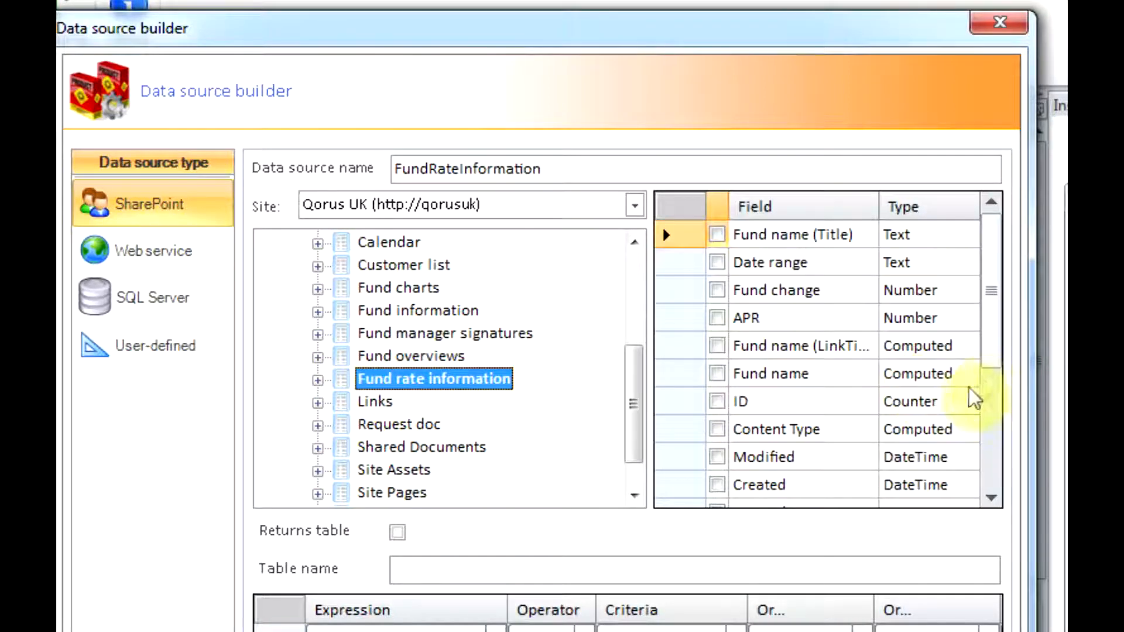
# Include the Date range, Fund change and APR fields in the data source
pyautogui.click(717, 263)
pyautogui.click(717, 290)
pyautogui.click(718, 317)
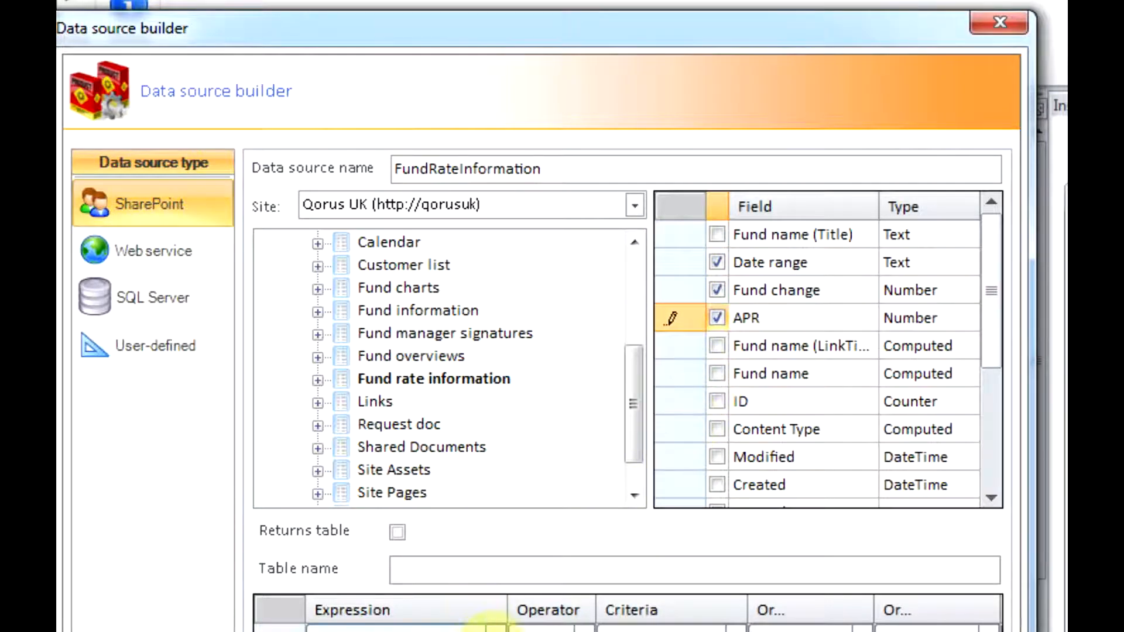
# Filter the fund rate data source where Fund name (Title) = Fund choice
pyautogui.click(496, 631)
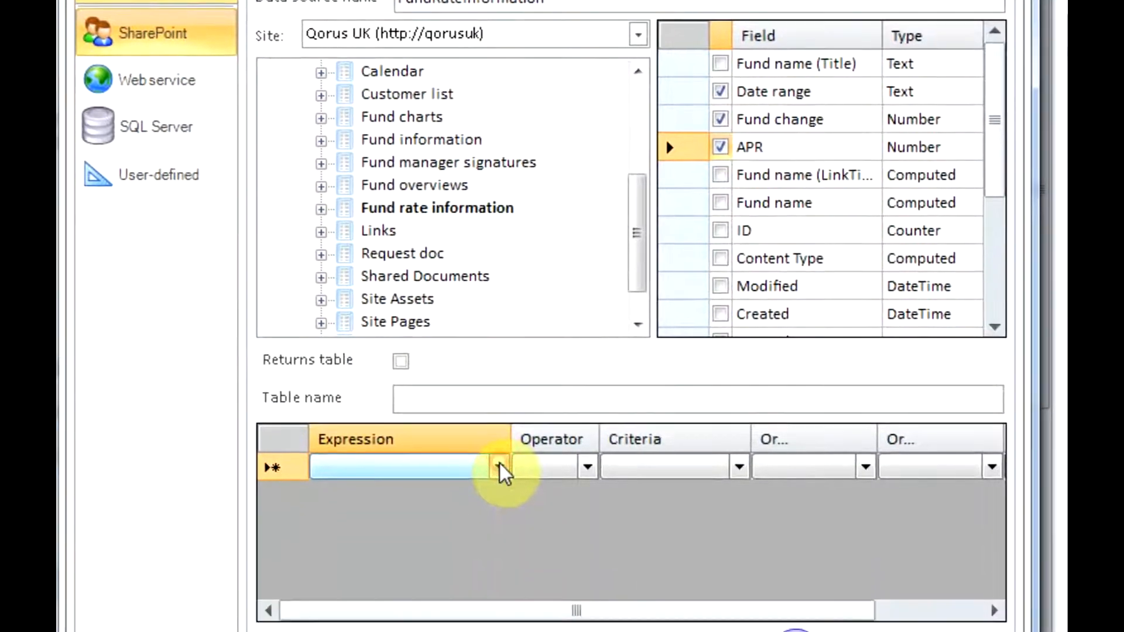
pyautogui.click(500, 463)
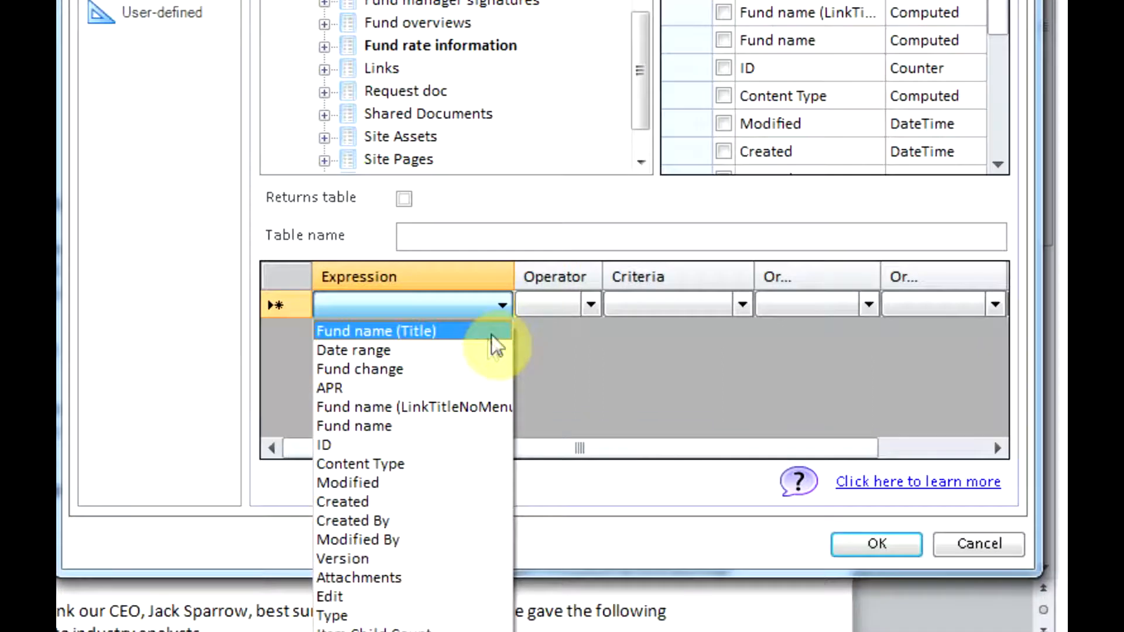
pyautogui.click(489, 491)
pyautogui.click(590, 305)
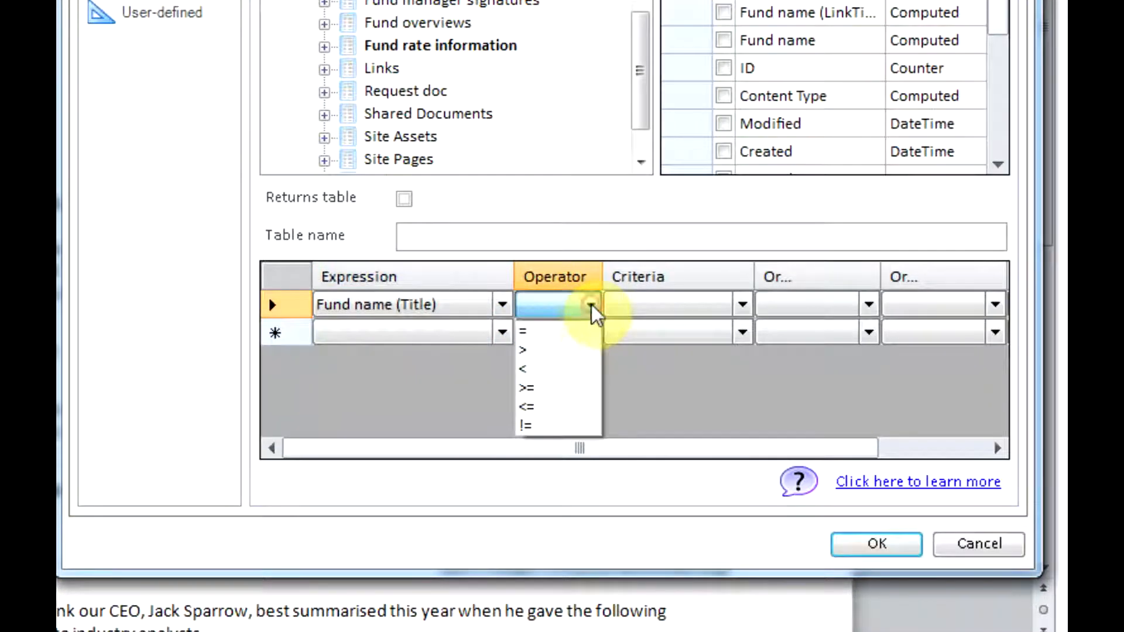
pyautogui.click(581, 327)
pyautogui.click(742, 305)
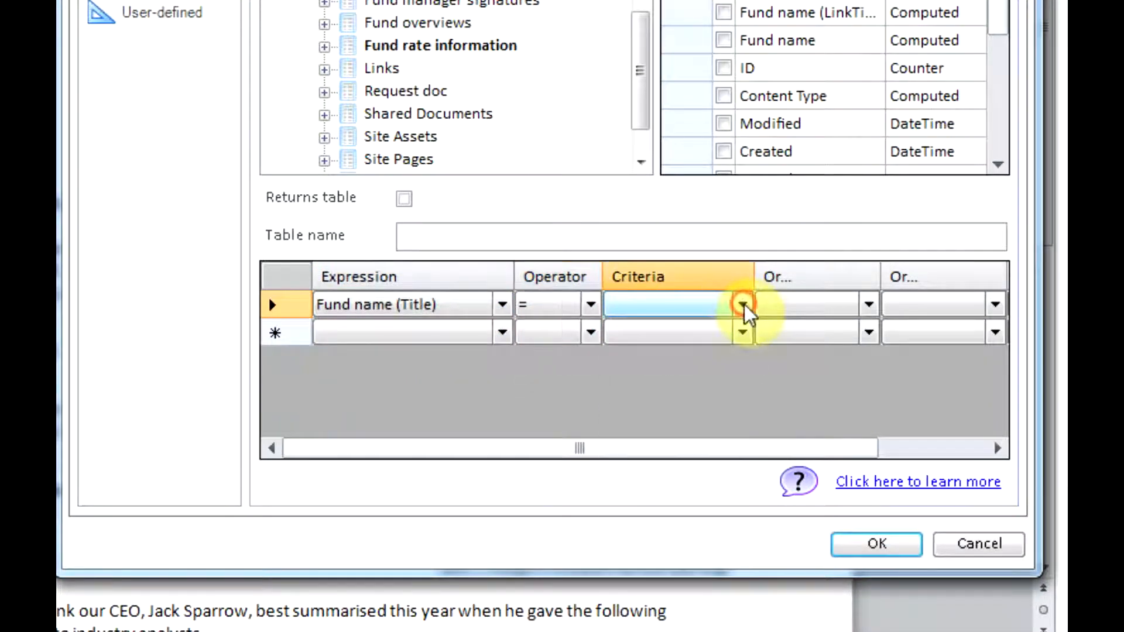
pyautogui.click(742, 304)
pyautogui.click(715, 407)
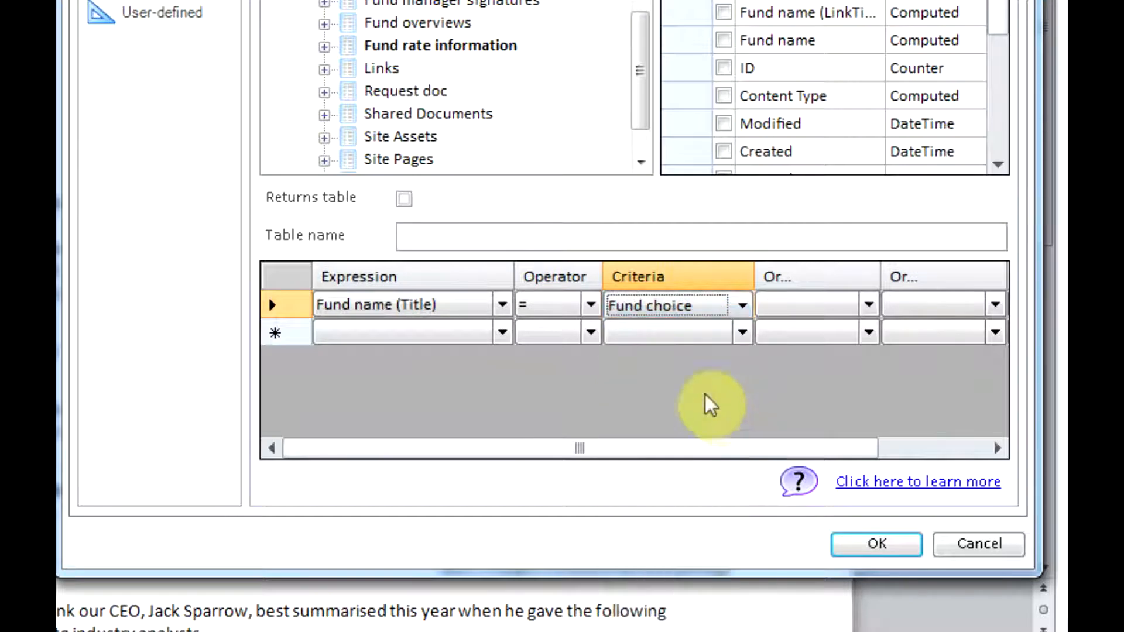
# Make the data source return a table and name the table FundRateTable
pyautogui.click(405, 200)
pyautogui.click(428, 233)
pyautogui.write('FundRateTable')
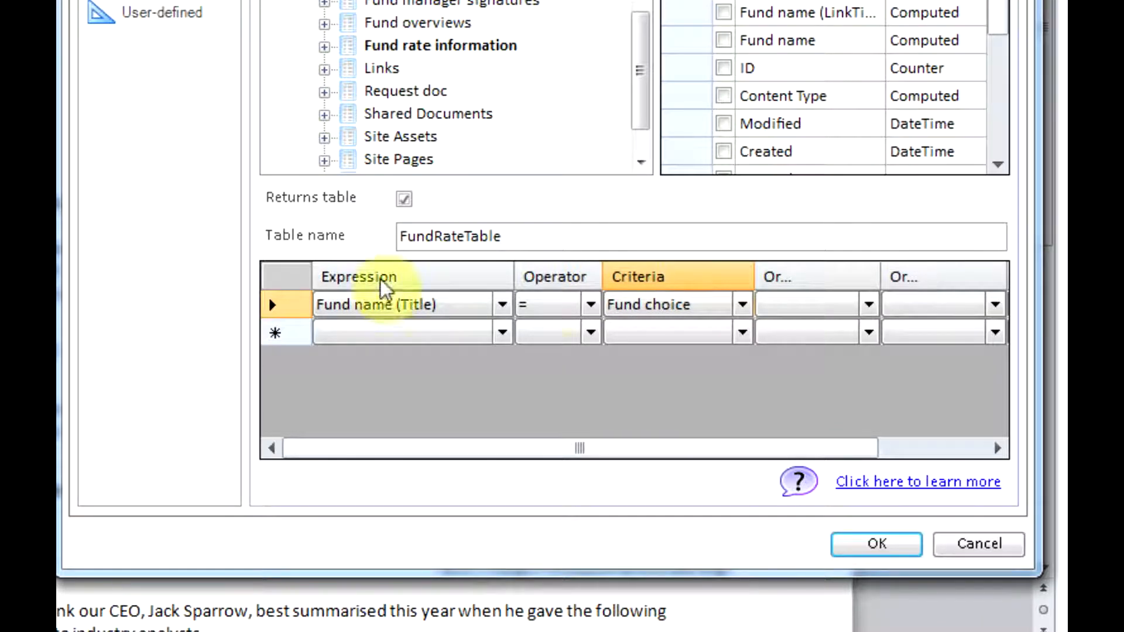
# Save the FundRateInformation data source, using the listed test item and accepting the tag test results
pyautogui.click(883, 544)
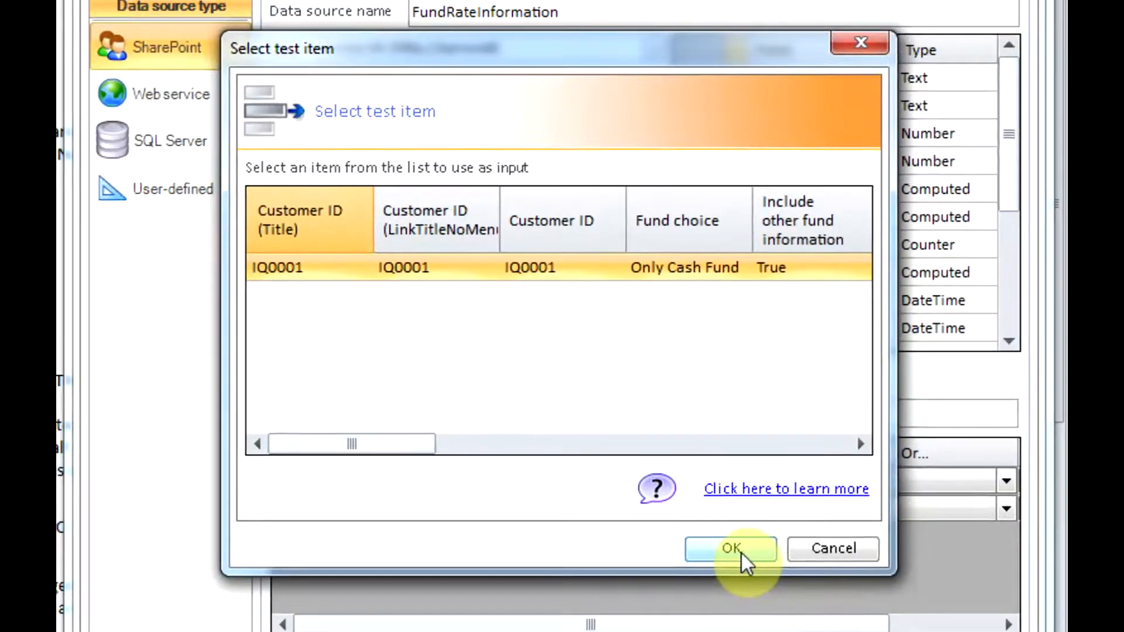
pyautogui.click(725, 372)
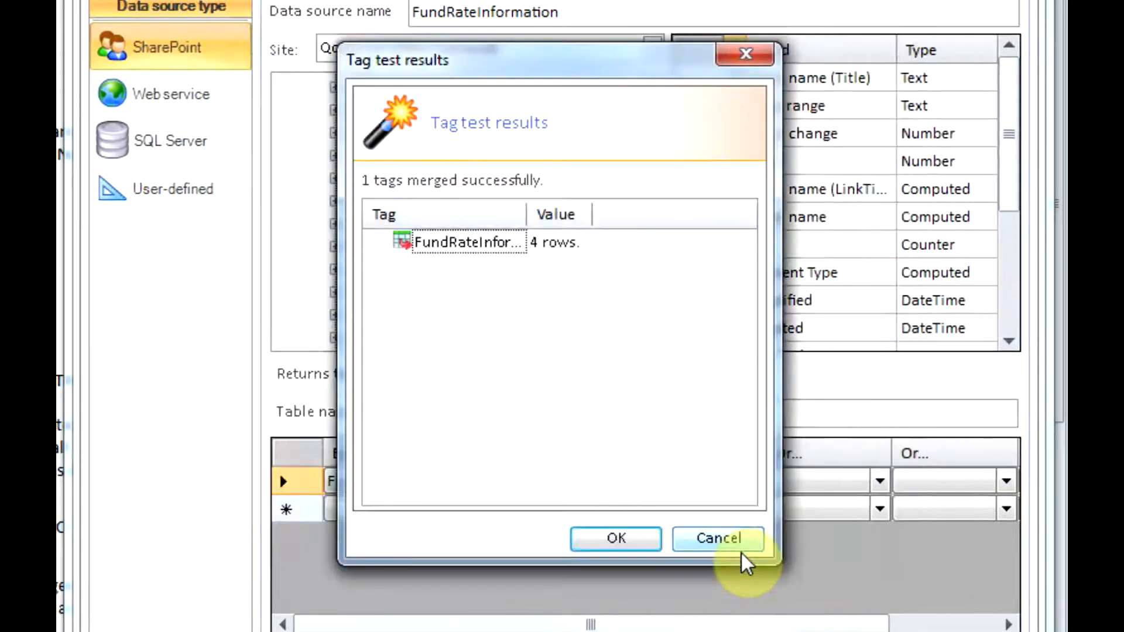
pyautogui.click(630, 535)
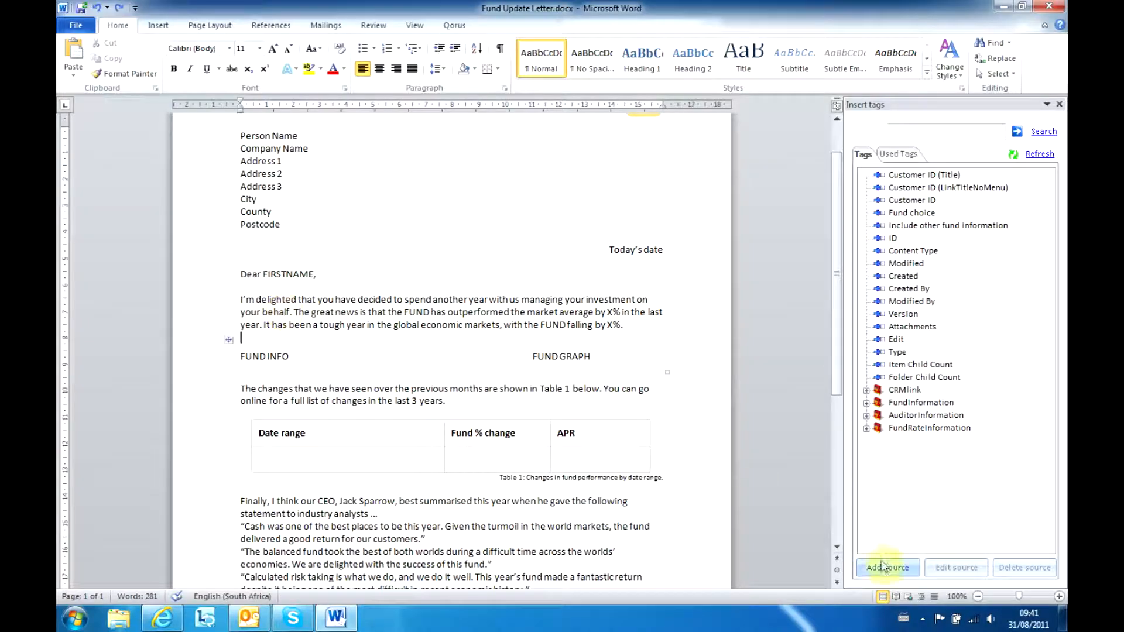
# Start another SharePoint data source based on the Fund charts list under Qorus Investments Demo, including its Name (FileLeafRef) image field
pyautogui.click(883, 567)
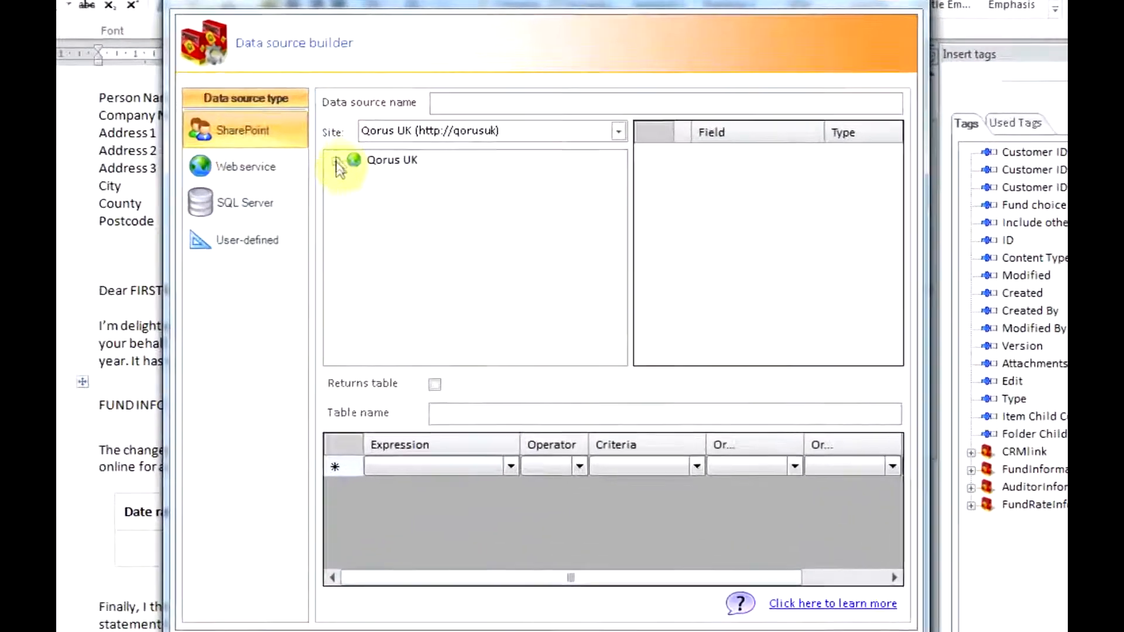
pyautogui.click(410, 180)
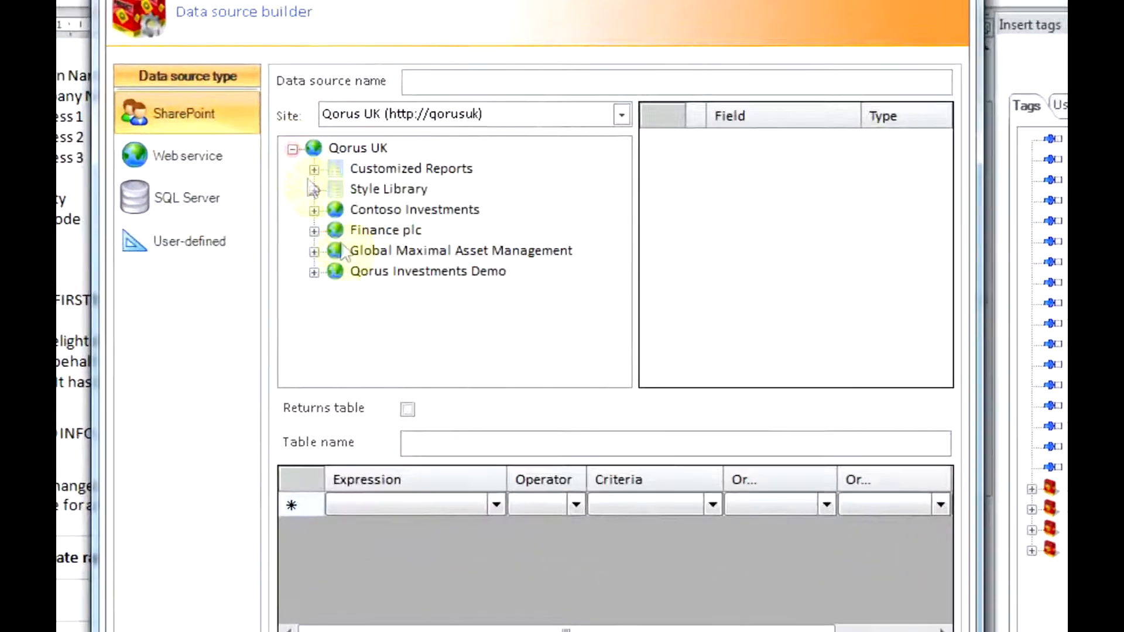
pyautogui.scroll(-3, 349, 302)
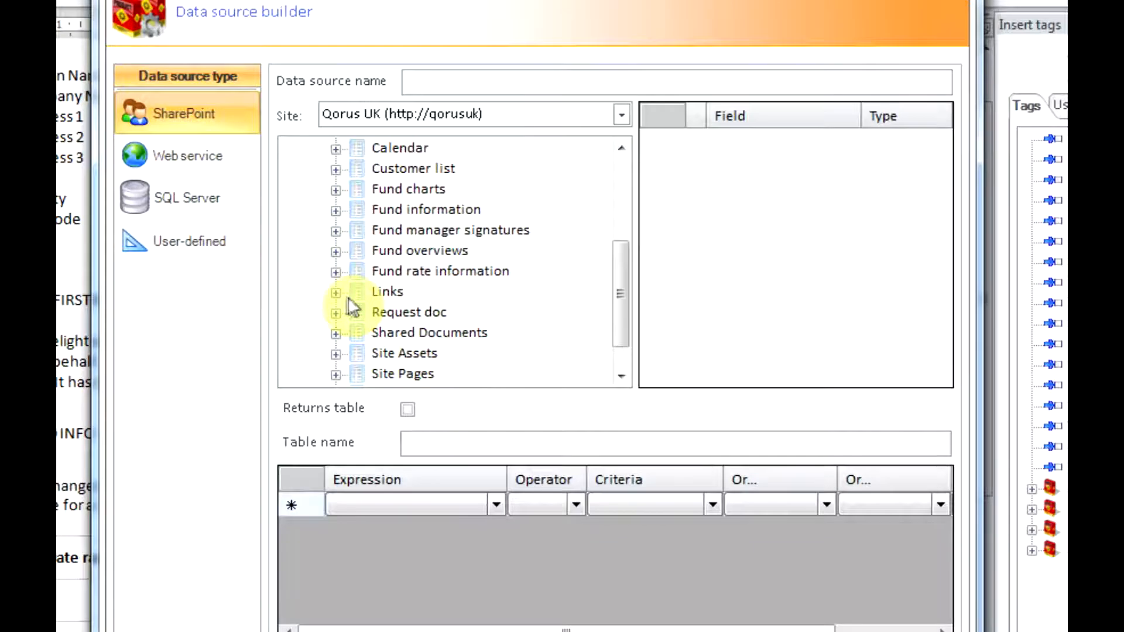
pyautogui.click(404, 189)
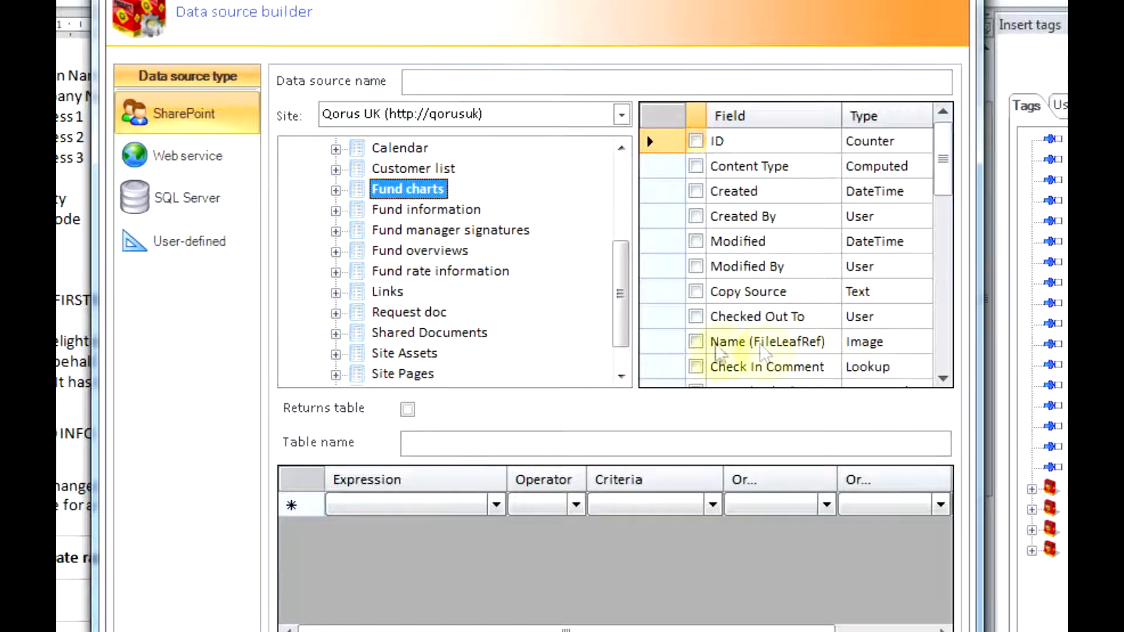
pyautogui.click(695, 342)
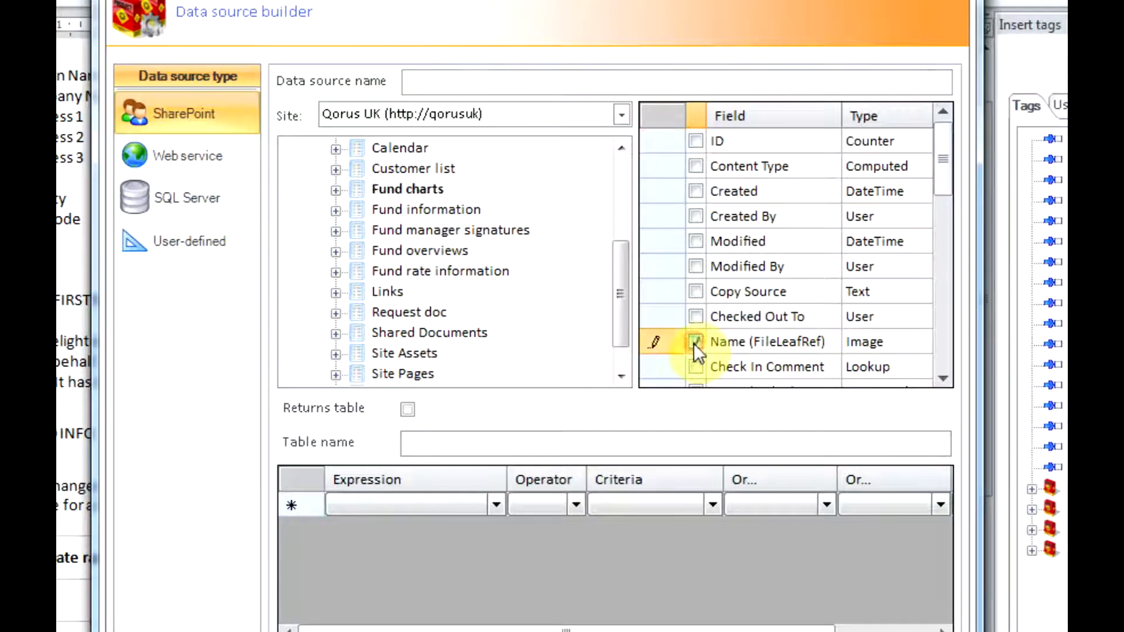
# Filter the Fund charts data source where Title = Fund choice
pyautogui.click(495, 505)
pyautogui.click(495, 505)
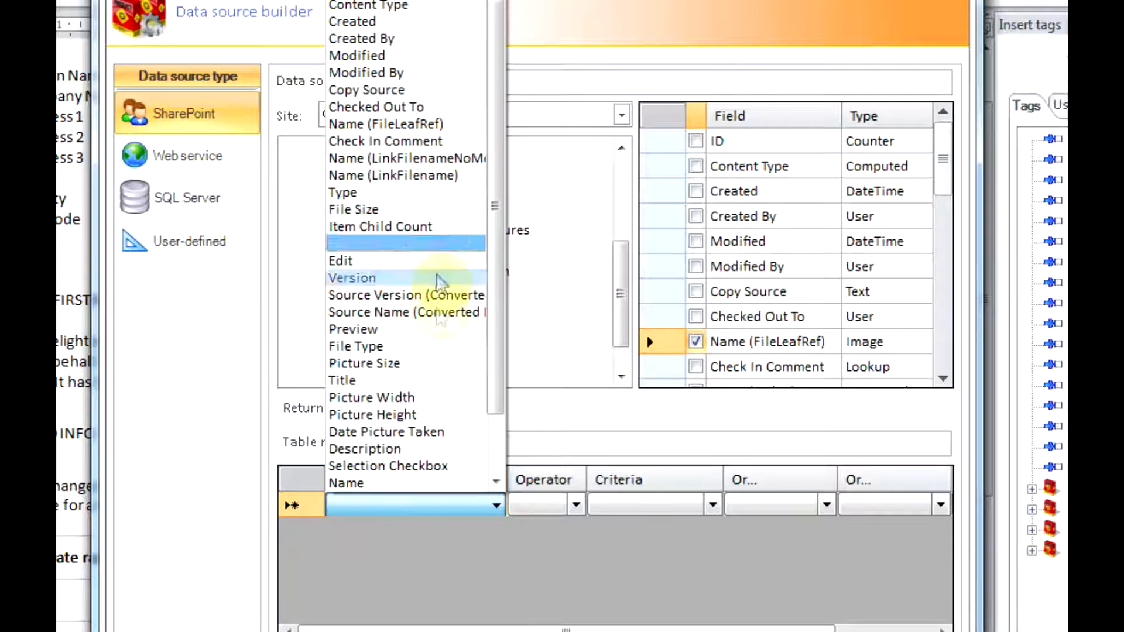
pyautogui.click(438, 380)
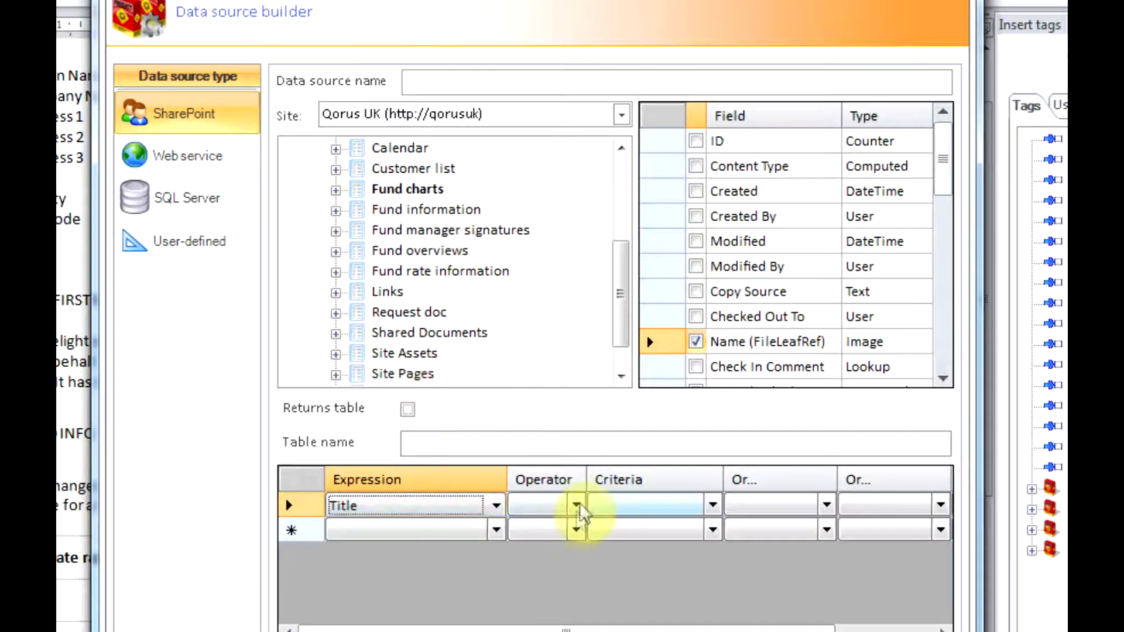
pyautogui.click(577, 507)
pyautogui.click(576, 510)
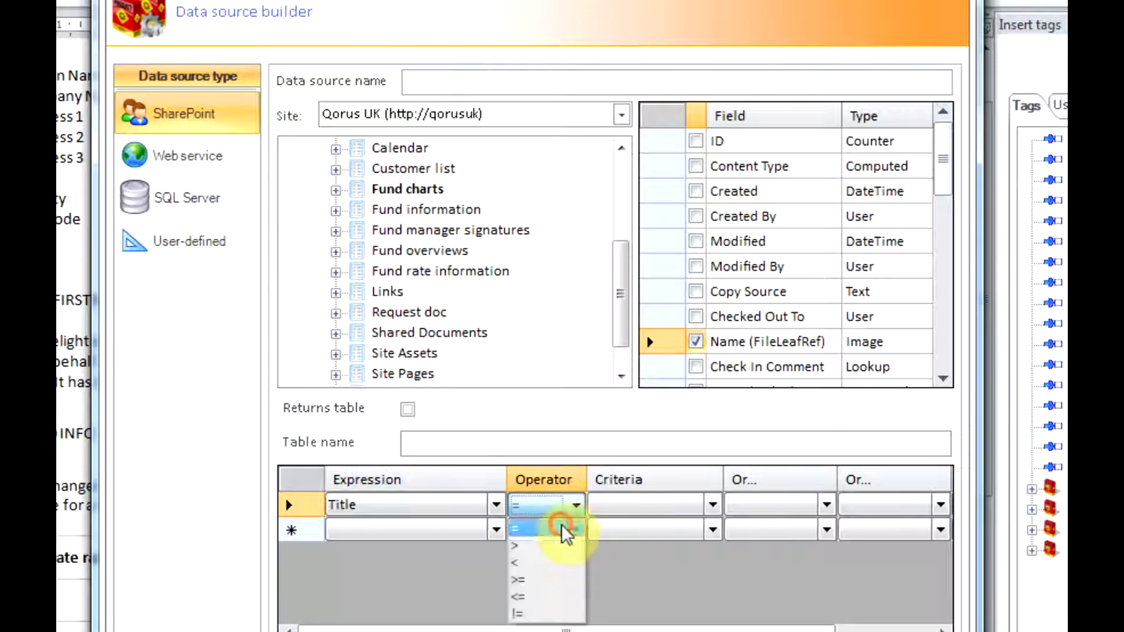
pyautogui.click(561, 525)
pyautogui.click(712, 505)
pyautogui.click(712, 505)
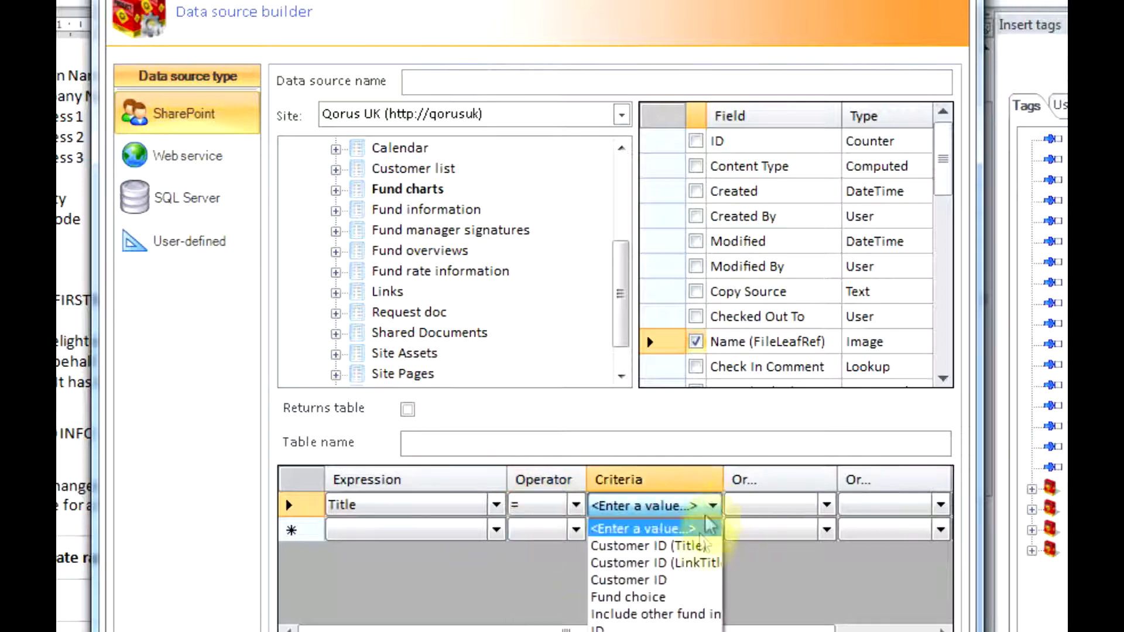
pyautogui.click(677, 598)
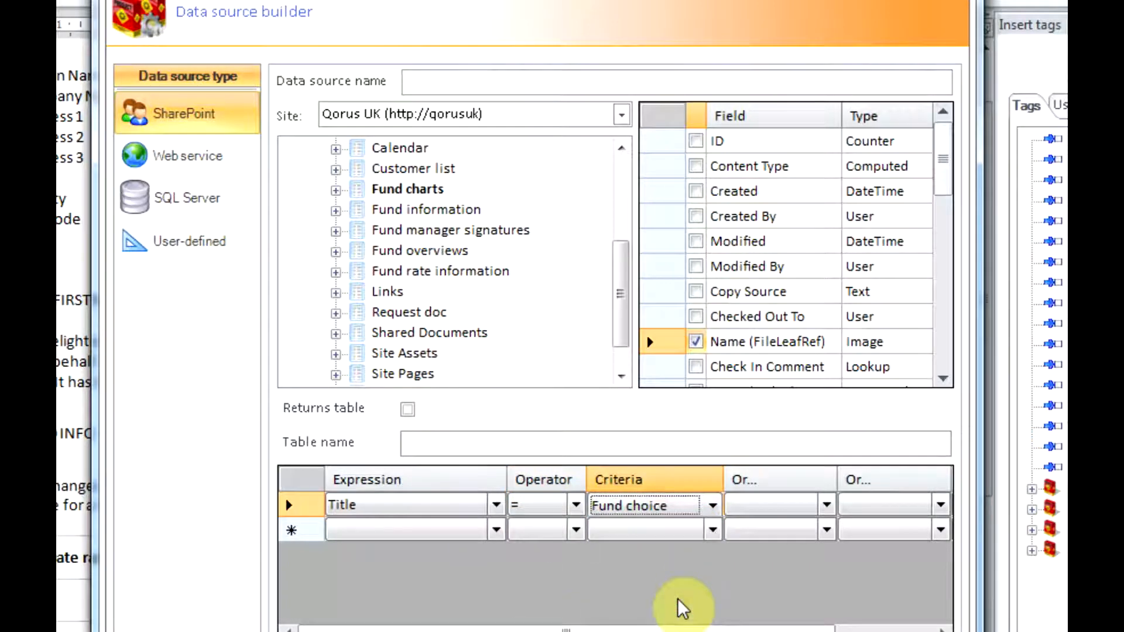
# Name the data source FundChart and save it, using the listed test item and accepting the tag test results
pyautogui.click(465, 81)
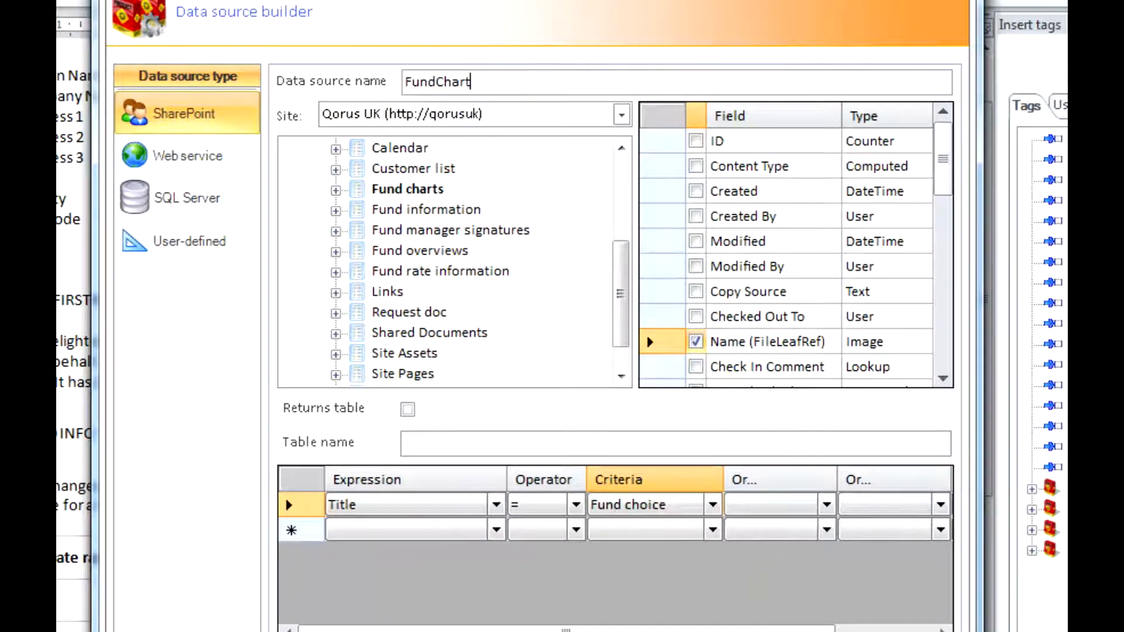
pyautogui.click(787, 631)
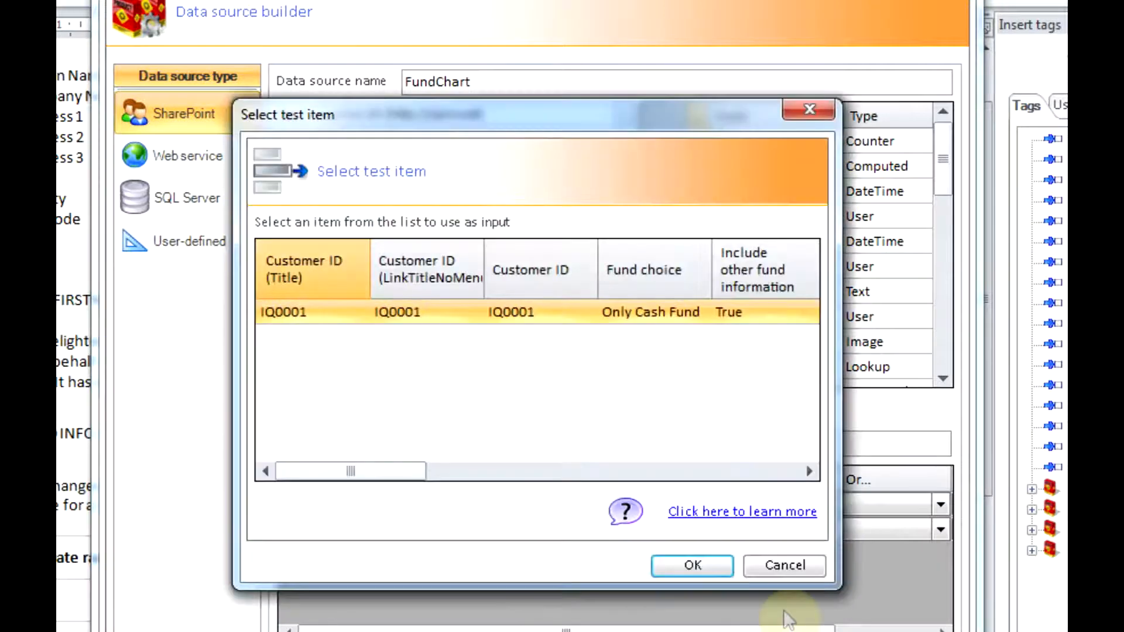
pyautogui.click(694, 565)
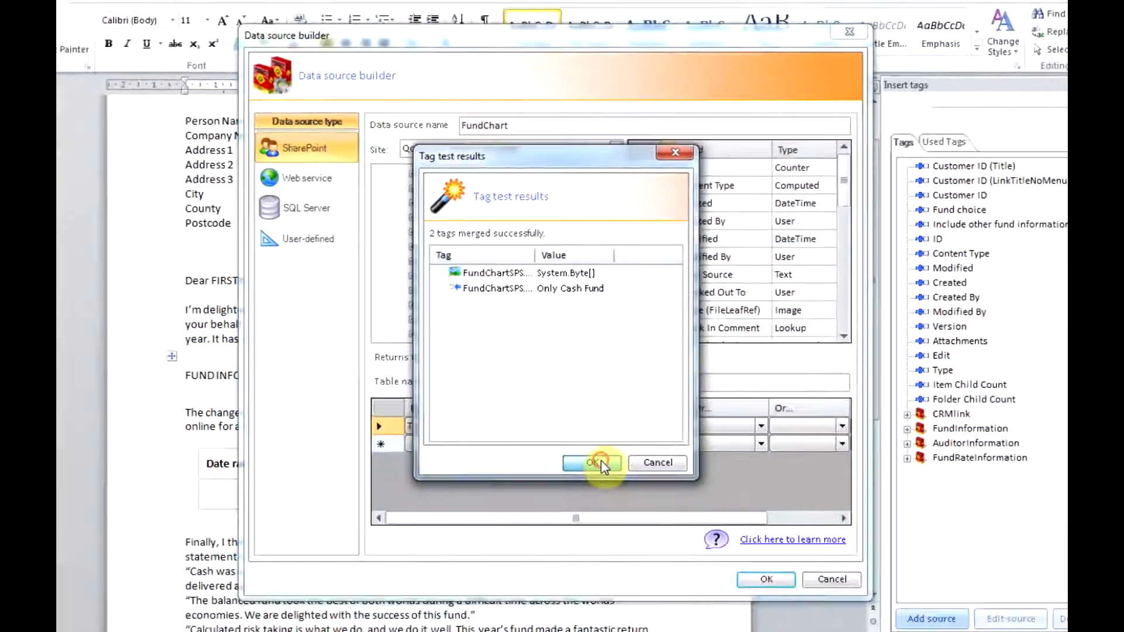
pyautogui.click(614, 556)
# Start a SharePoint data source named FundSignature based on the Fund manager signatures list, including its Name (FileLeafRef) image field
pyautogui.click(889, 568)
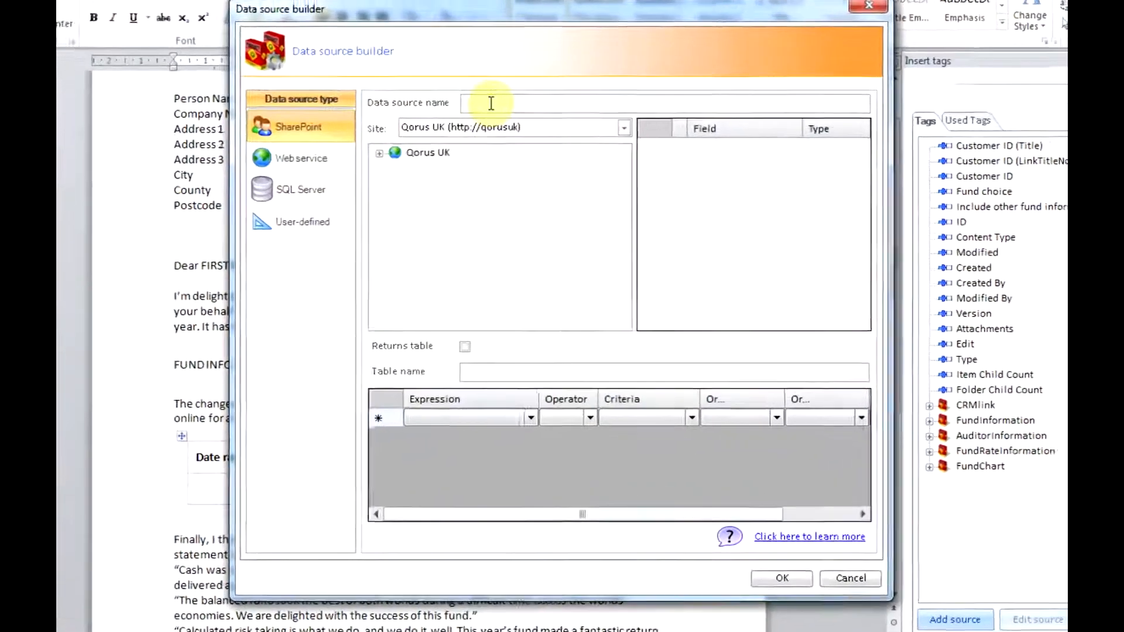
pyautogui.click(503, 139)
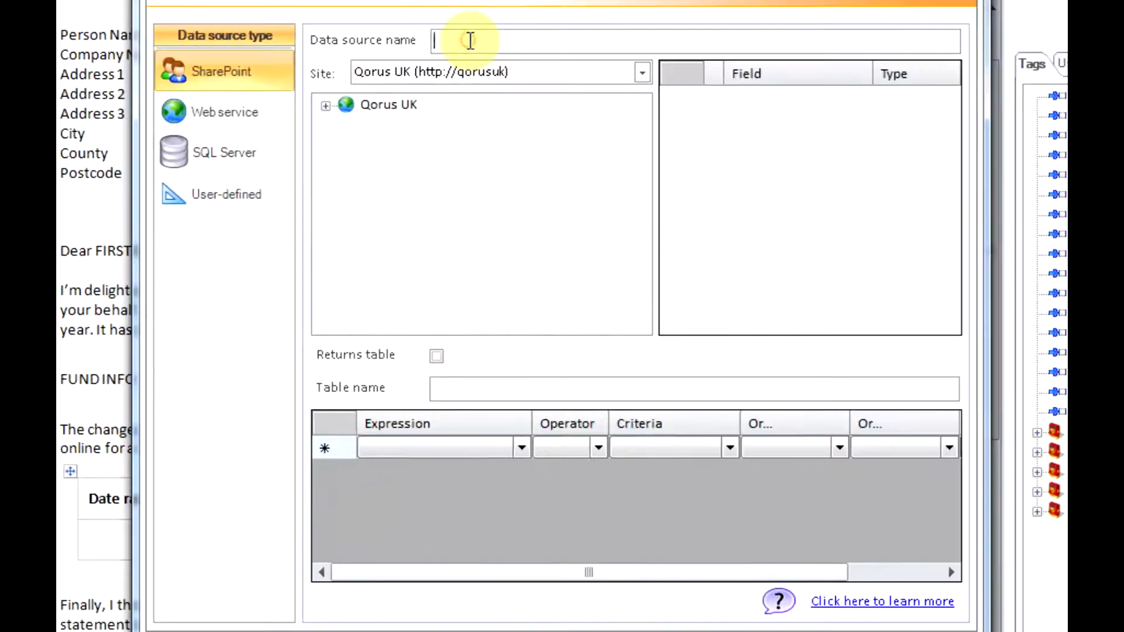
pyautogui.write('FundSignature')
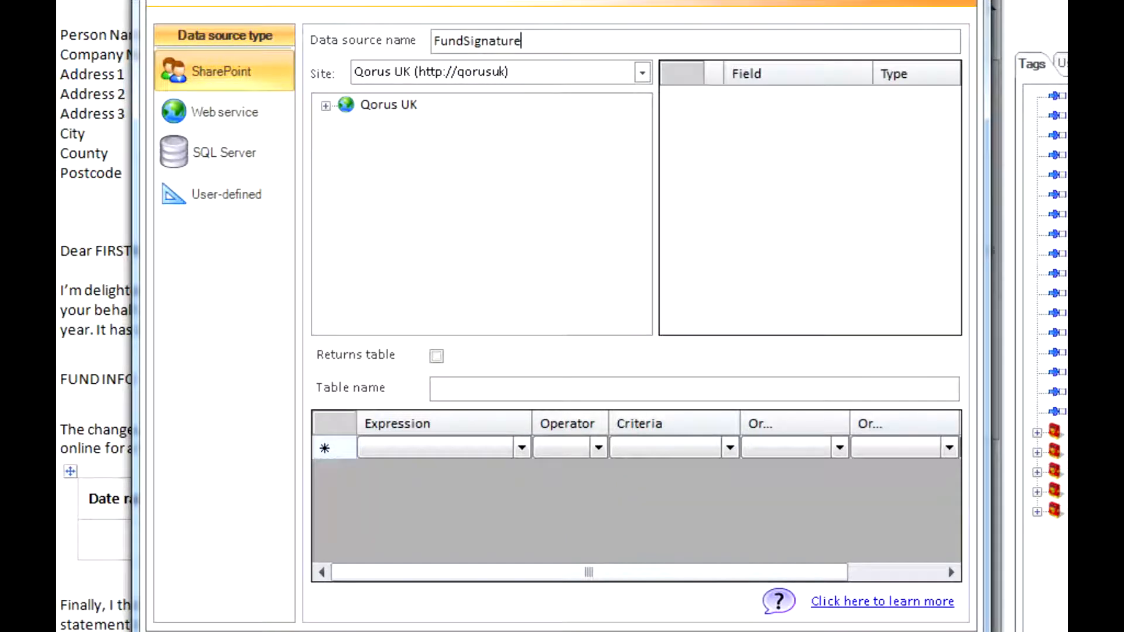
pyautogui.click(325, 106)
pyautogui.click(347, 224)
pyautogui.scroll(-4, 409, 237)
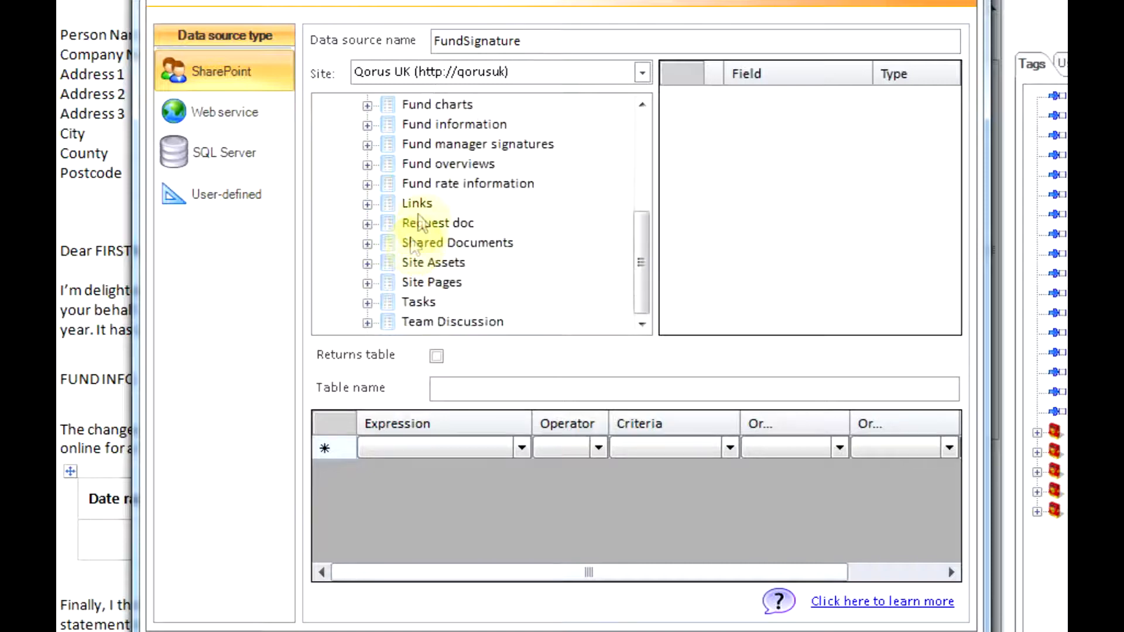
pyautogui.click(406, 144)
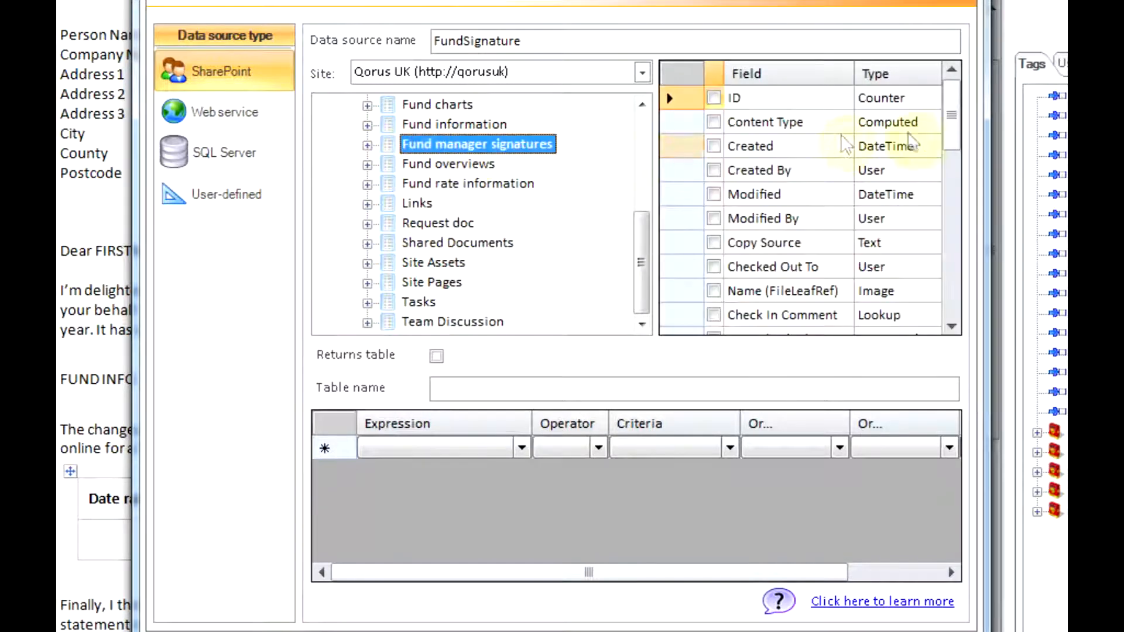
pyautogui.click(714, 291)
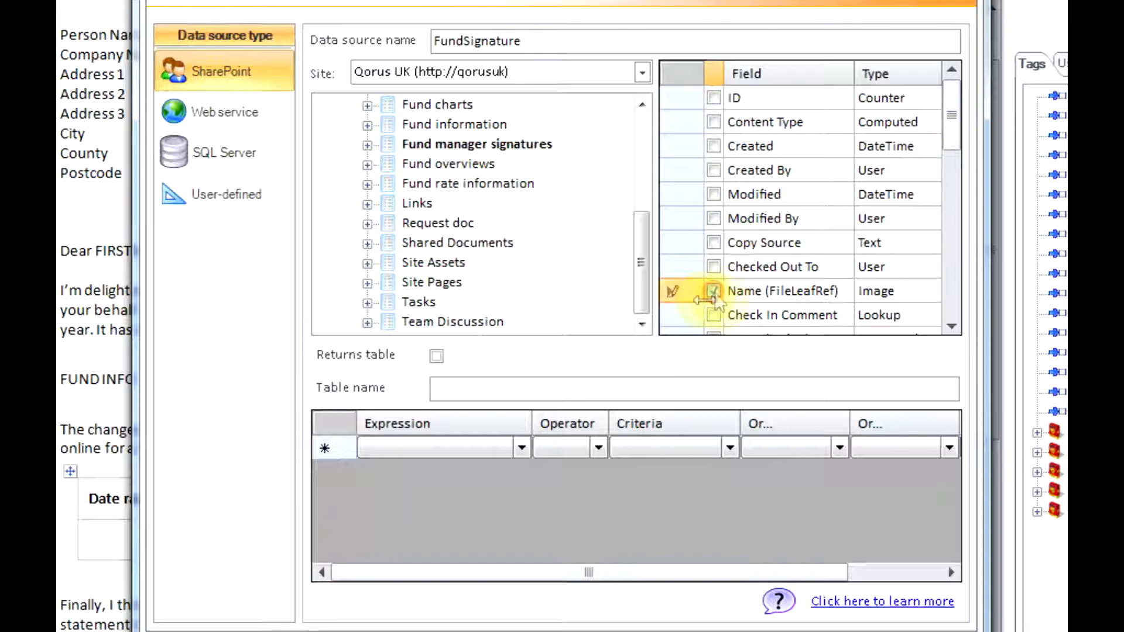
# Filter FundSignature where Title = Fund choice and save it, using the listed test item and accepting the tag test results
pyautogui.click(521, 449)
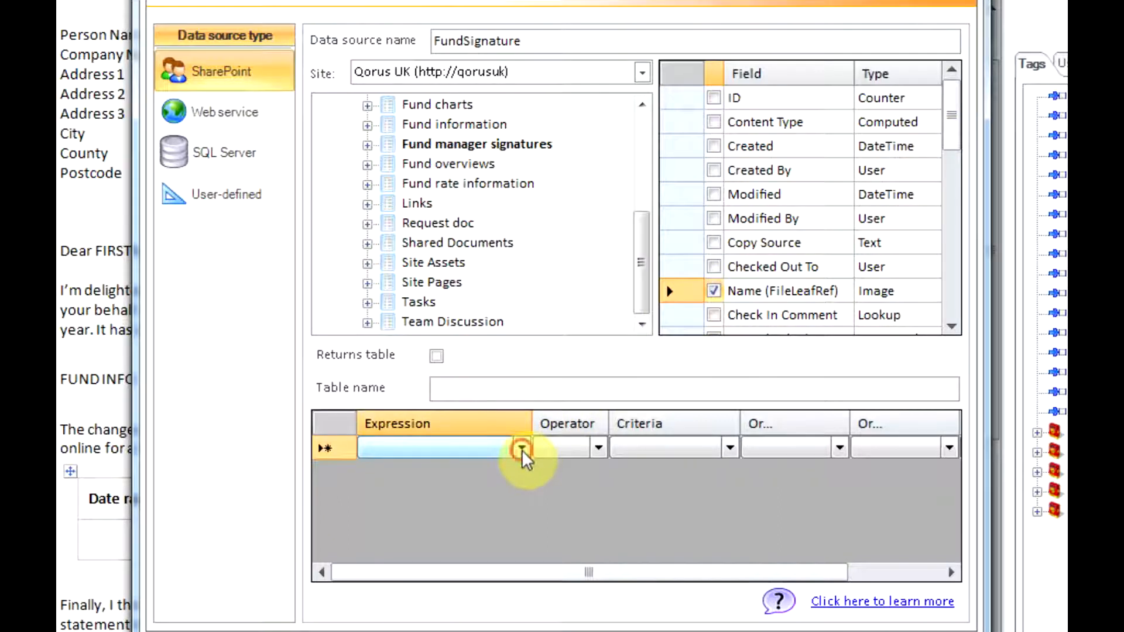
pyautogui.click(521, 449)
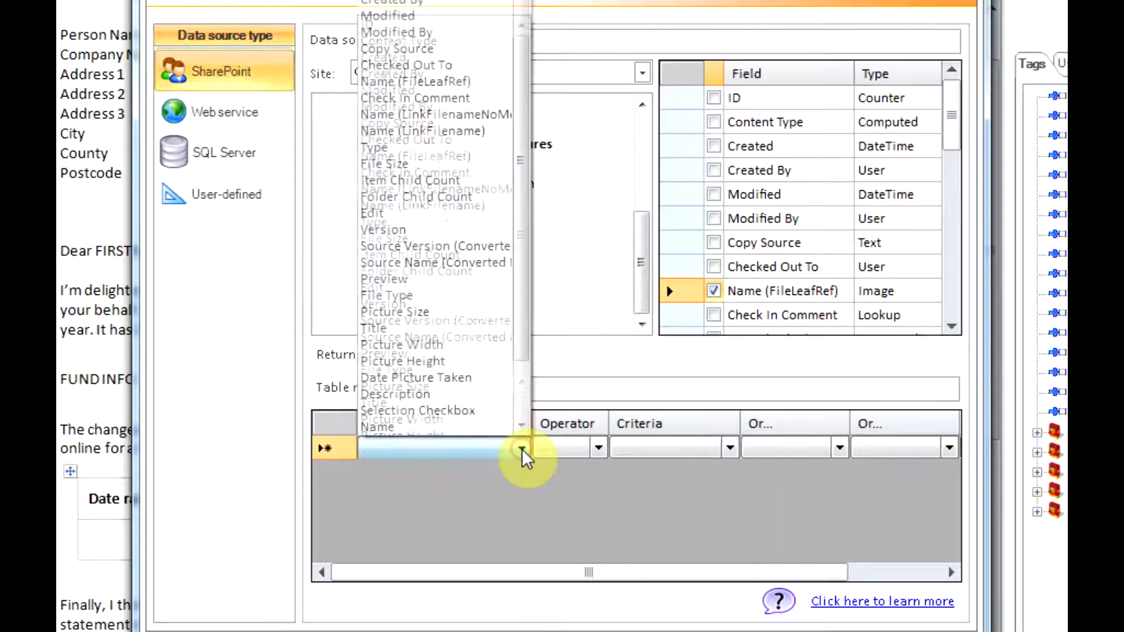
pyautogui.click(437, 327)
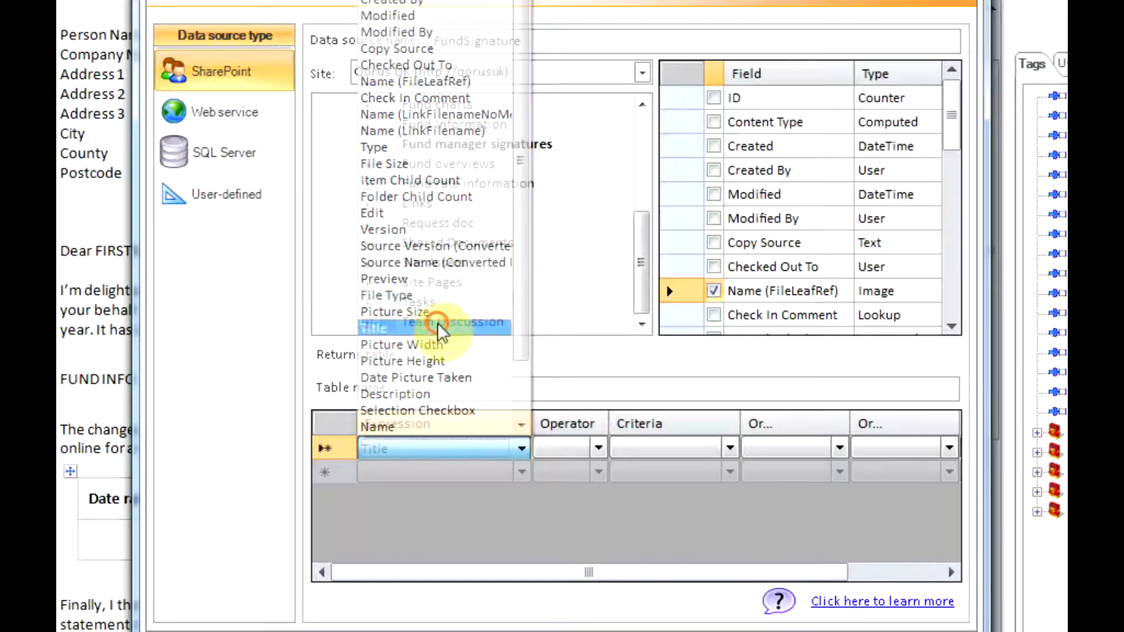
pyautogui.click(597, 447)
pyautogui.click(596, 447)
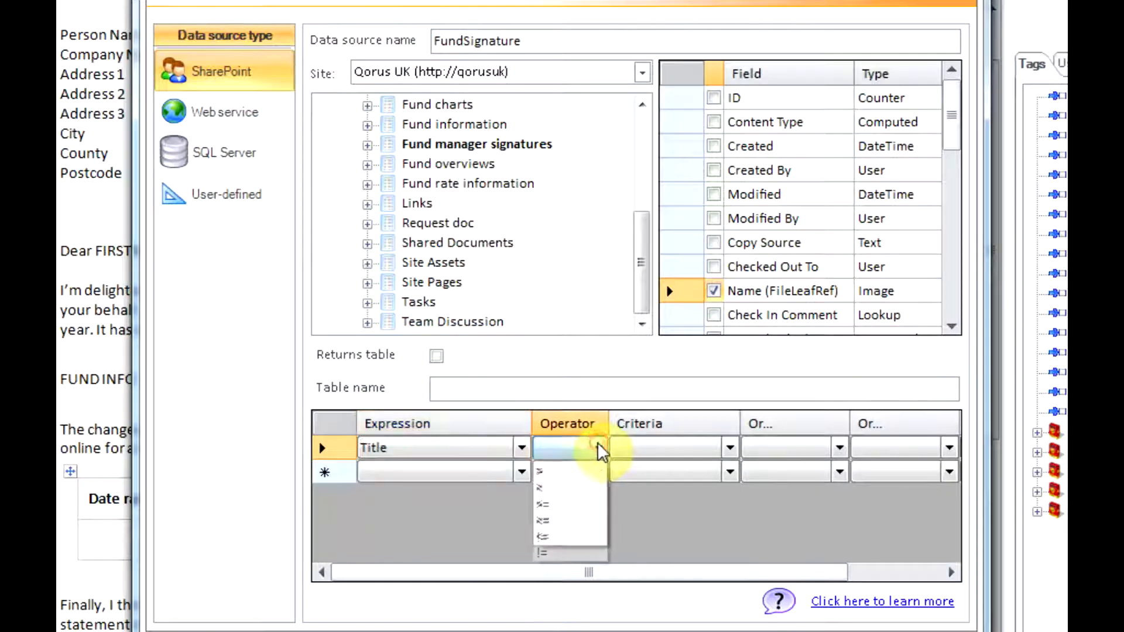
pyautogui.click(587, 466)
pyautogui.click(729, 446)
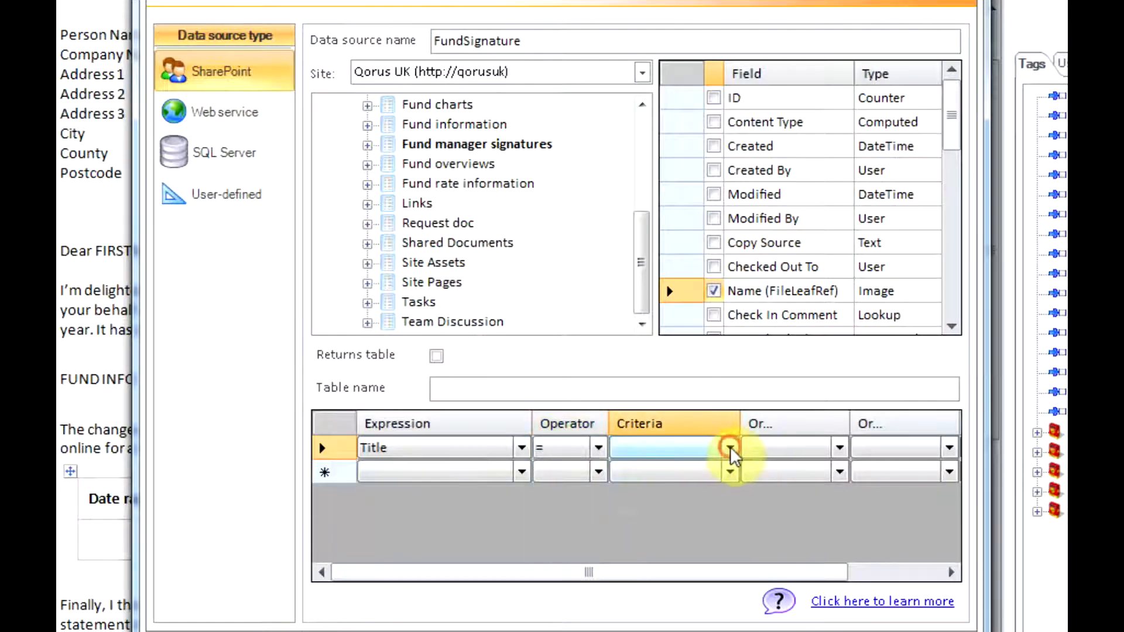
pyautogui.click(729, 447)
pyautogui.click(705, 535)
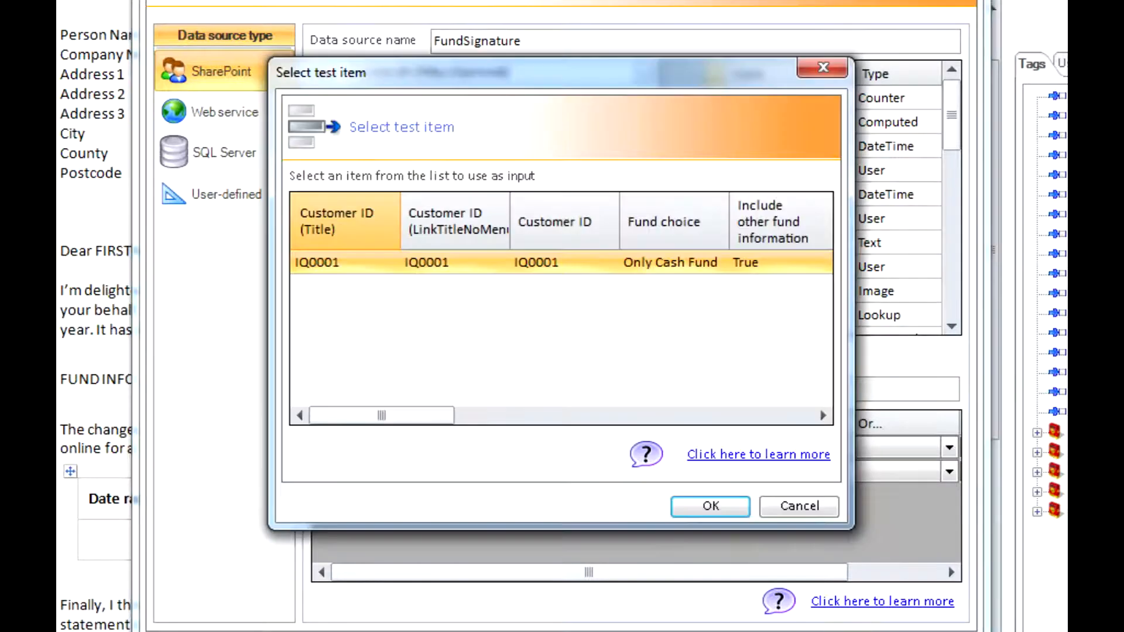
pyautogui.click(715, 506)
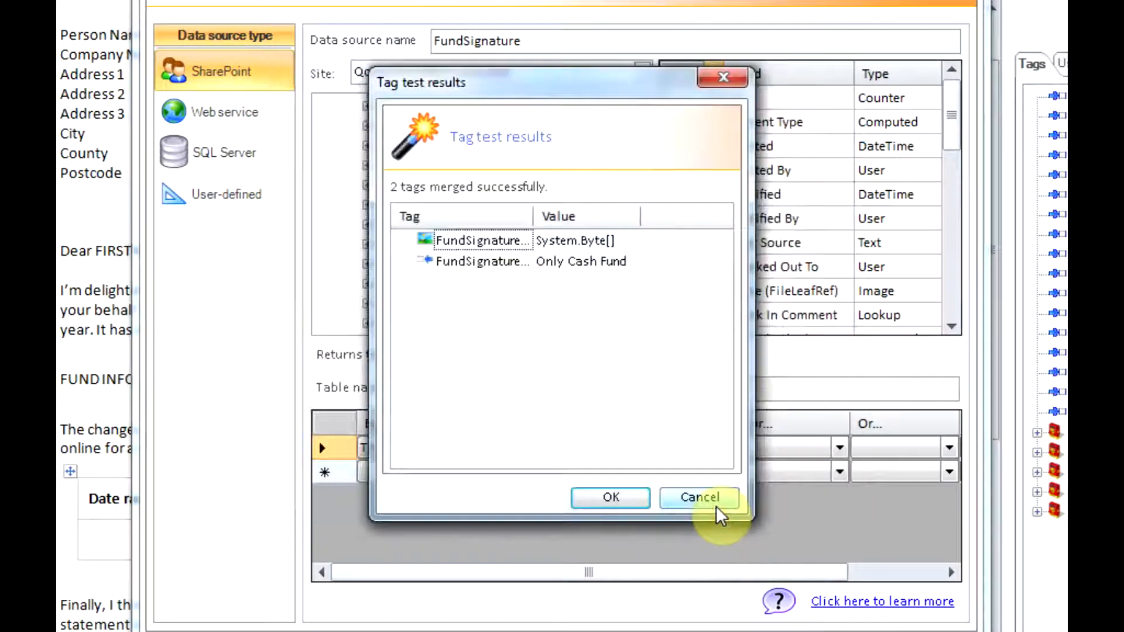
pyautogui.click(612, 497)
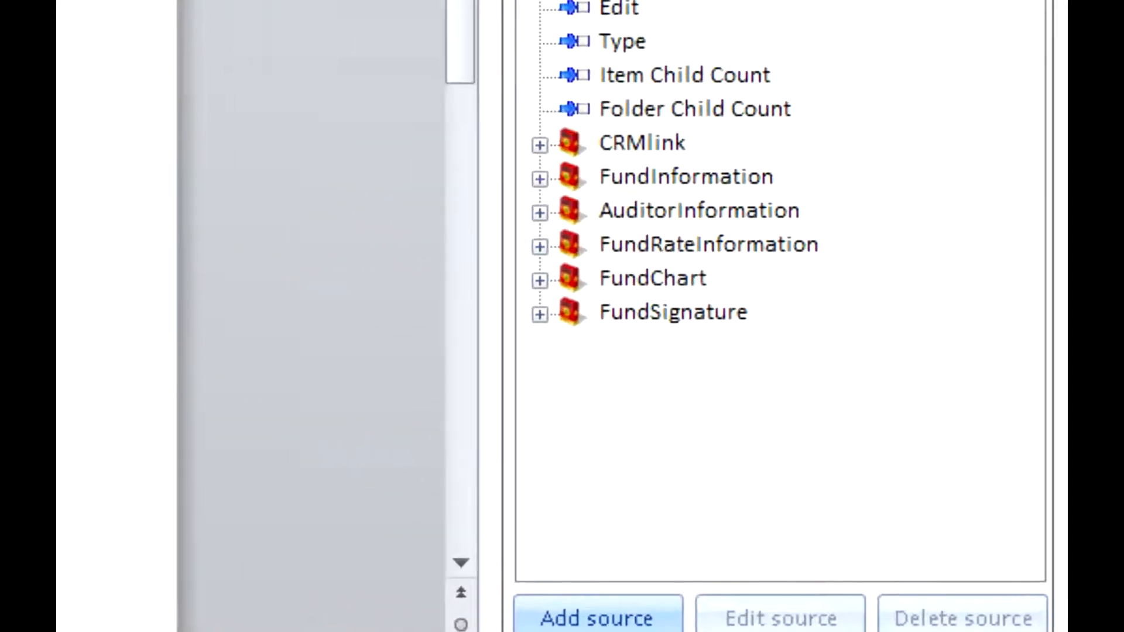
# Replace the letter's Person Name placeholder with the FirstName and LastName tags from the CRMlink source, separated by a space
pyautogui.click(540, 144)
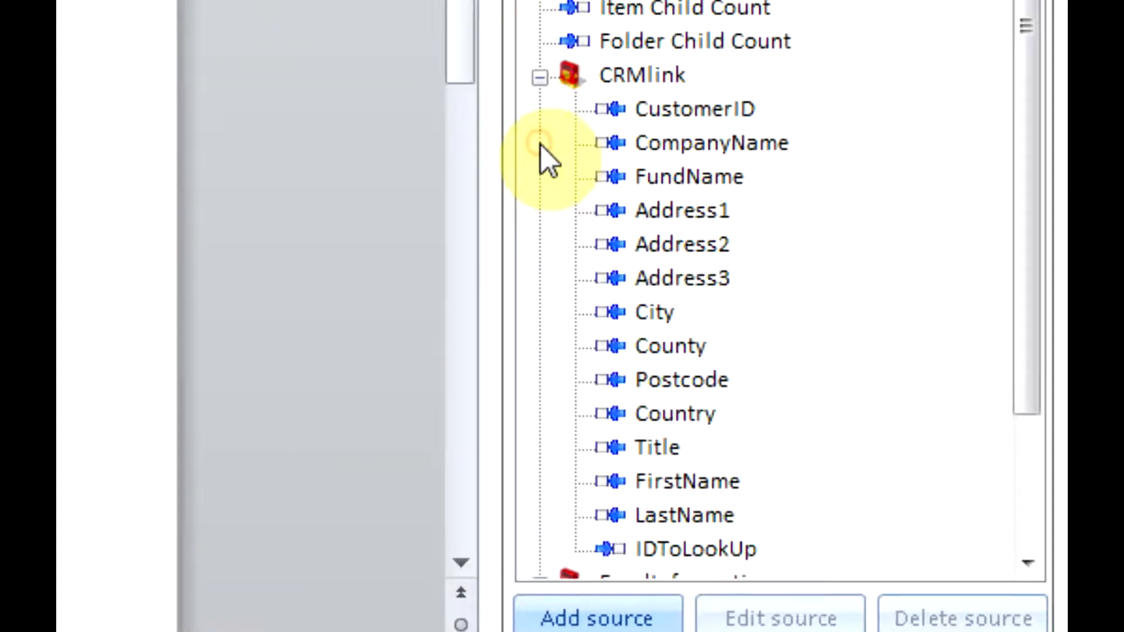
pyautogui.scroll(-1, 806, 237)
pyautogui.scroll(-2, 806, 237)
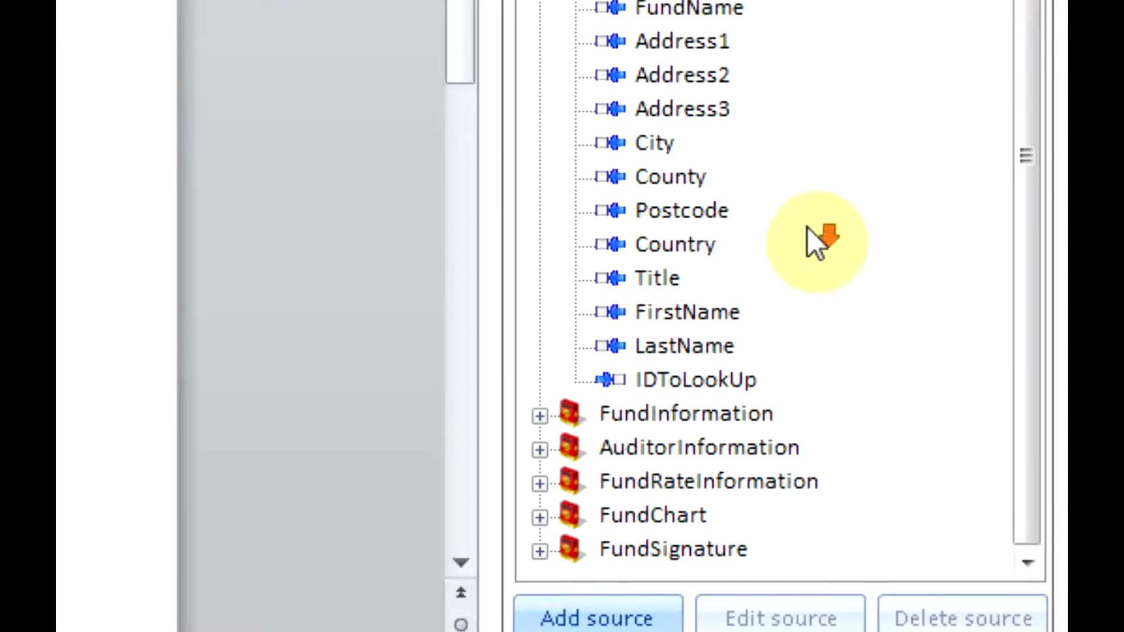
pyautogui.click(684, 313)
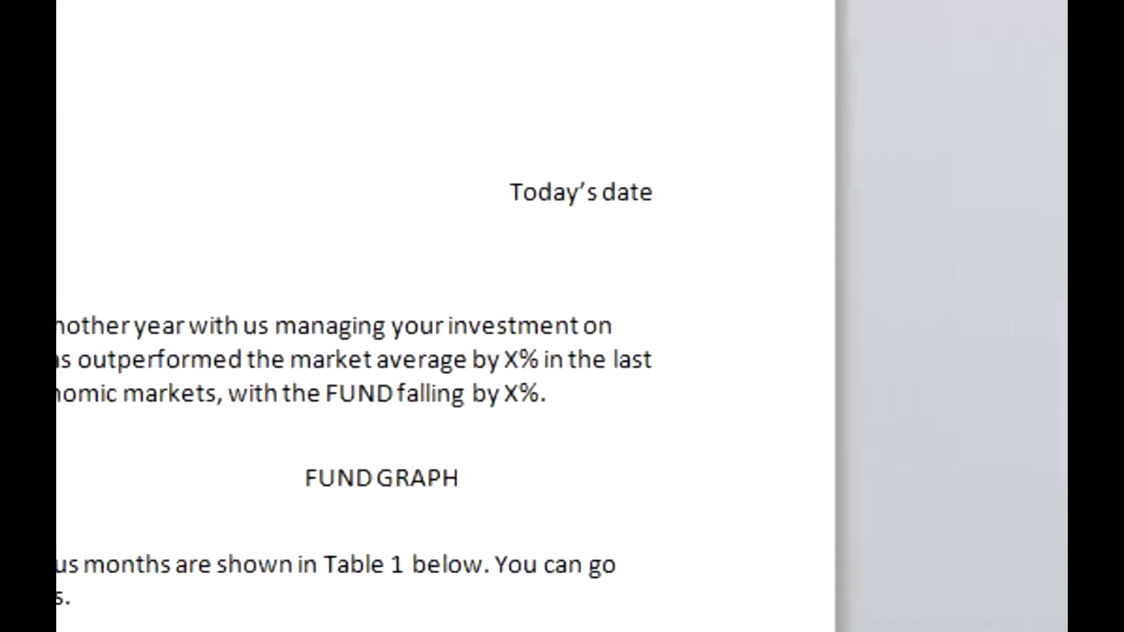
pyautogui.moveTo(683, 313); pyautogui.dragTo(237, 33)
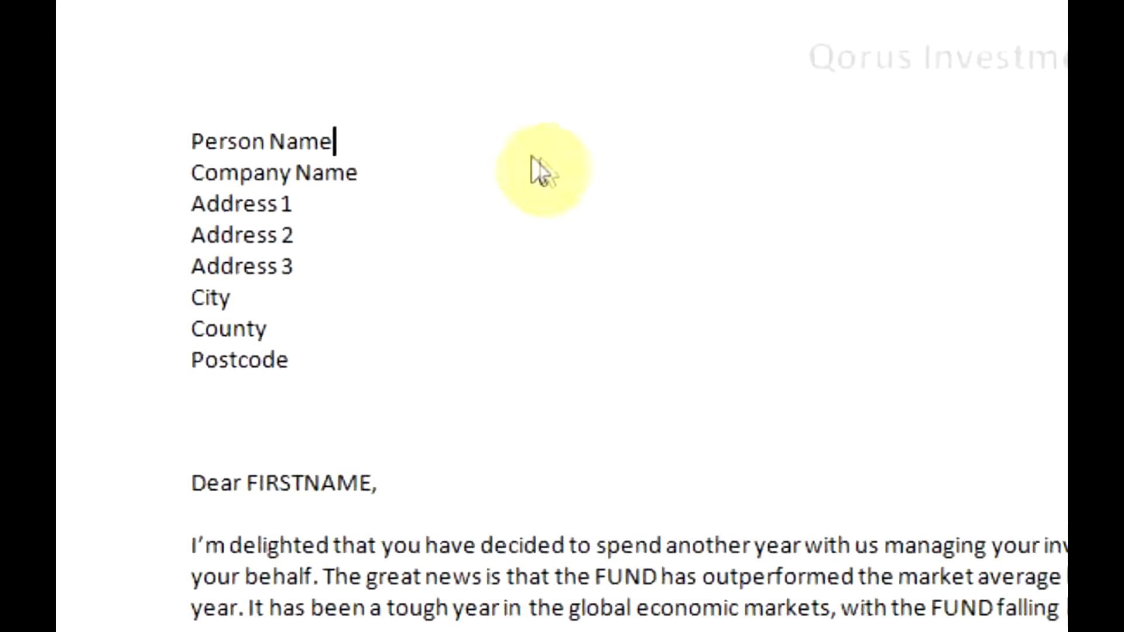
pyautogui.press('Right')
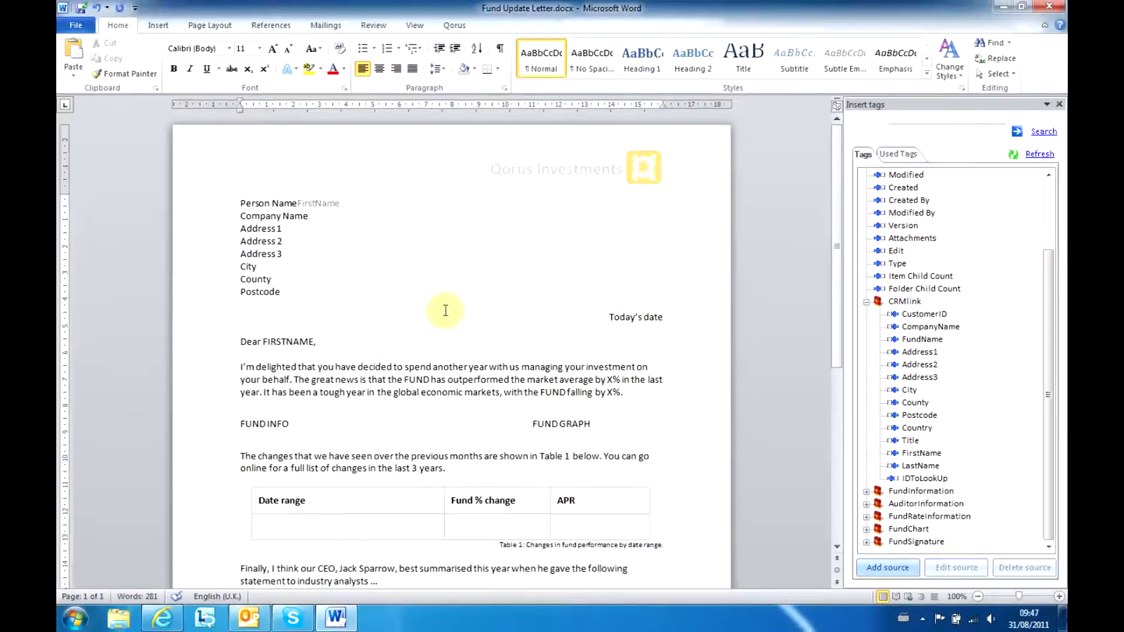
pyautogui.moveTo(920, 465); pyautogui.dragTo(346, 205)
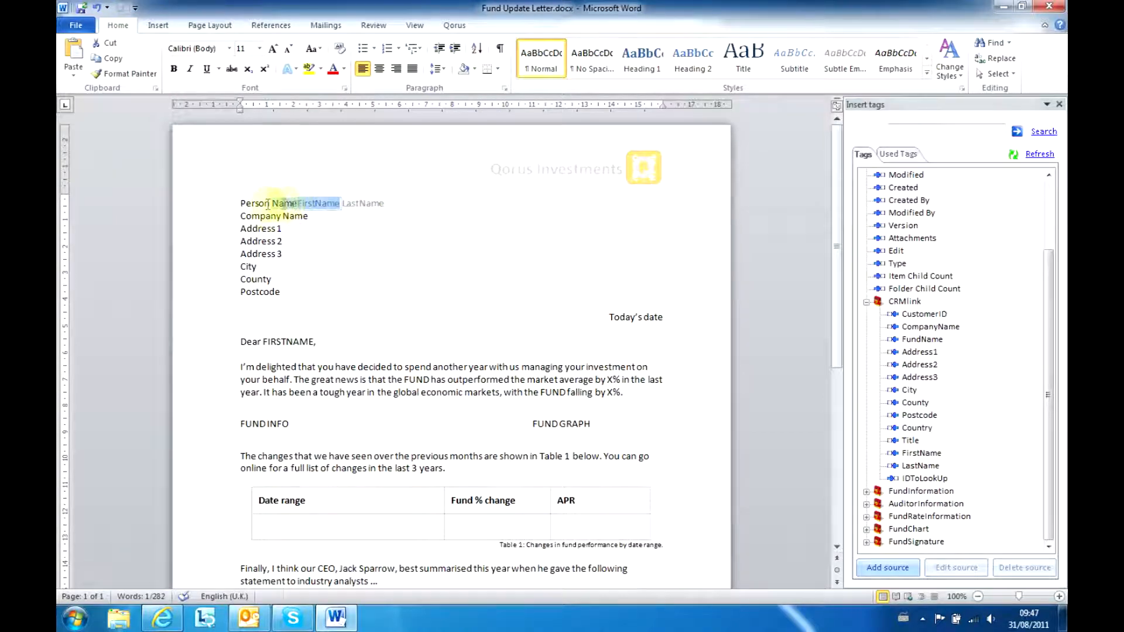
pyautogui.moveTo(240, 203); pyautogui.dragTo(295, 204)
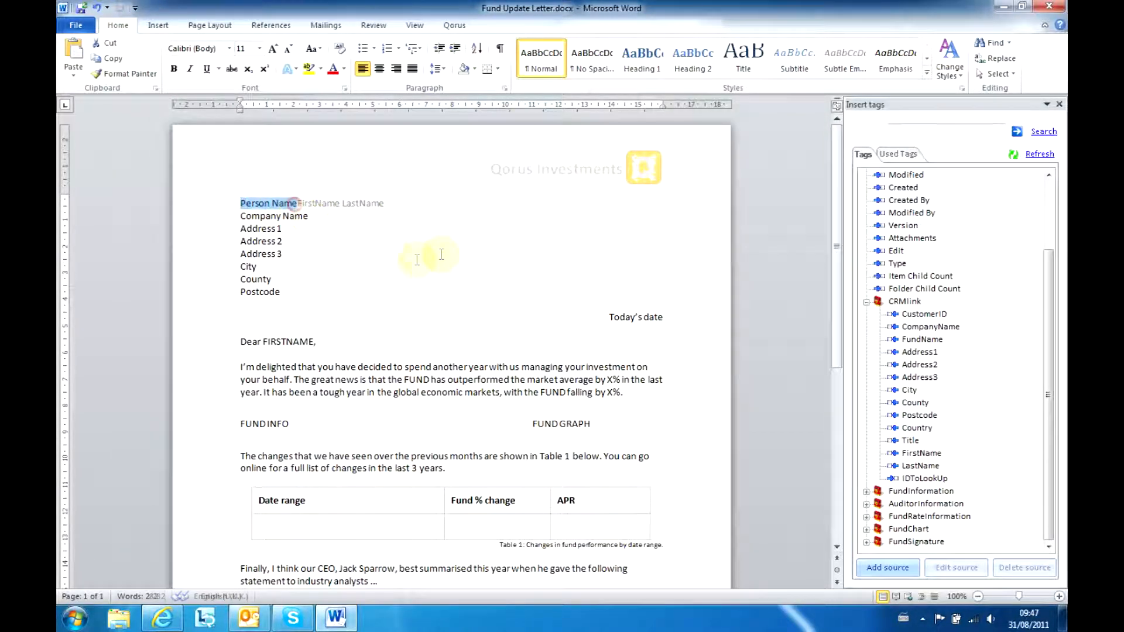
pyautogui.press('Delete')
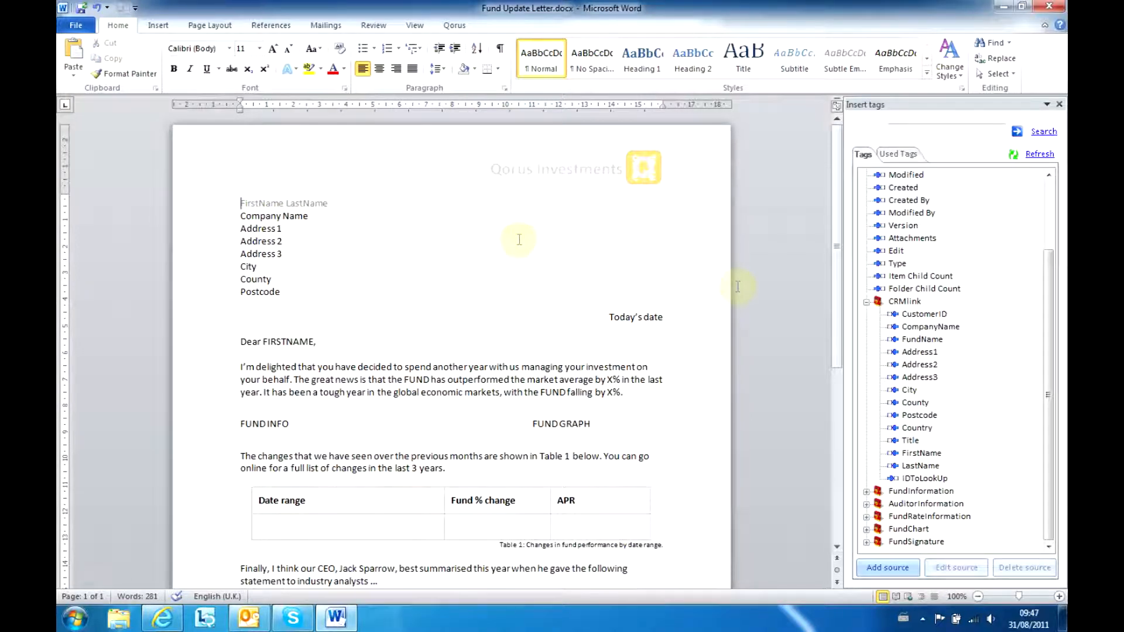
# Replace the Company Name and Address 1 placeholders in the address block with the CRMlink CompanyName and Address1 tags
pyautogui.moveTo(928, 326); pyautogui.dragTo(326, 214)
pyautogui.moveTo(234, 215); pyautogui.dragTo(326, 219)
pyautogui.press('Delete')
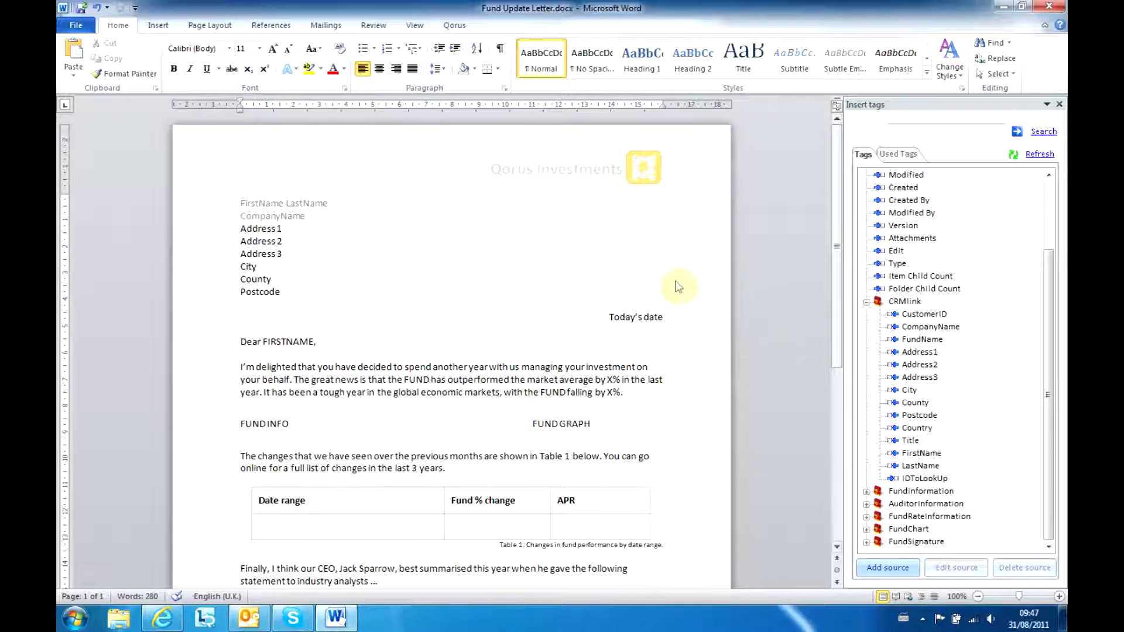
pyautogui.moveTo(919, 352); pyautogui.dragTo(368, 234)
pyautogui.moveTo(241, 228); pyautogui.dragTo(278, 230)
pyautogui.press('Delete')
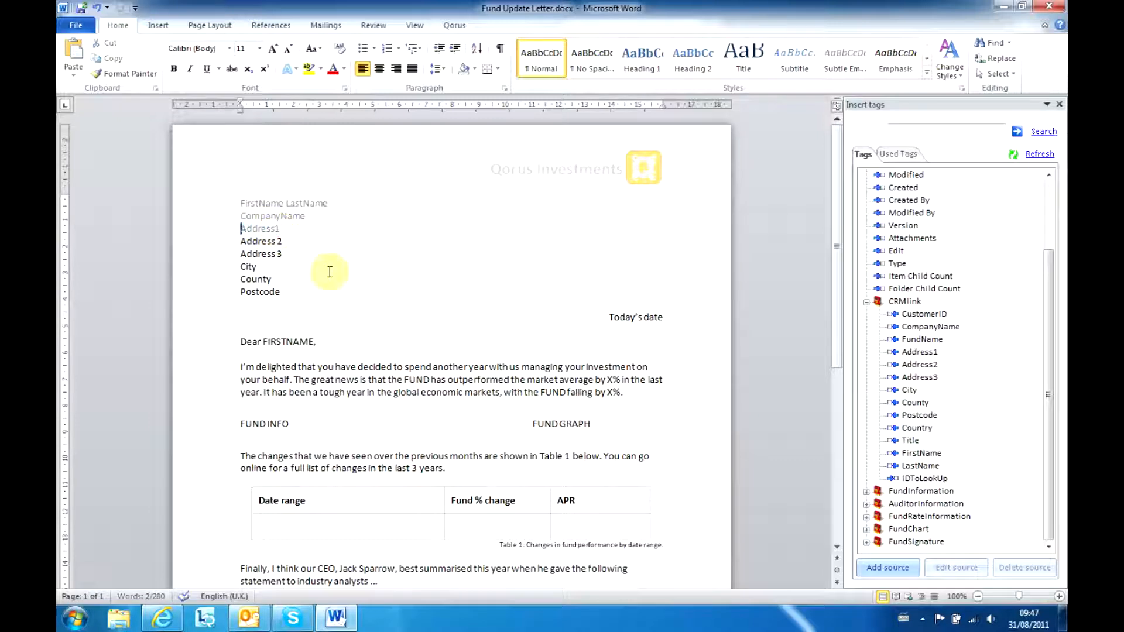
# Replace the Address 2 and Address 3 placeholders in the address block with the CRMlink Address2 and Address3 tags
pyautogui.moveTo(919, 364); pyautogui.dragTo(280, 242)
pyautogui.click(237, 241)
pyautogui.click(283, 243)
pyautogui.press('Delete')
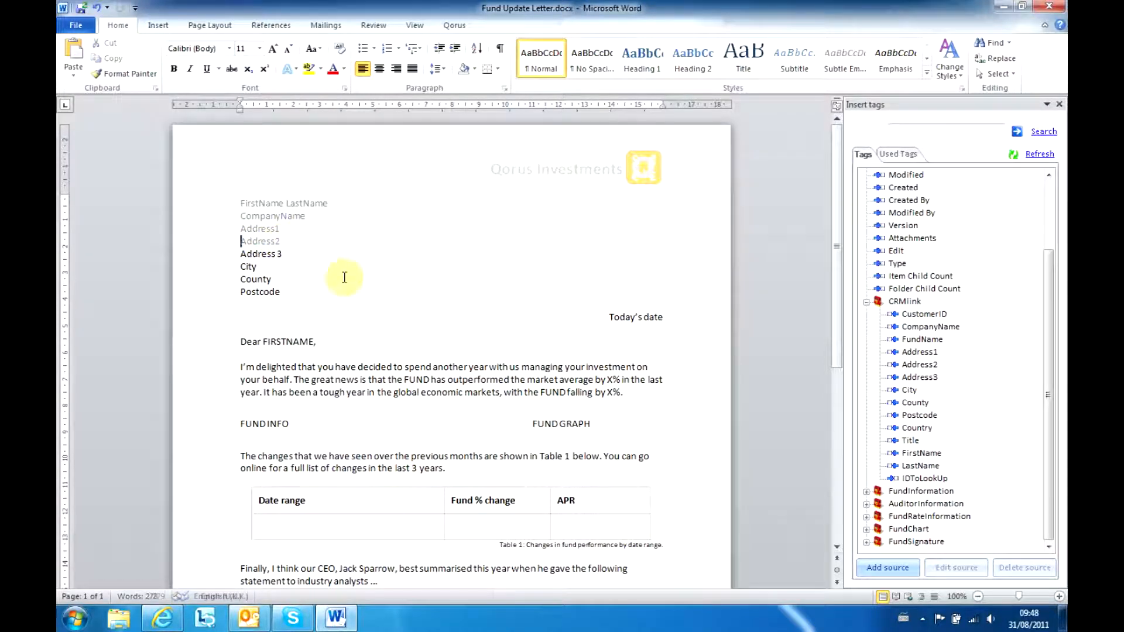
pyautogui.moveTo(891, 350); pyautogui.dragTo(373, 312)
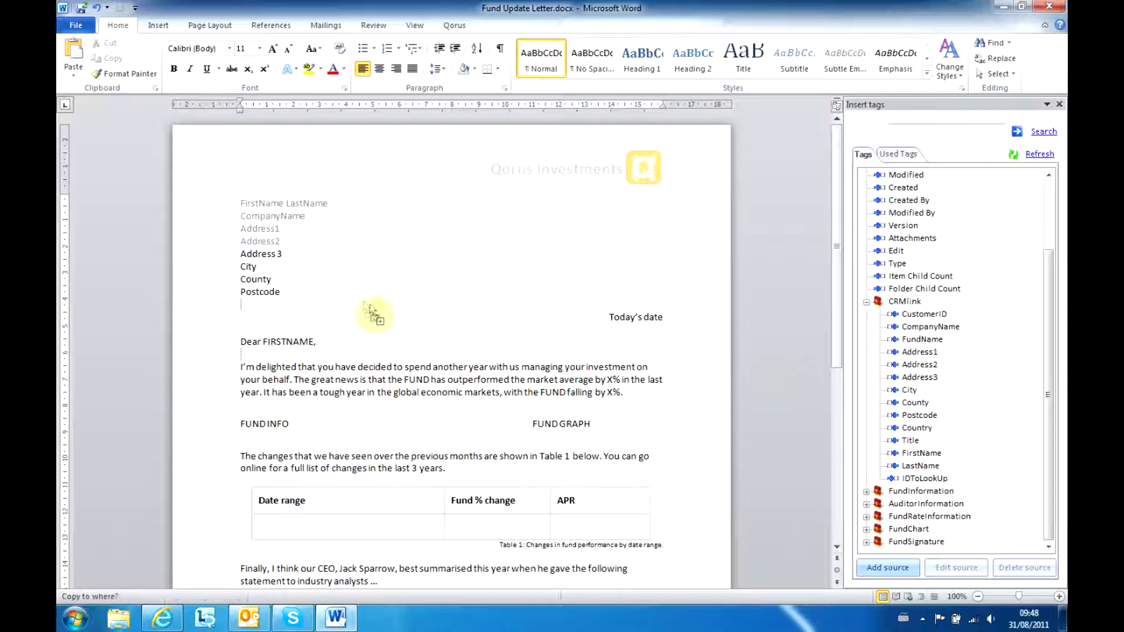
pyautogui.moveTo(338, 262); pyautogui.dragTo(279, 254)
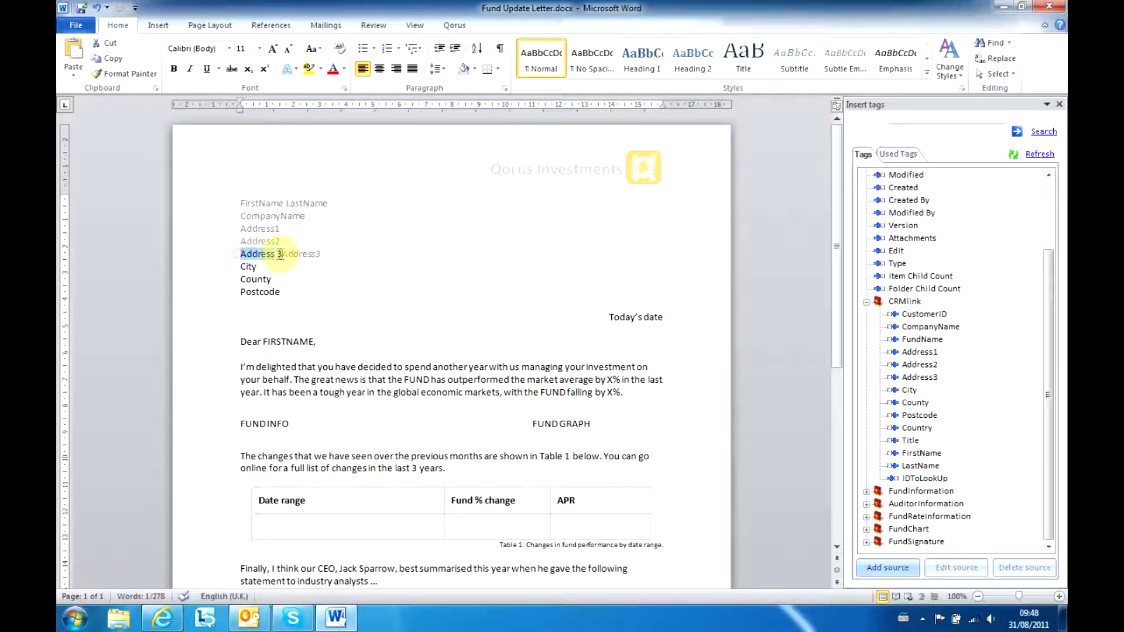
pyautogui.press('Delete')
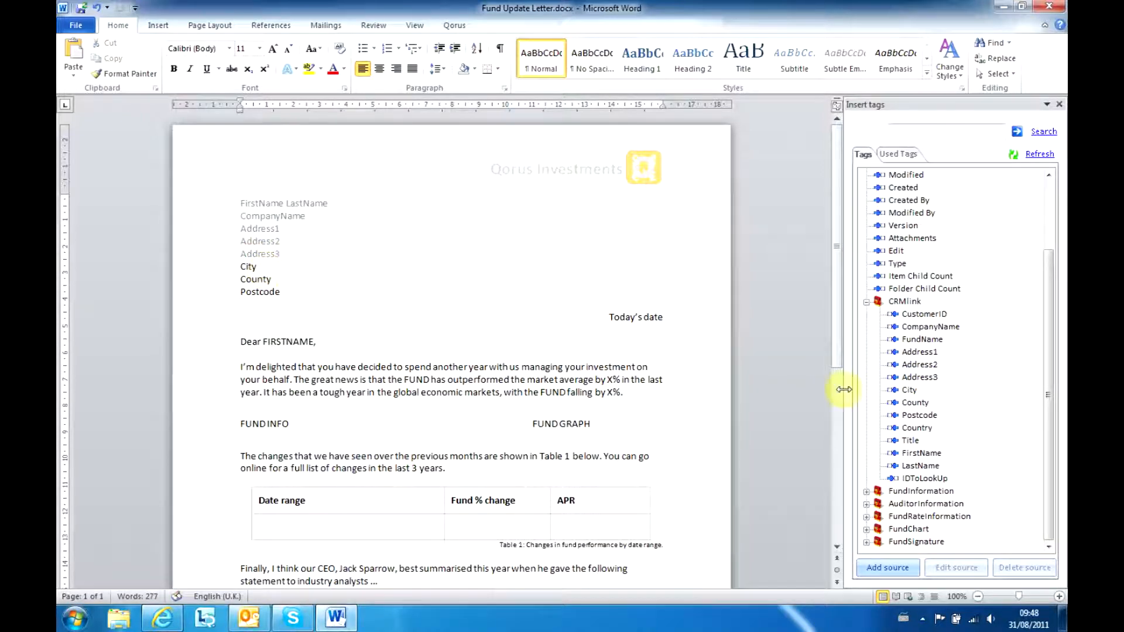
# Replace the City, County and Postcode placeholders in the address block with the matching CRMlink tags
pyautogui.moveTo(909, 389); pyautogui.dragTo(241, 266)
pyautogui.press('Delete')
pyautogui.moveTo(920, 402); pyautogui.dragTo(242, 279)
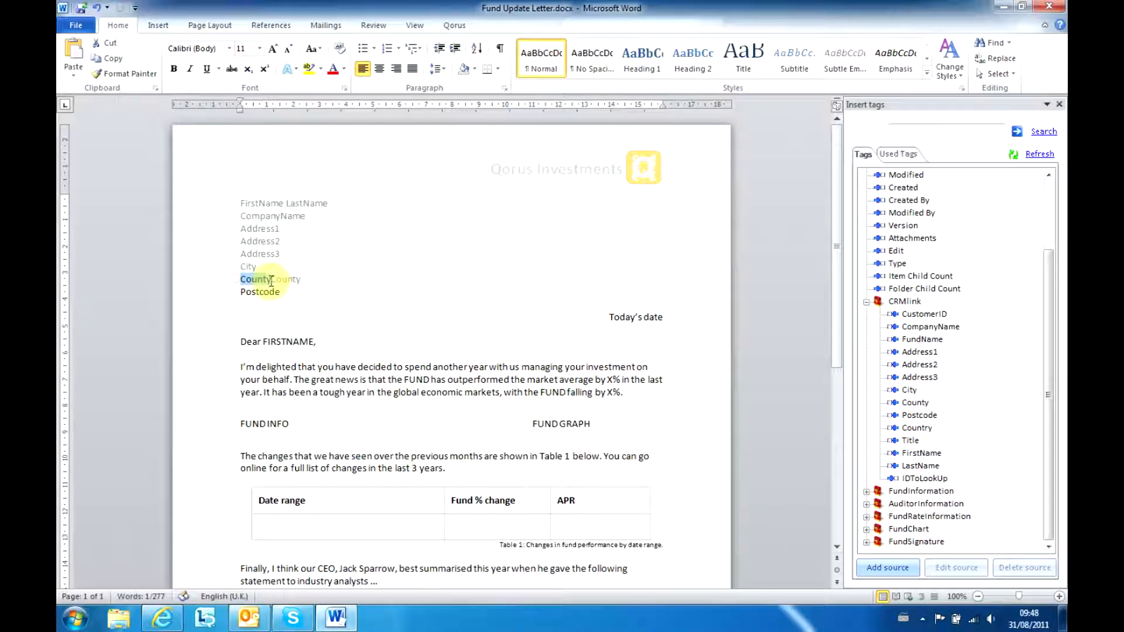
pyautogui.press('Delete')
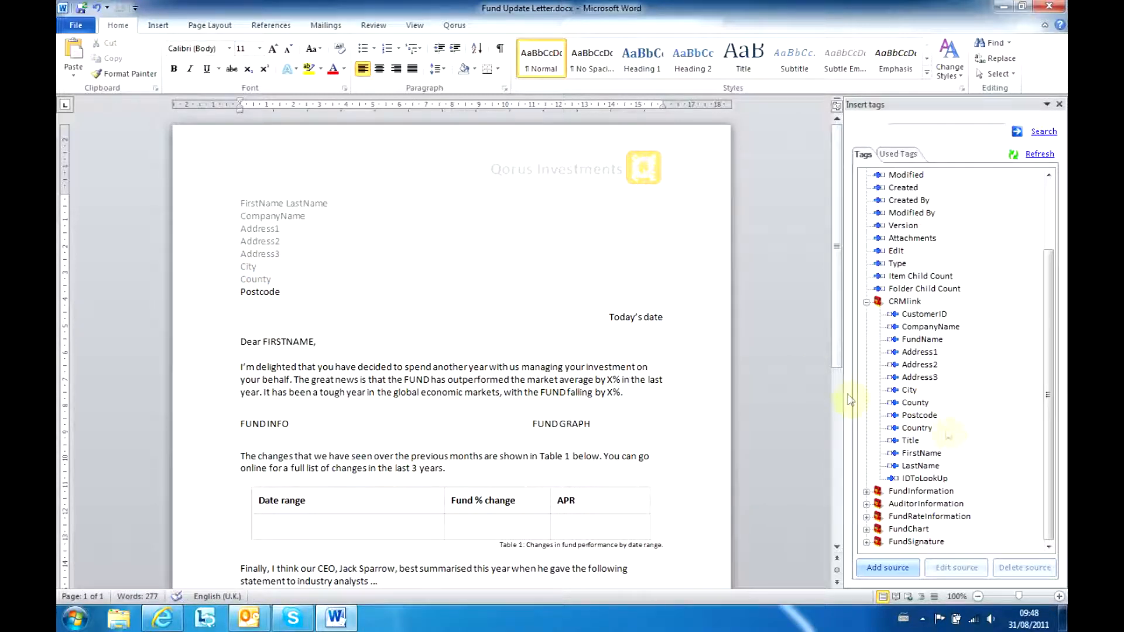
pyautogui.moveTo(918, 417); pyautogui.dragTo(280, 296)
pyautogui.press('Delete')
# Set the font colour of the whole address block, from FirstName LastName down to Postcode, to black
pyautogui.moveTo(201, 206); pyautogui.dragTo(204, 303)
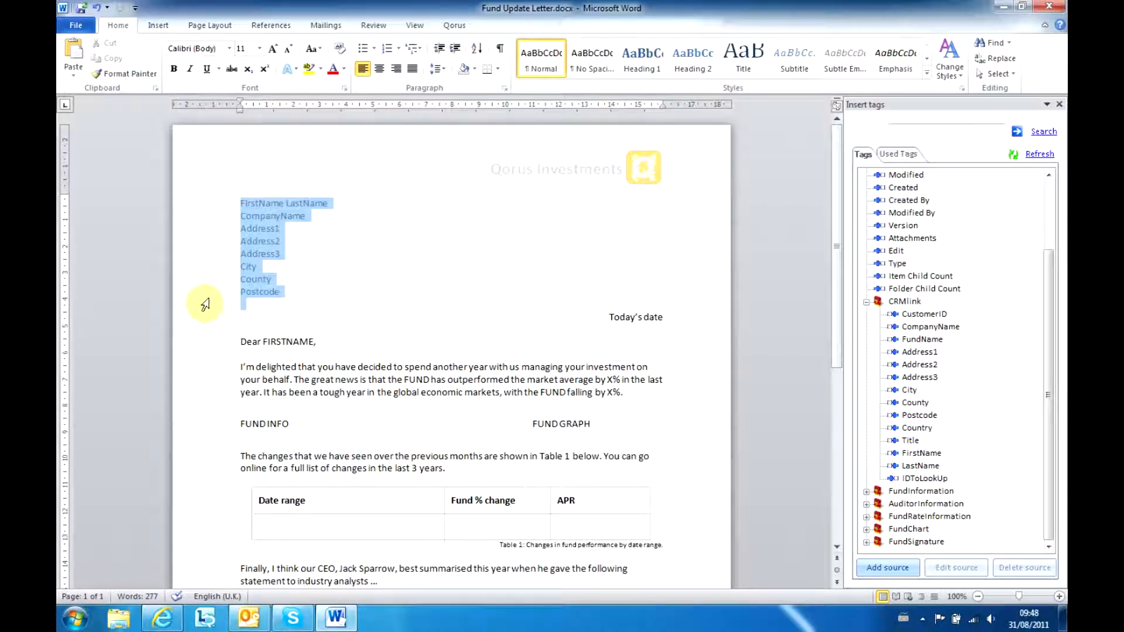
pyautogui.click(343, 71)
pyautogui.click(368, 144)
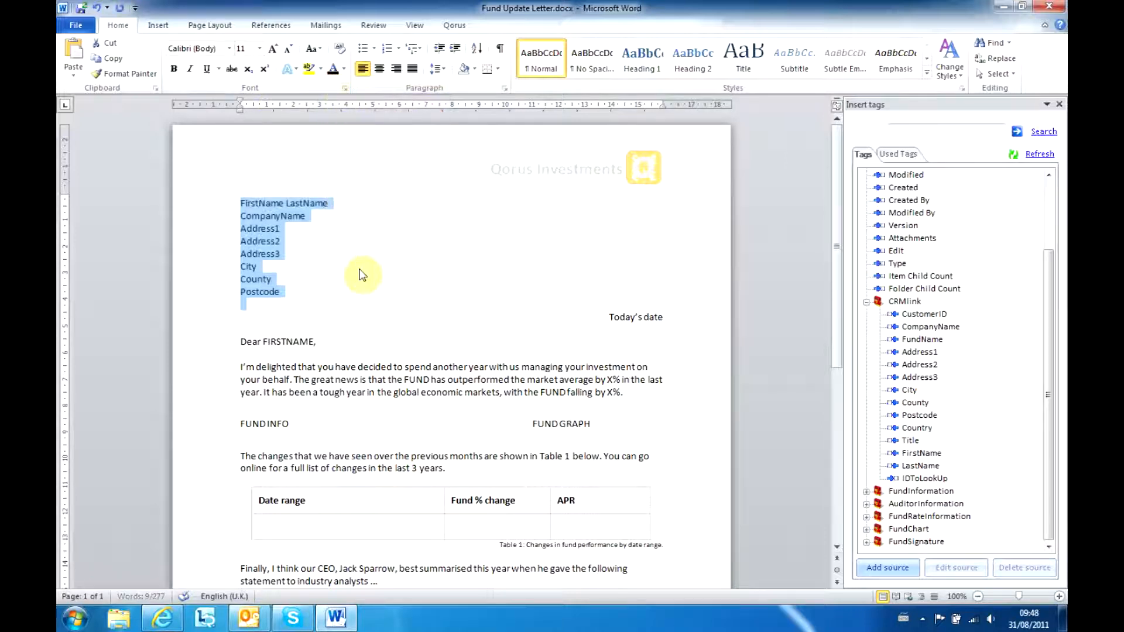
pyautogui.click(360, 270)
pyautogui.click(381, 305)
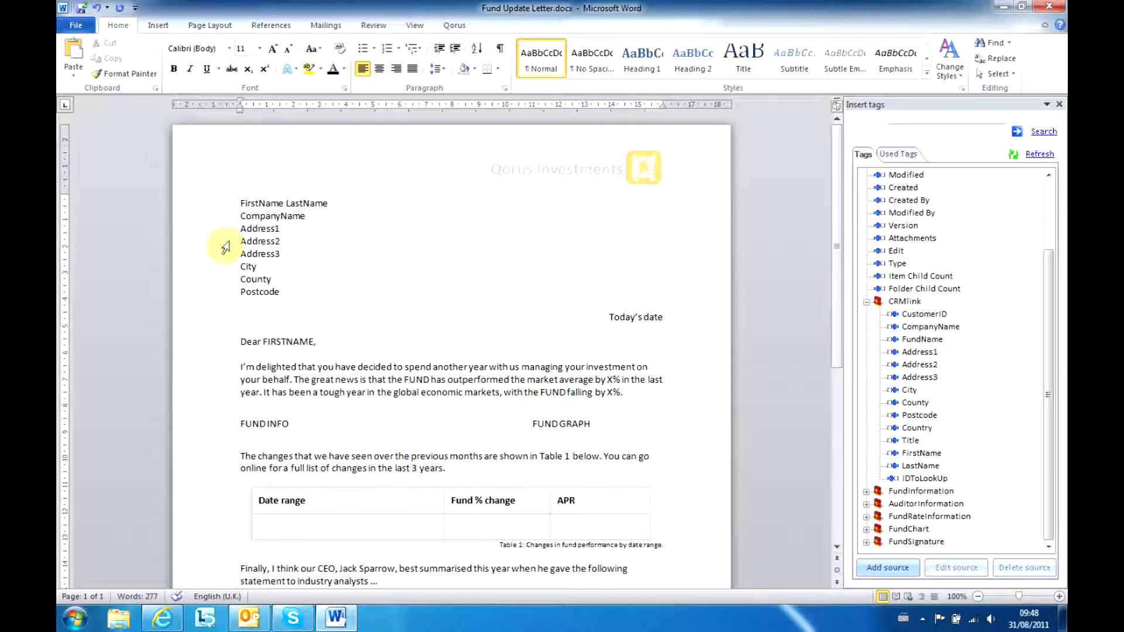
# Start a new Qorus business rule named address2 on the Address2 line of the address block
pyautogui.click(227, 244)
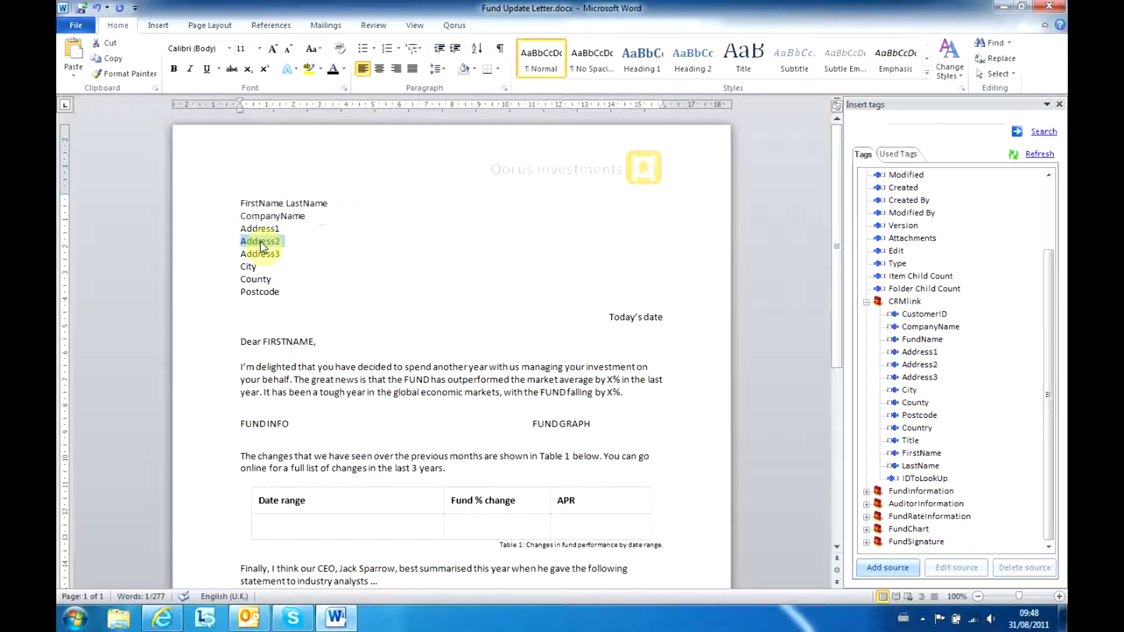
pyautogui.click(381, 307)
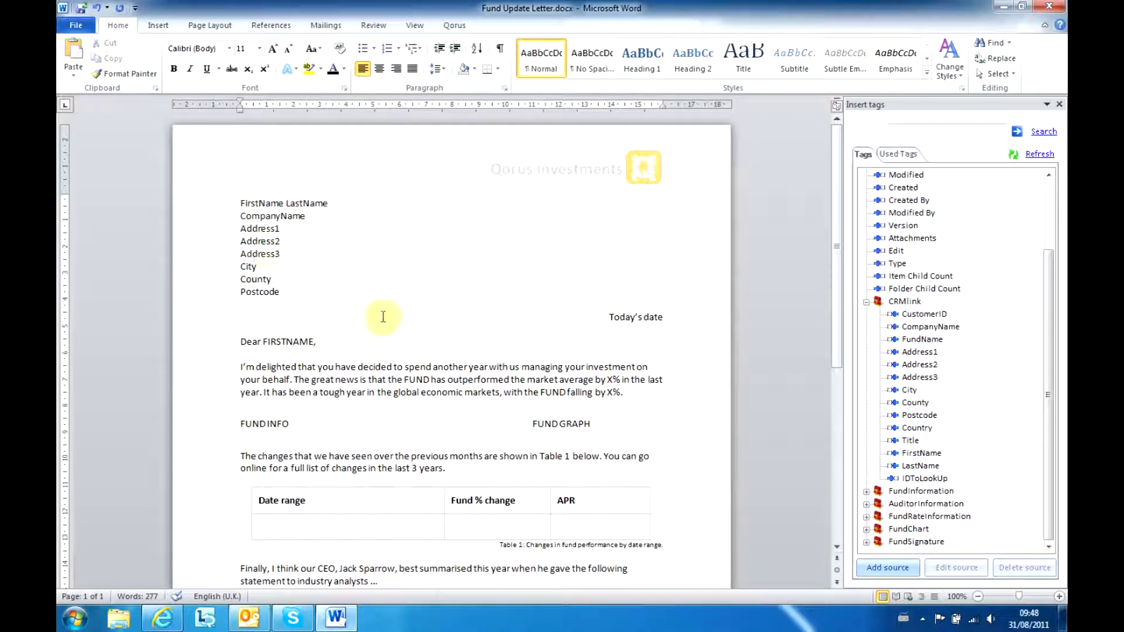
pyautogui.click(227, 245)
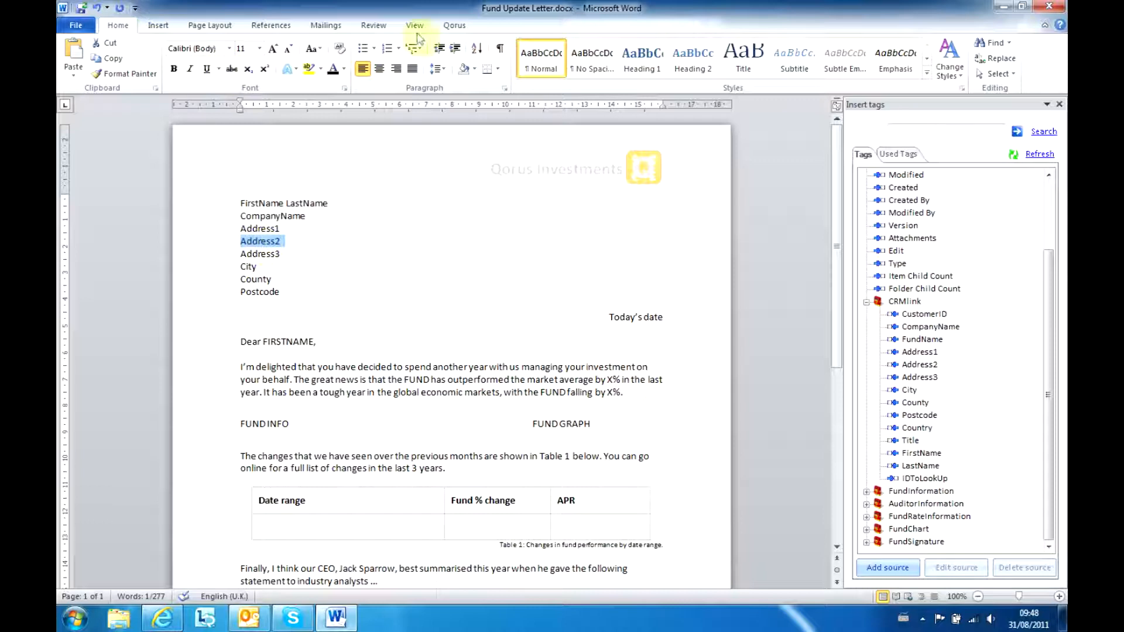
pyautogui.click(454, 25)
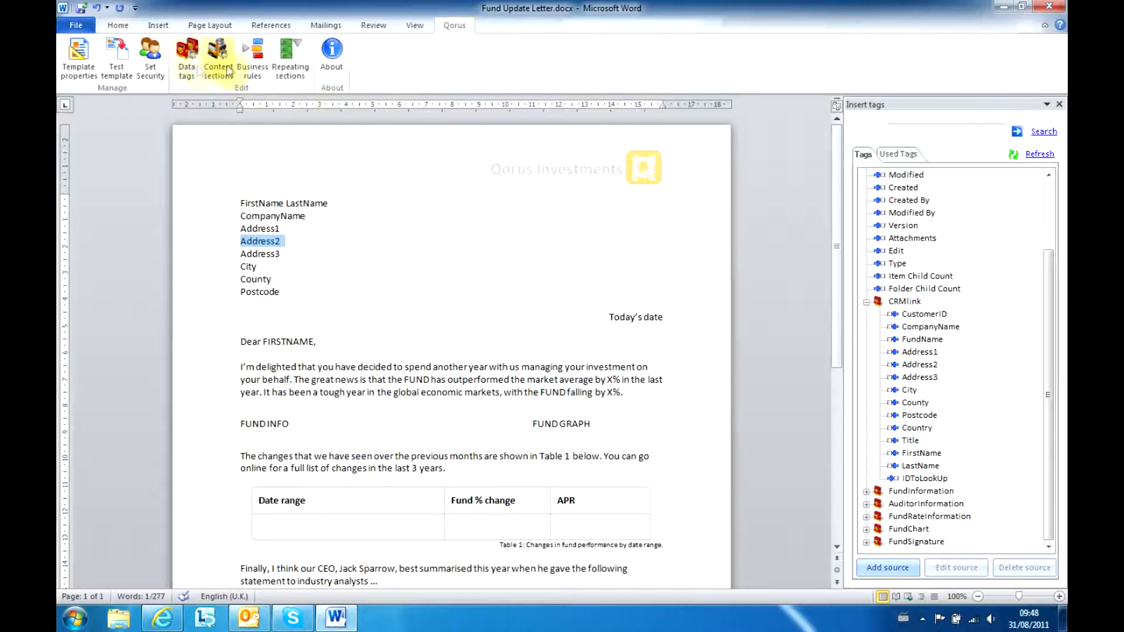
pyautogui.click(249, 63)
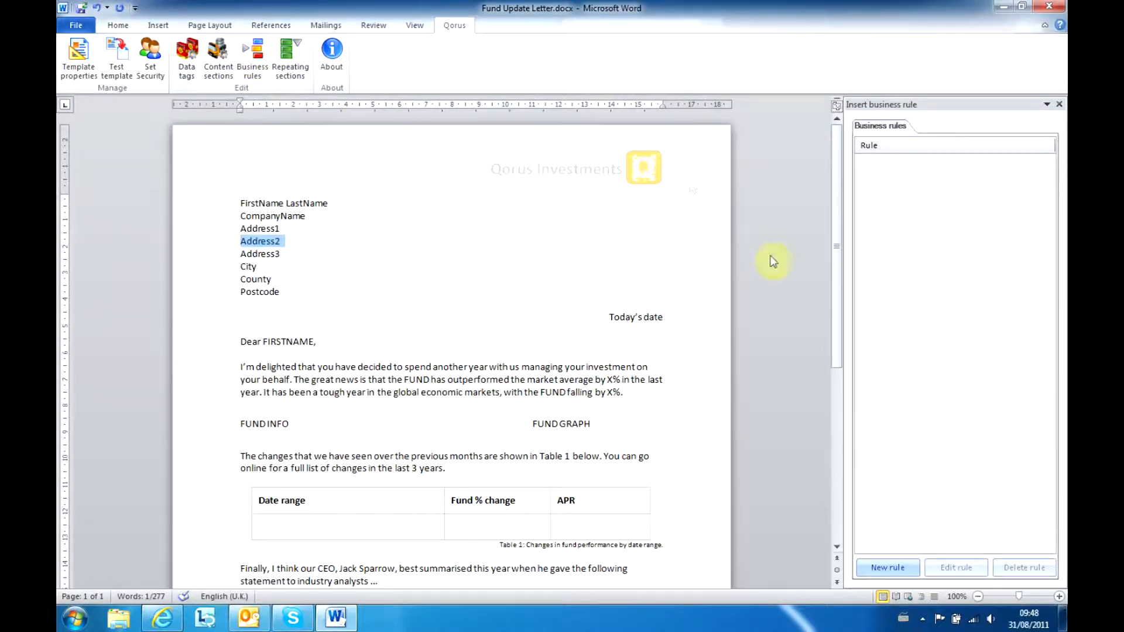
pyautogui.click(885, 567)
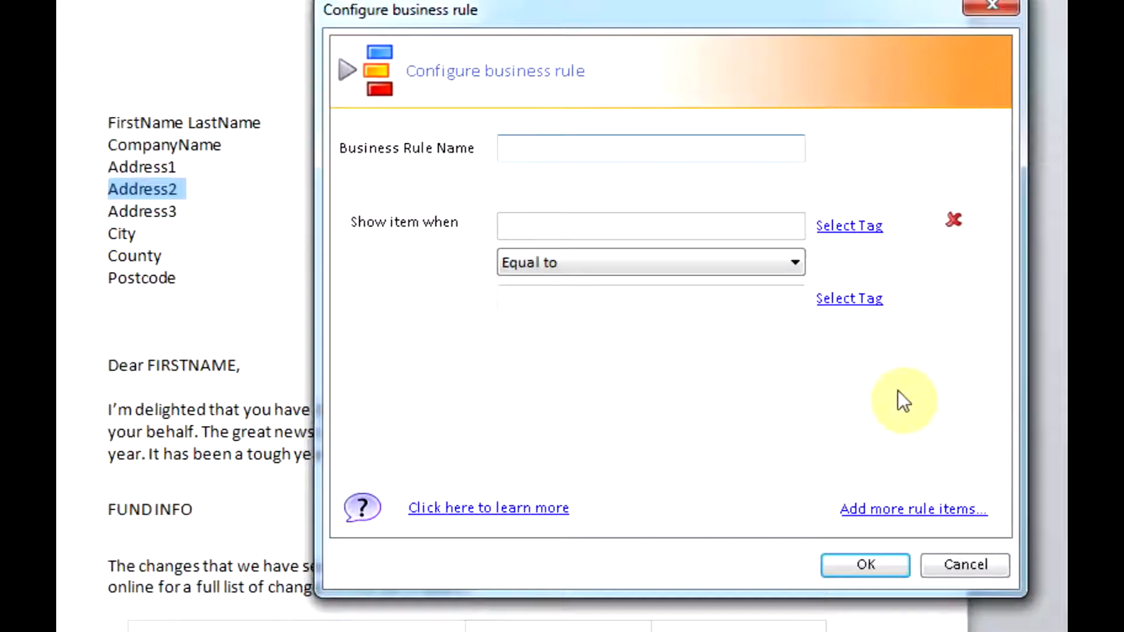
pyautogui.write('address2')
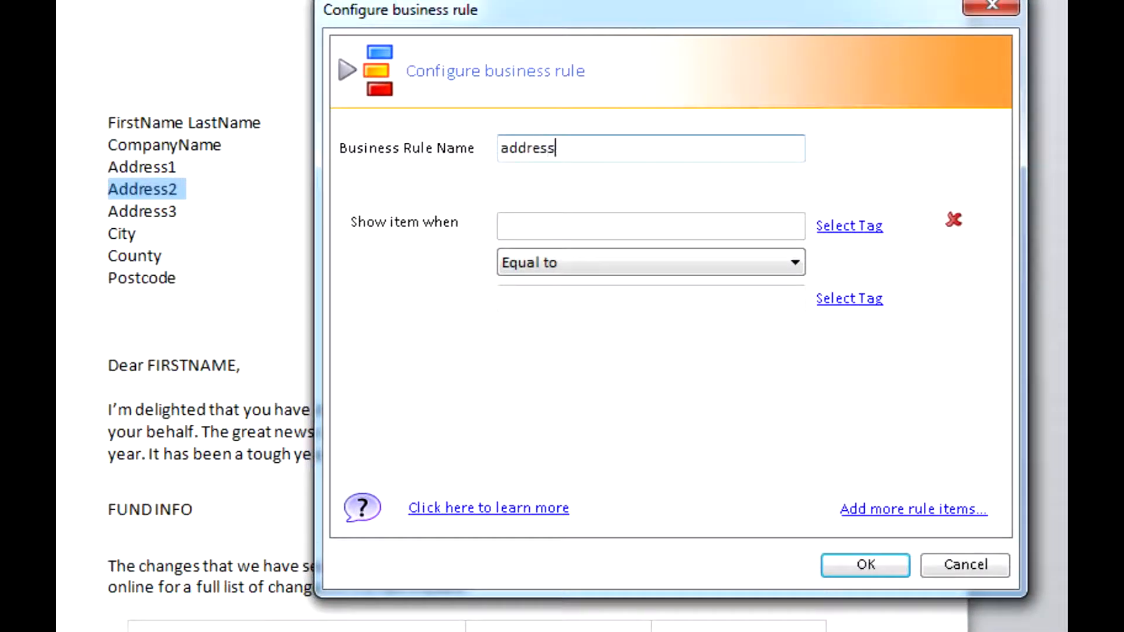
# Set the address2 rule to show the item when the CRMlink Address2 tag is not equal to an empty value, and save it
pyautogui.click(843, 226)
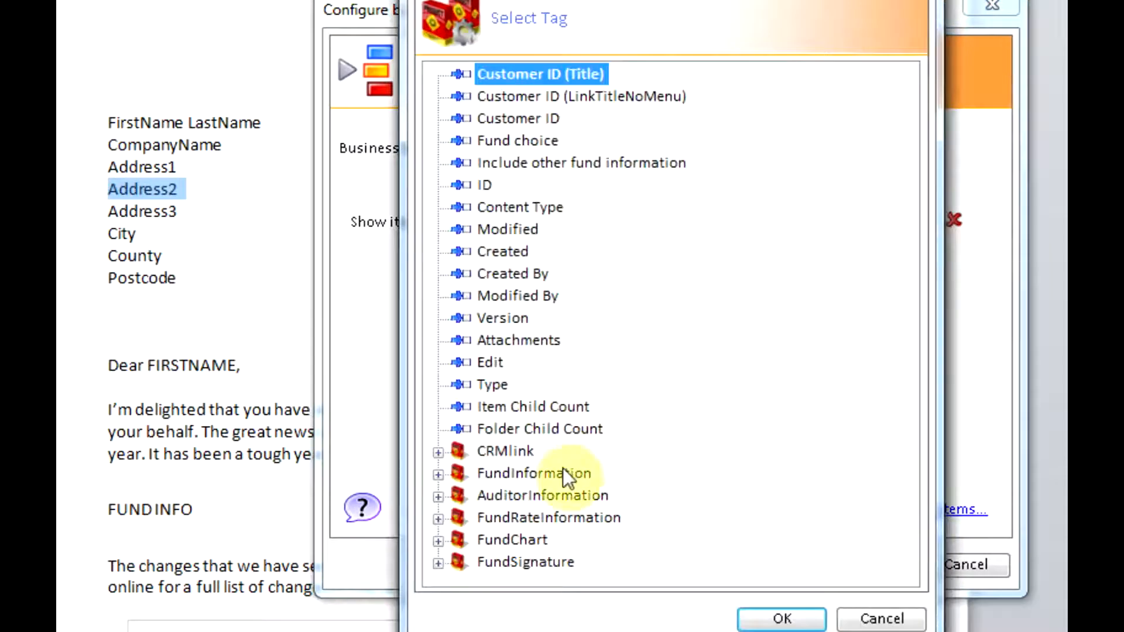
pyautogui.click(438, 452)
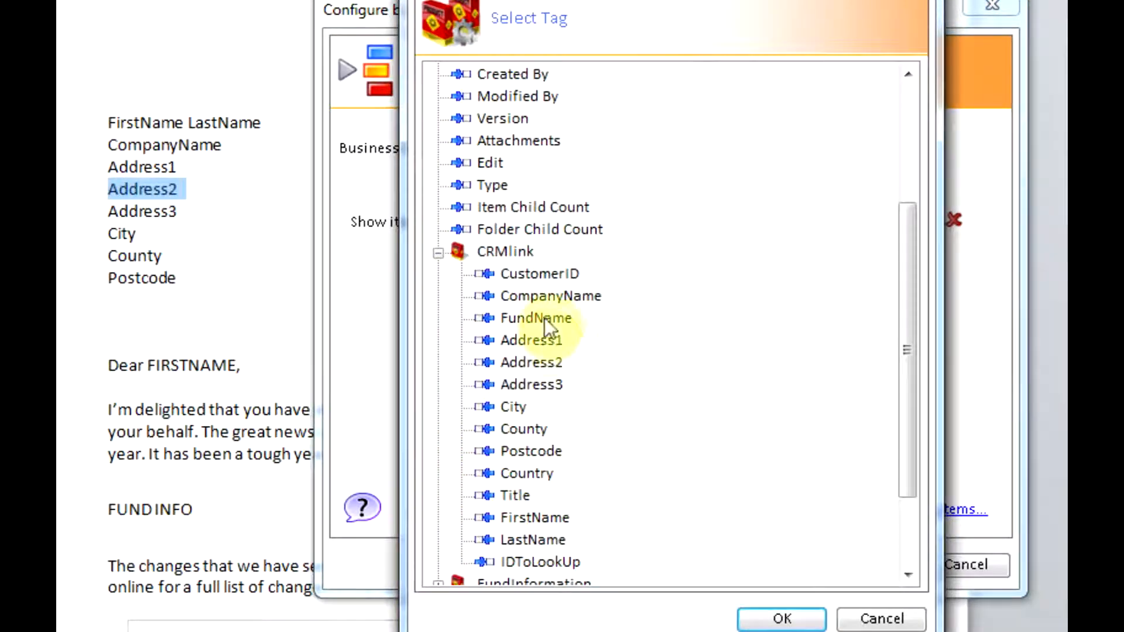
pyautogui.click(540, 363)
pyautogui.click(780, 618)
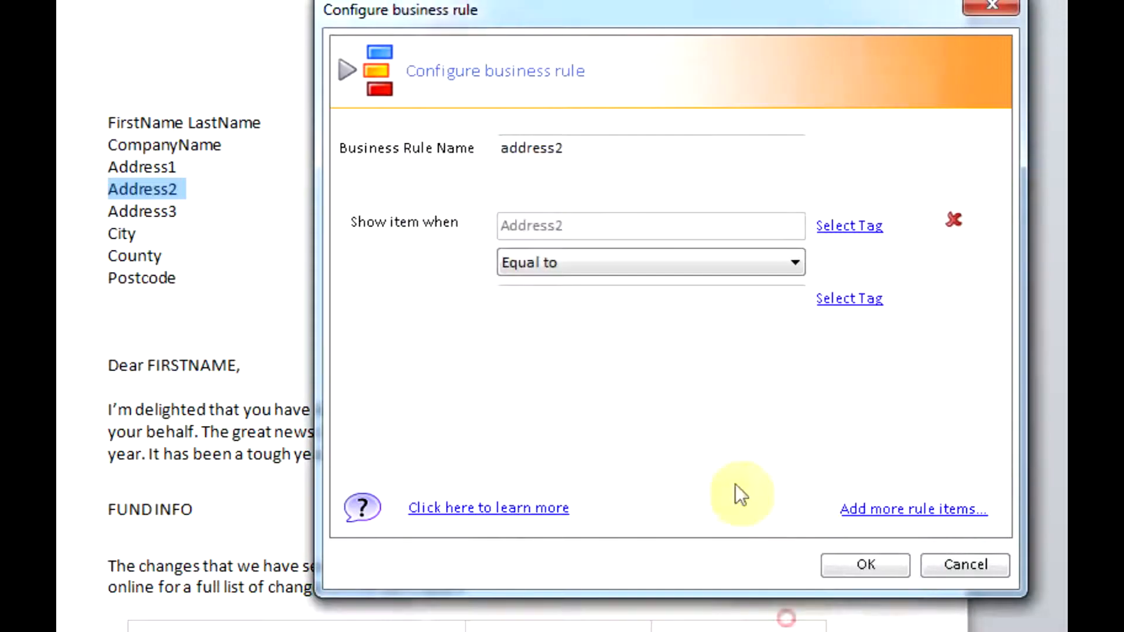
pyautogui.click(632, 271)
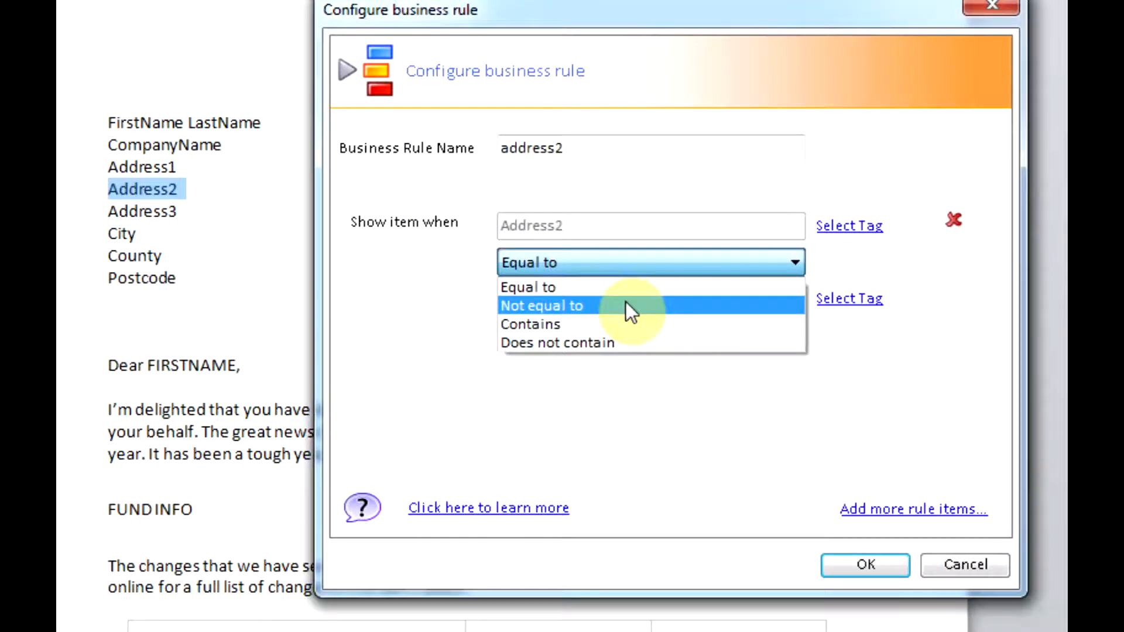
pyautogui.click(625, 303)
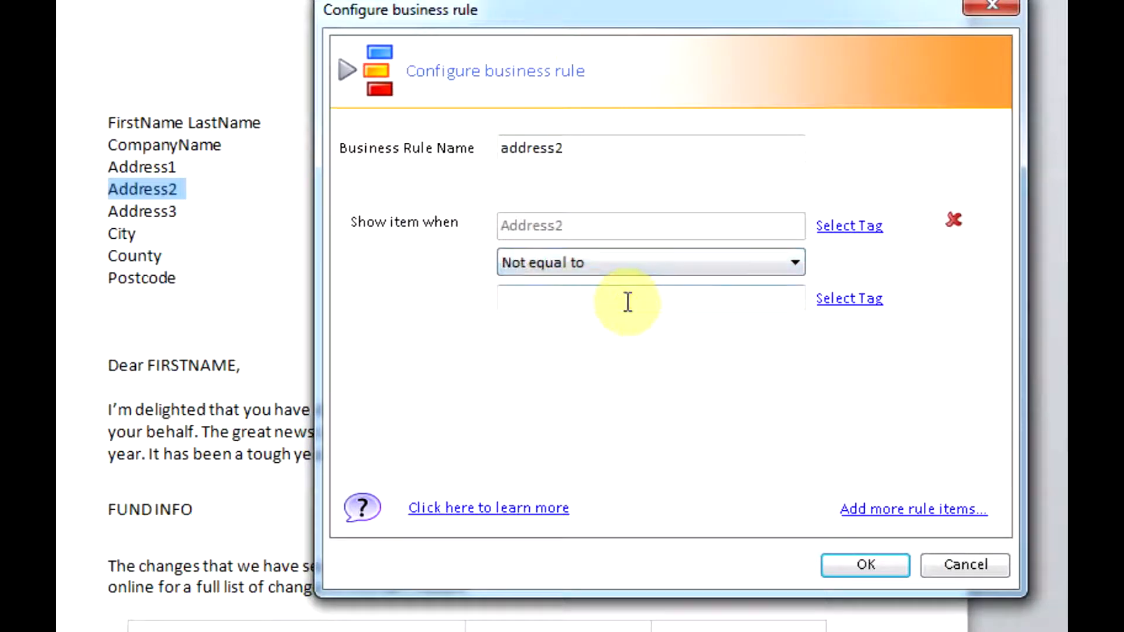
pyautogui.click(863, 566)
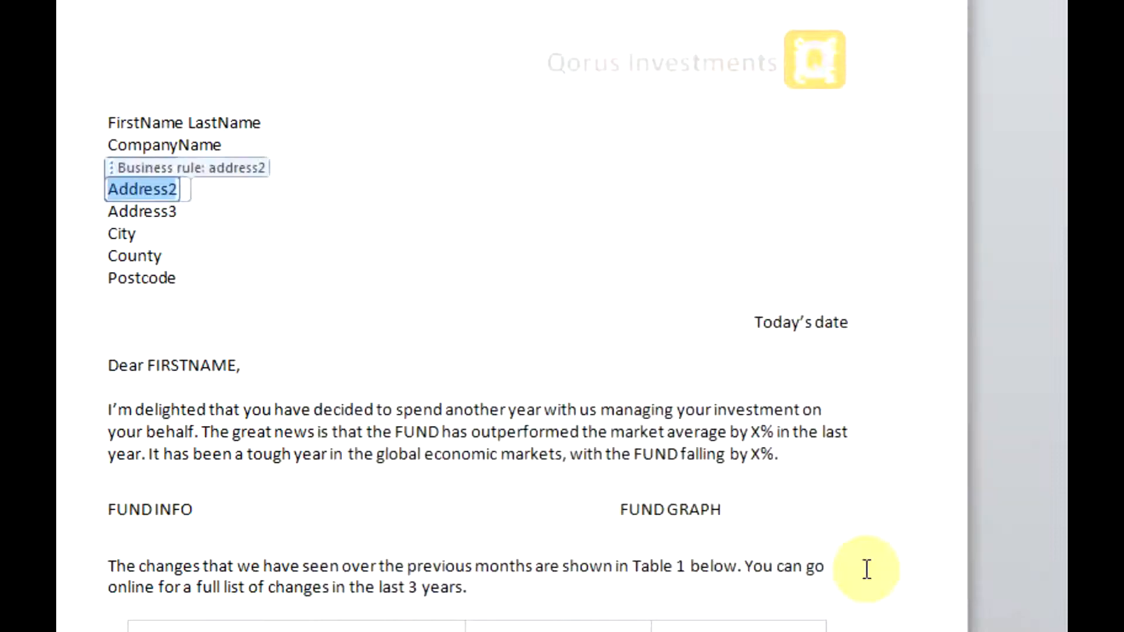
# Add a business rule named address3 to the Address3 line that shows it when the CRMlink Address3 tag is not equal to an empty value
pyautogui.click(70, 217)
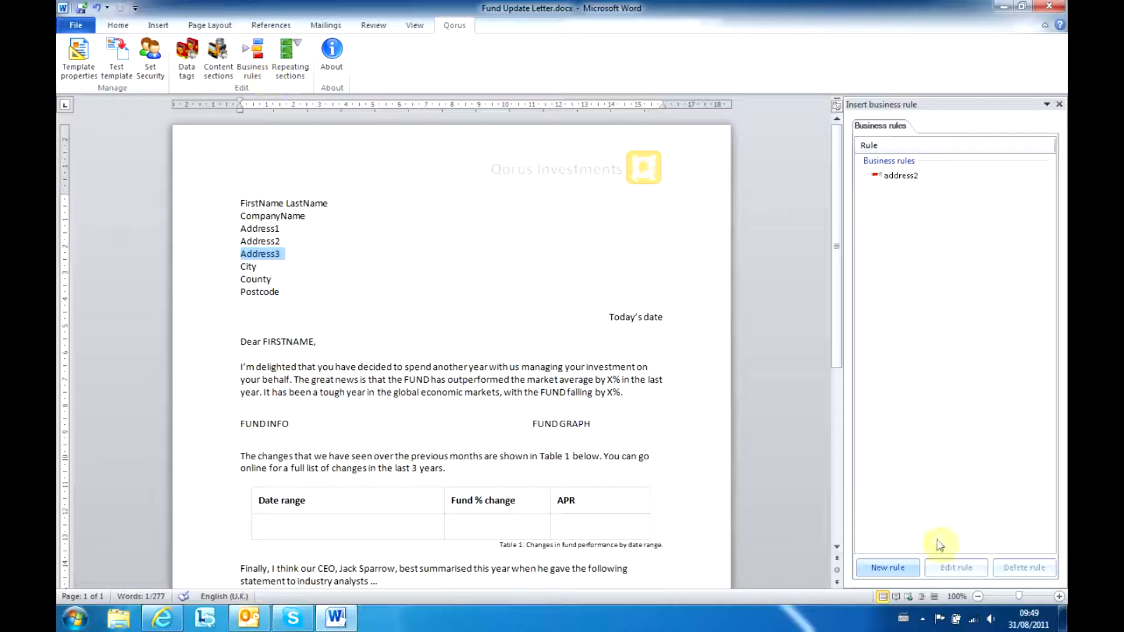
pyautogui.click(887, 567)
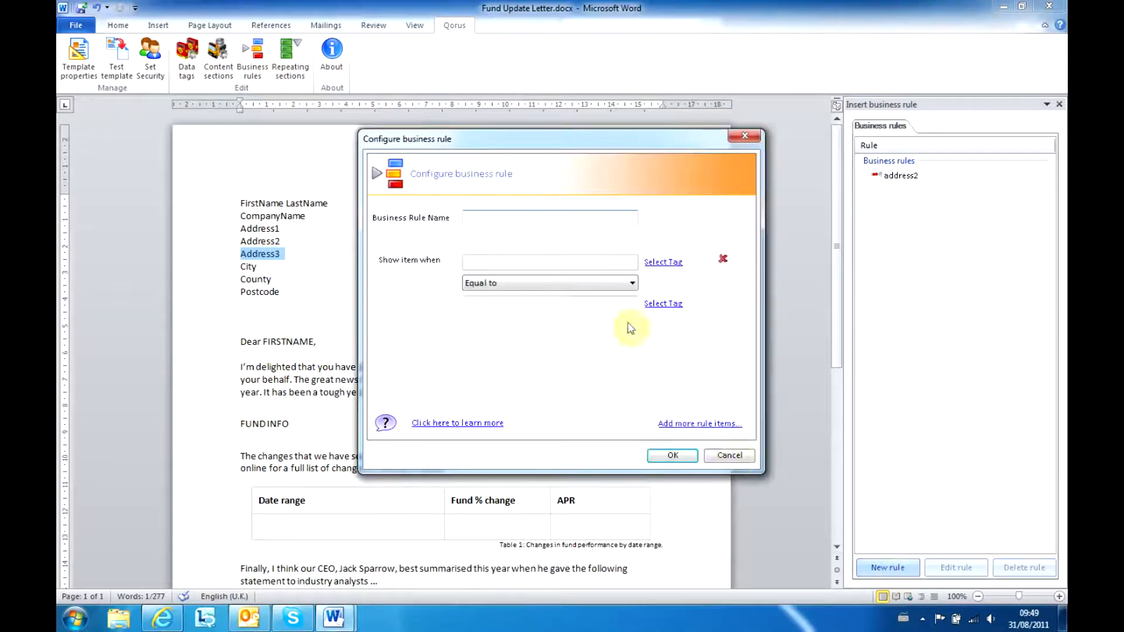
pyautogui.write('address3')
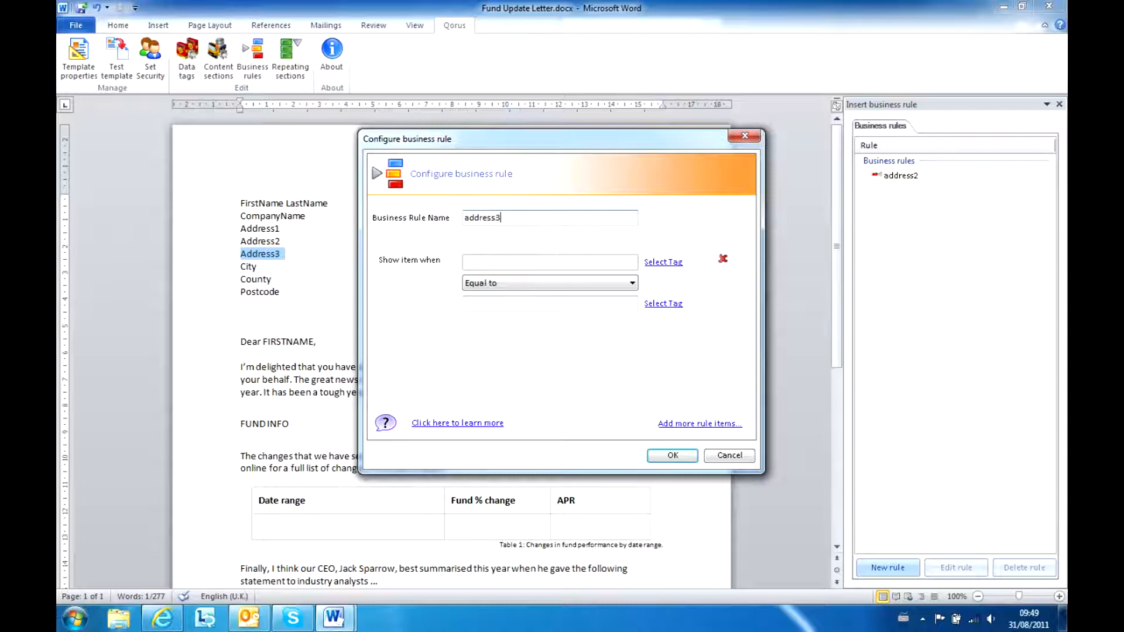
pyautogui.click(663, 261)
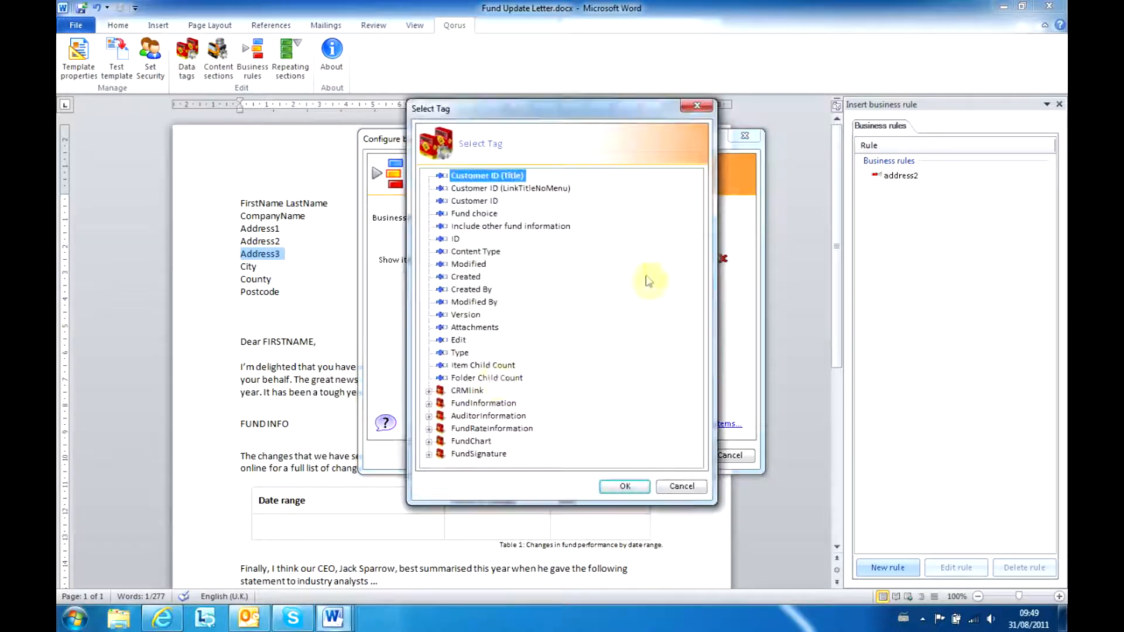
pyautogui.click(428, 391)
pyautogui.click(481, 352)
pyautogui.click(608, 486)
pyautogui.click(521, 283)
pyautogui.click(523, 308)
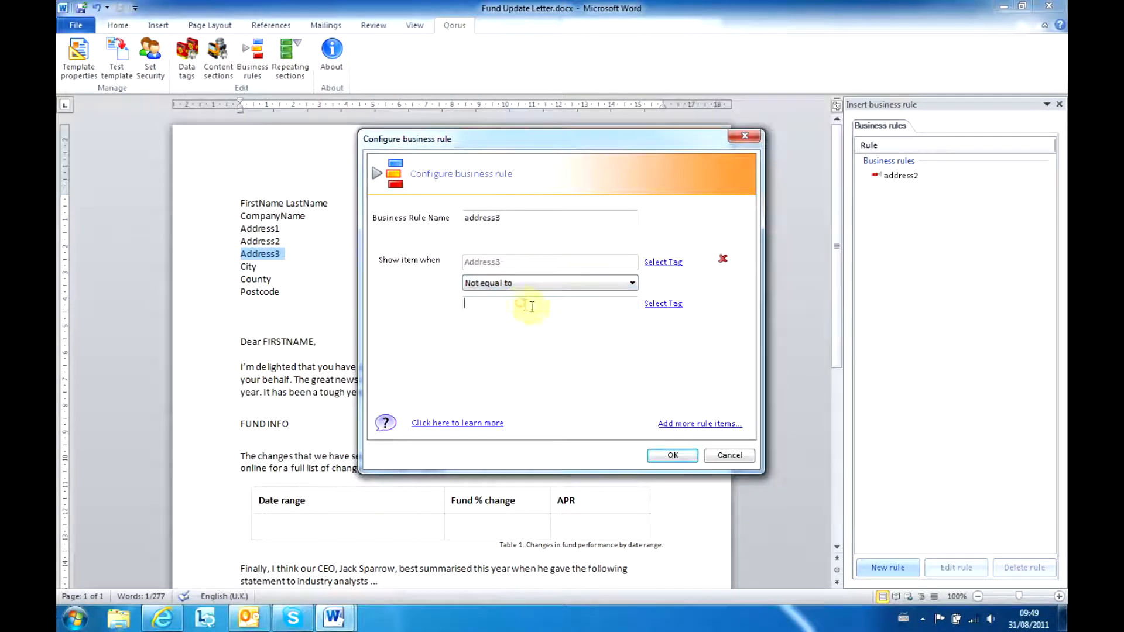
pyautogui.click(658, 455)
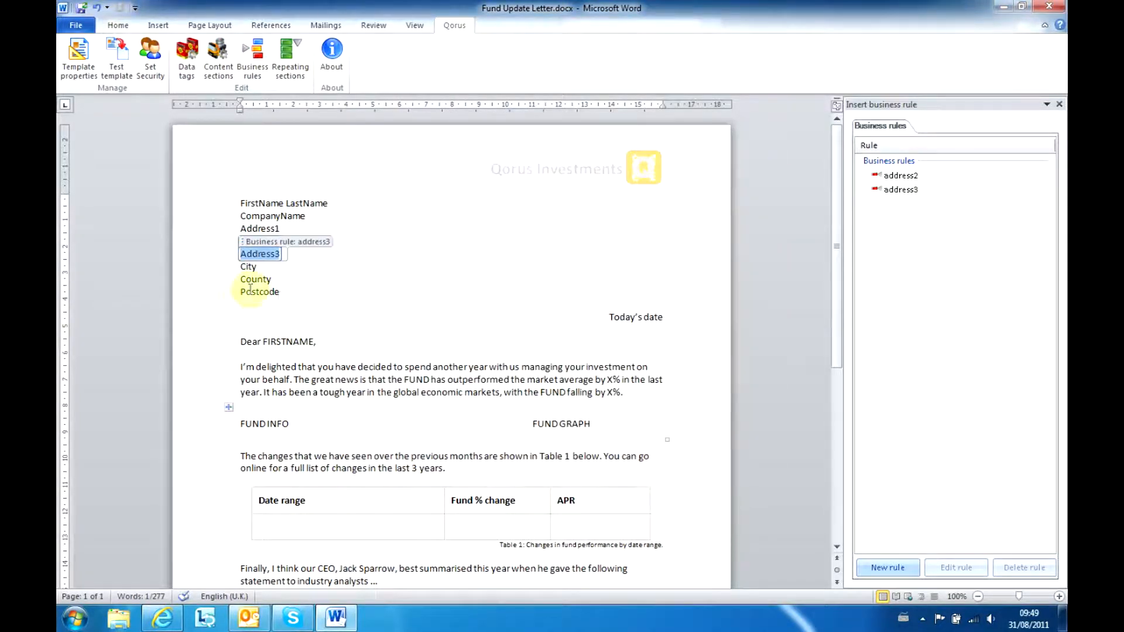
# Add a business rule named county to the County line that shows it when the CRMlink County tag is not equal to an empty value
pyautogui.click(210, 285)
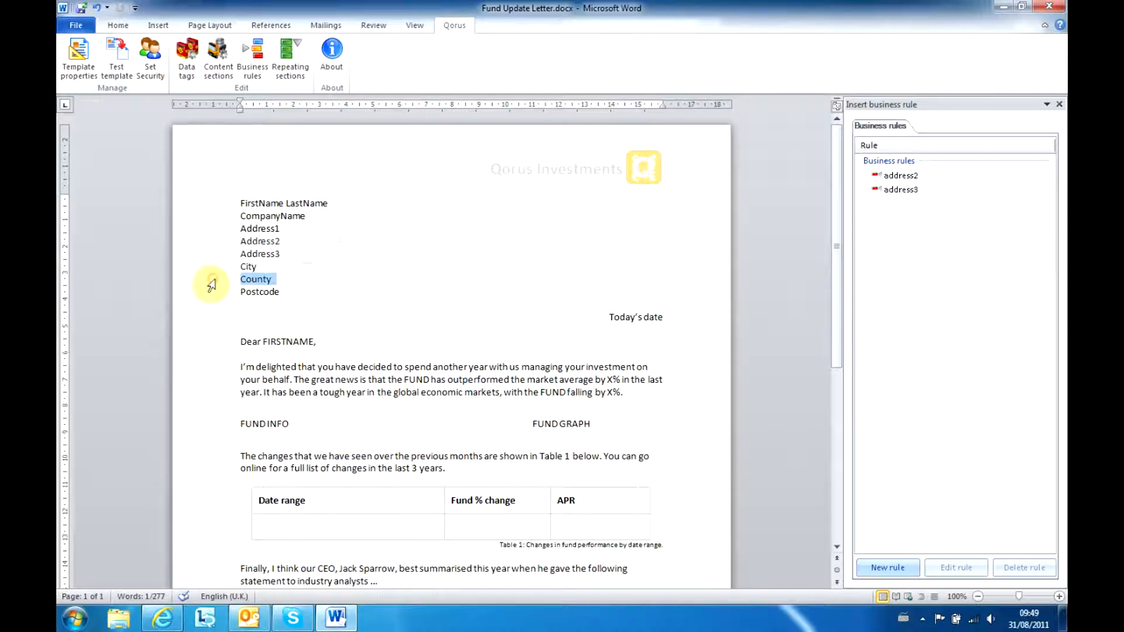
pyautogui.click(901, 566)
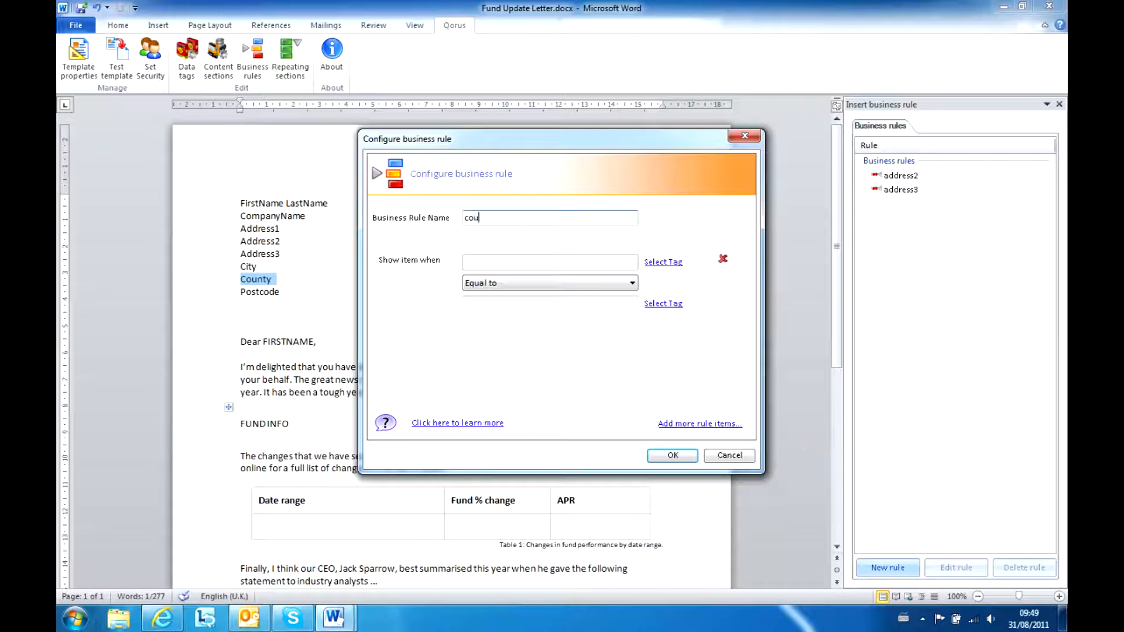
pyautogui.click(663, 261)
pyautogui.doubleClick(468, 389)
pyautogui.click(480, 402)
pyautogui.click(478, 377)
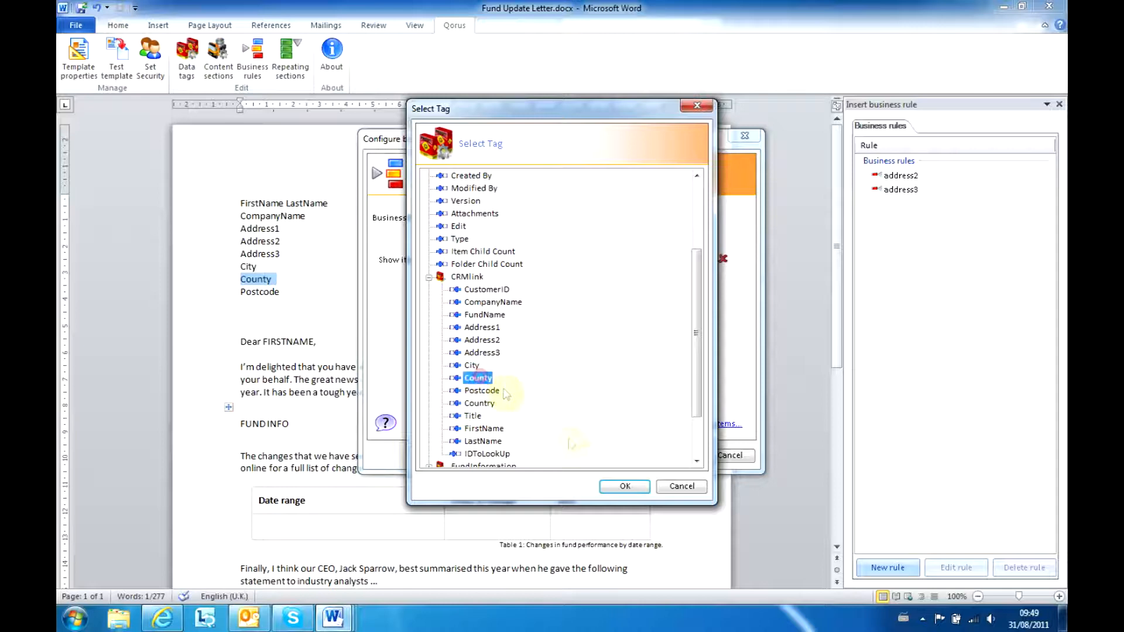
pyautogui.click(622, 485)
pyautogui.click(521, 287)
pyautogui.click(521, 311)
pyautogui.click(667, 455)
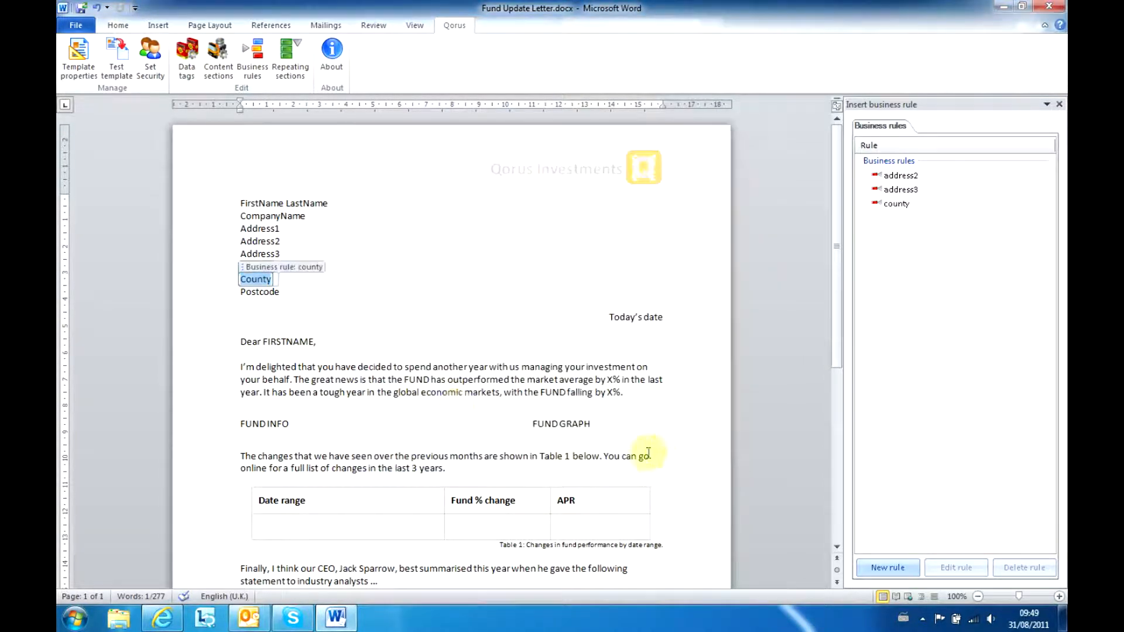
# Replace the "Today's date" placeholder with an automatically updating date in the "Wednesday, 31 August 2011" format
pyautogui.click(252, 307)
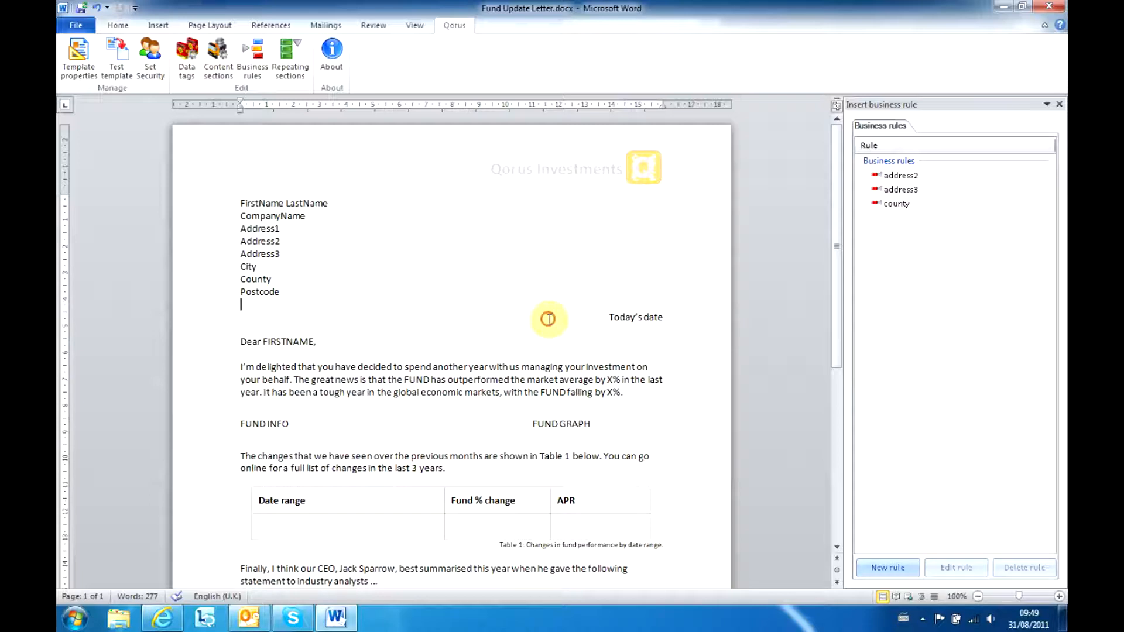
pyautogui.moveTo(670, 317); pyautogui.dragTo(564, 317)
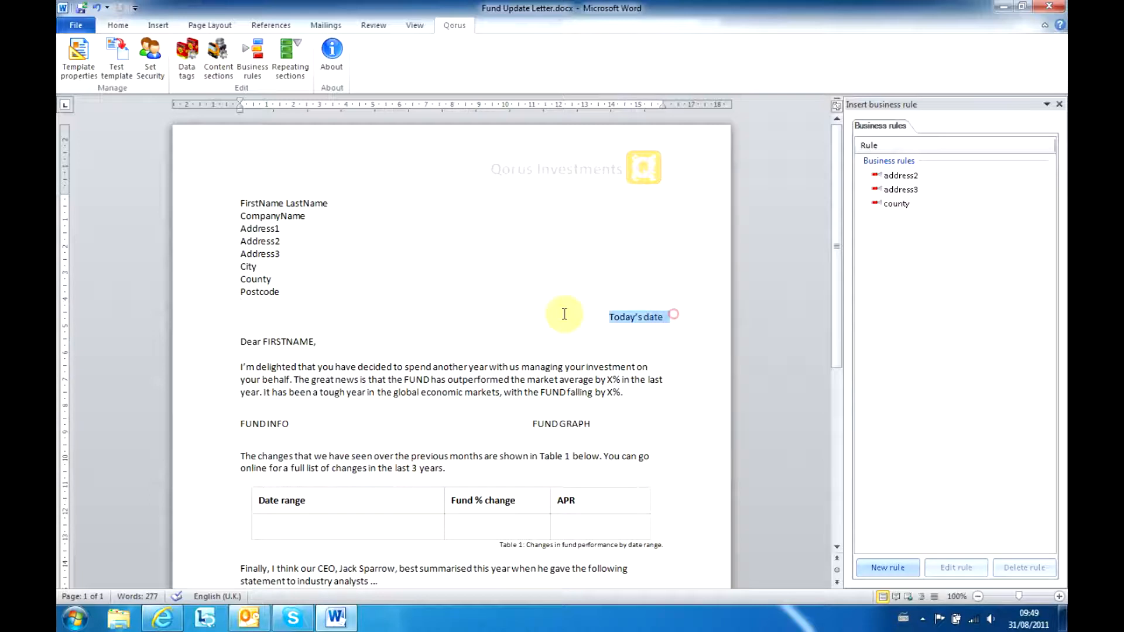
pyautogui.click(113, 25)
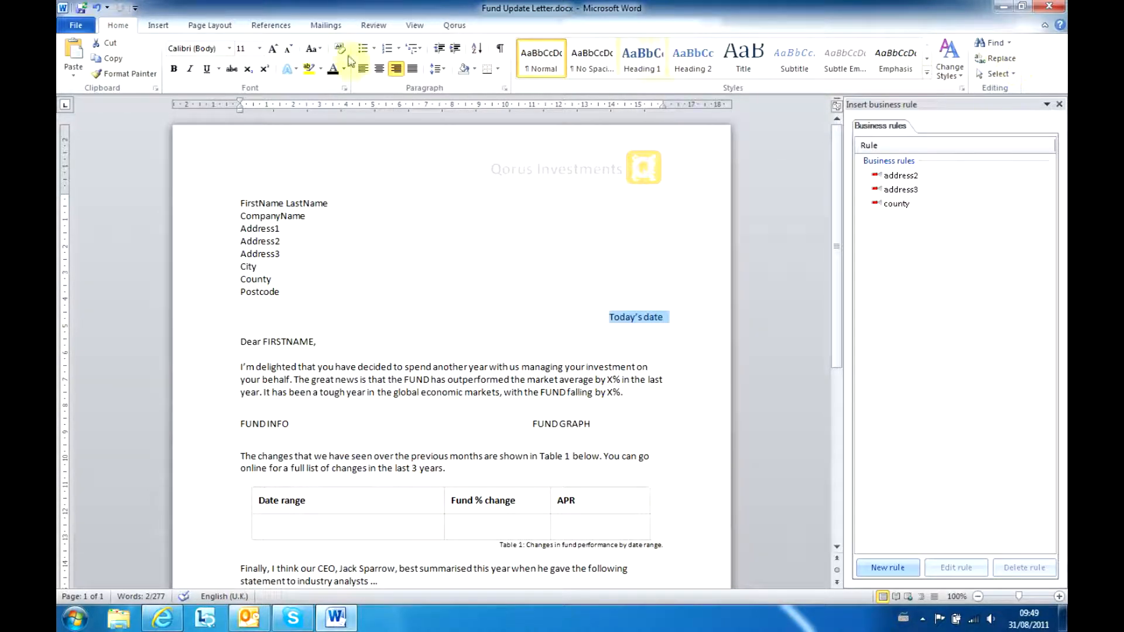
pyautogui.click(155, 25)
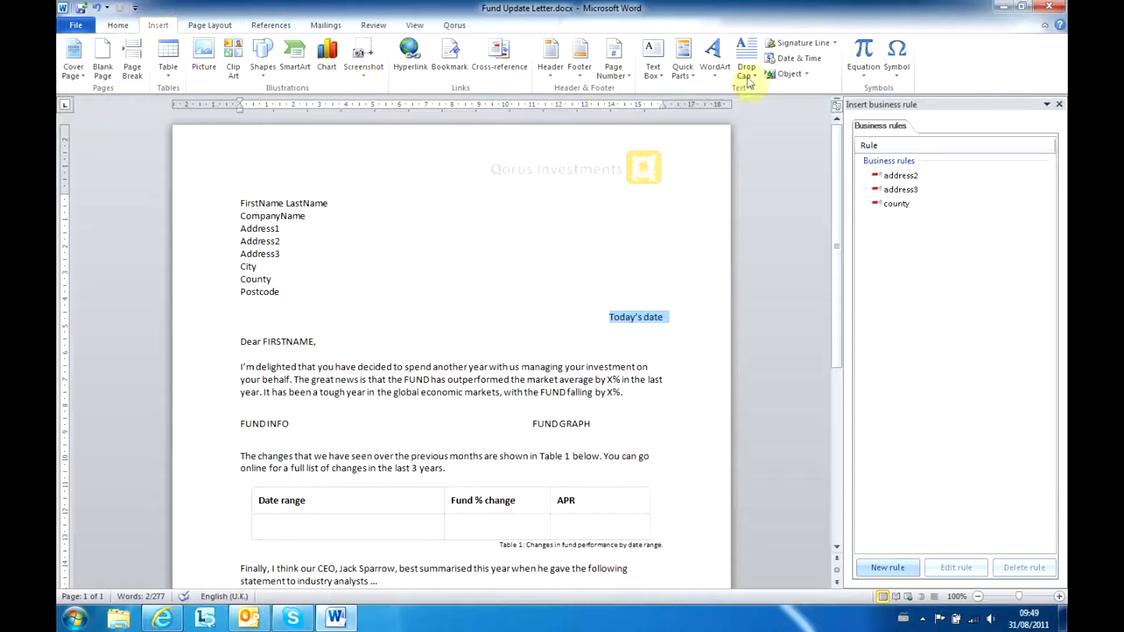
pyautogui.click(799, 60)
pyautogui.click(520, 219)
pyautogui.click(641, 383)
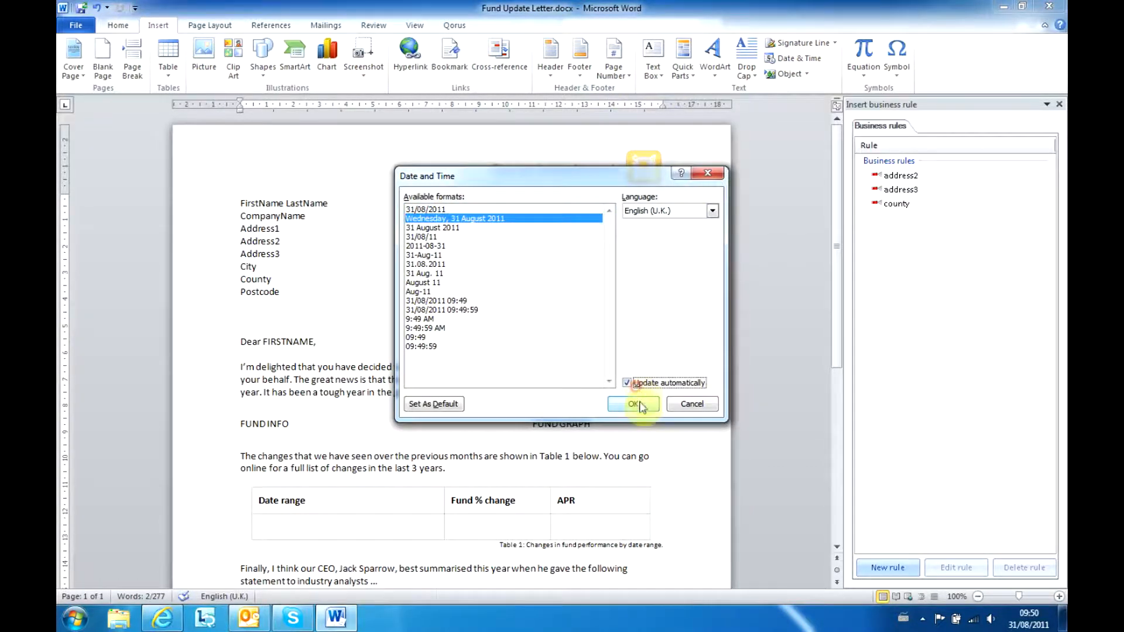
pyautogui.click(640, 402)
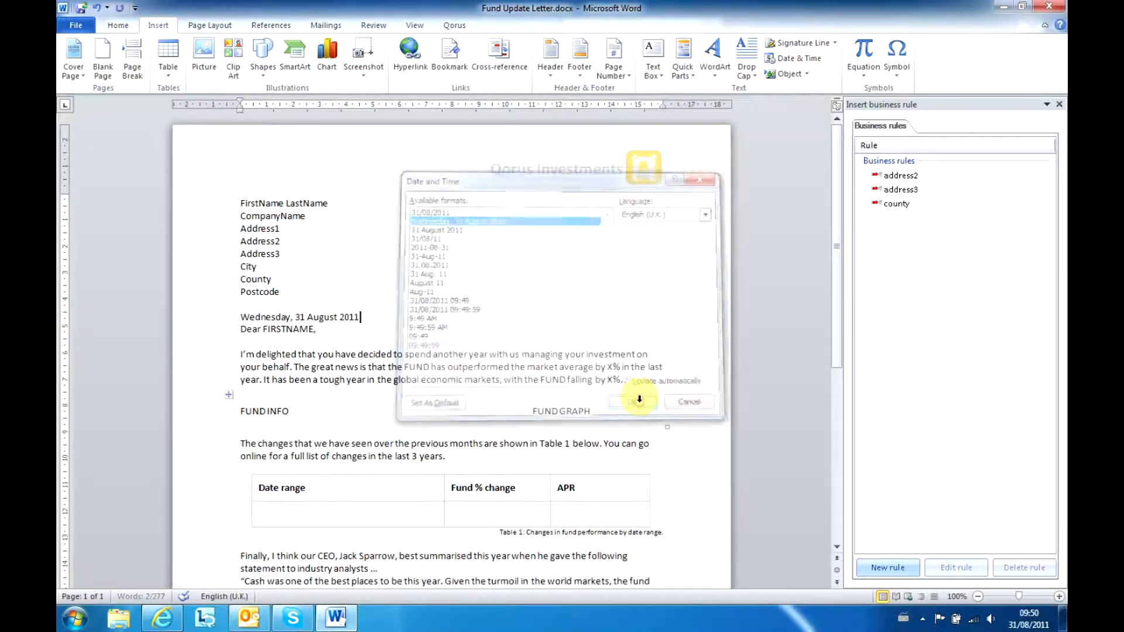
# Right-align the inserted date line above the greeting
pyautogui.click(217, 319)
pyautogui.click(118, 25)
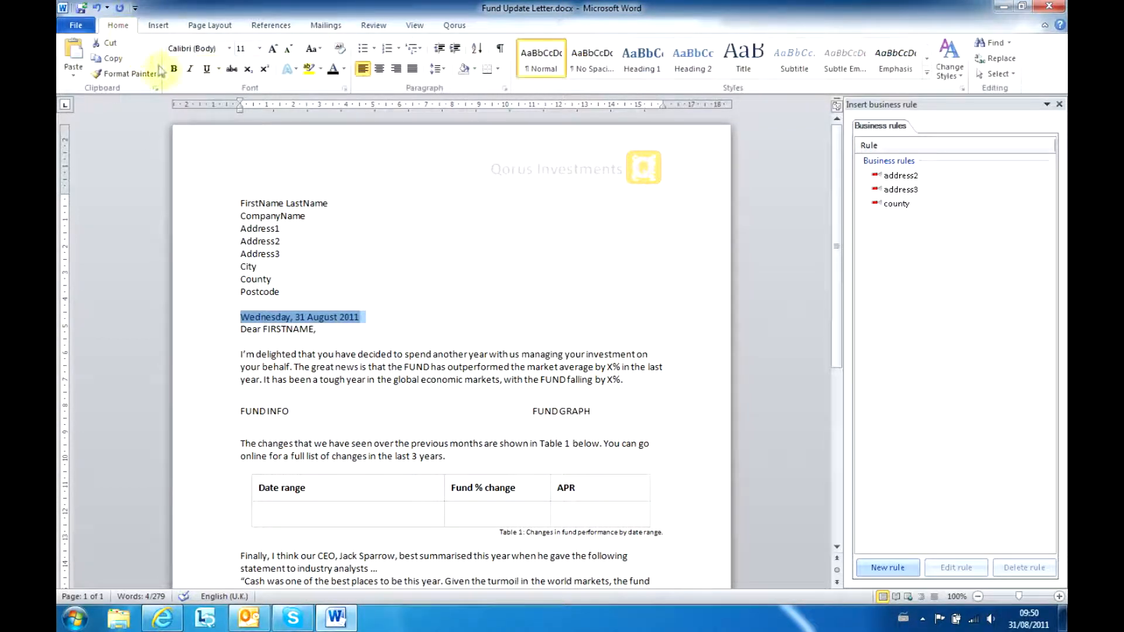
pyautogui.click(396, 68)
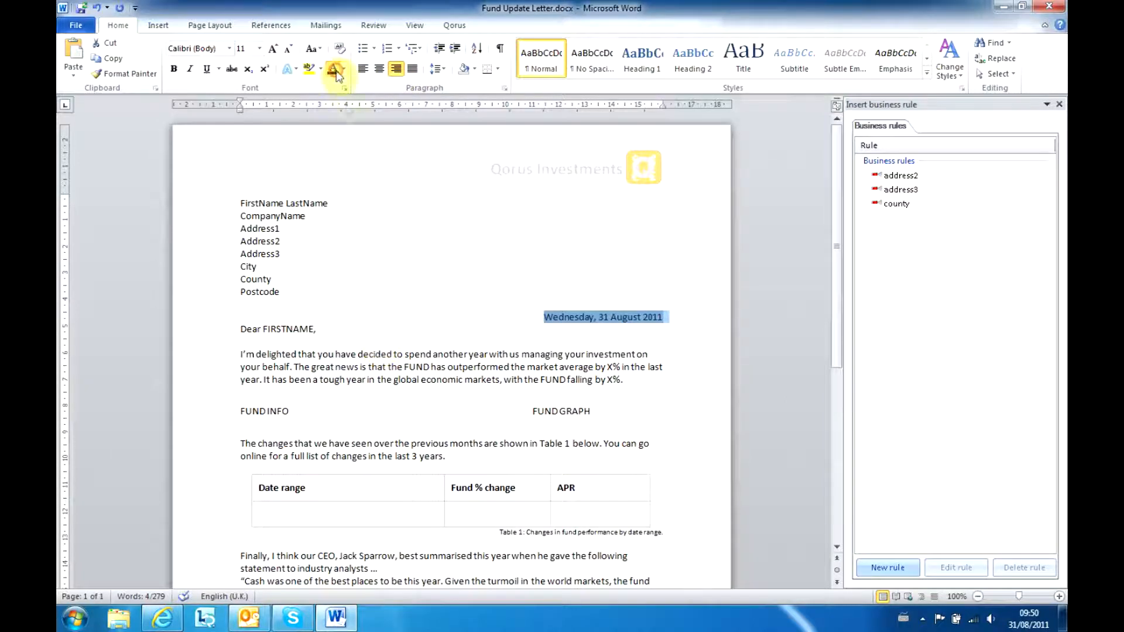
pyautogui.click(384, 337)
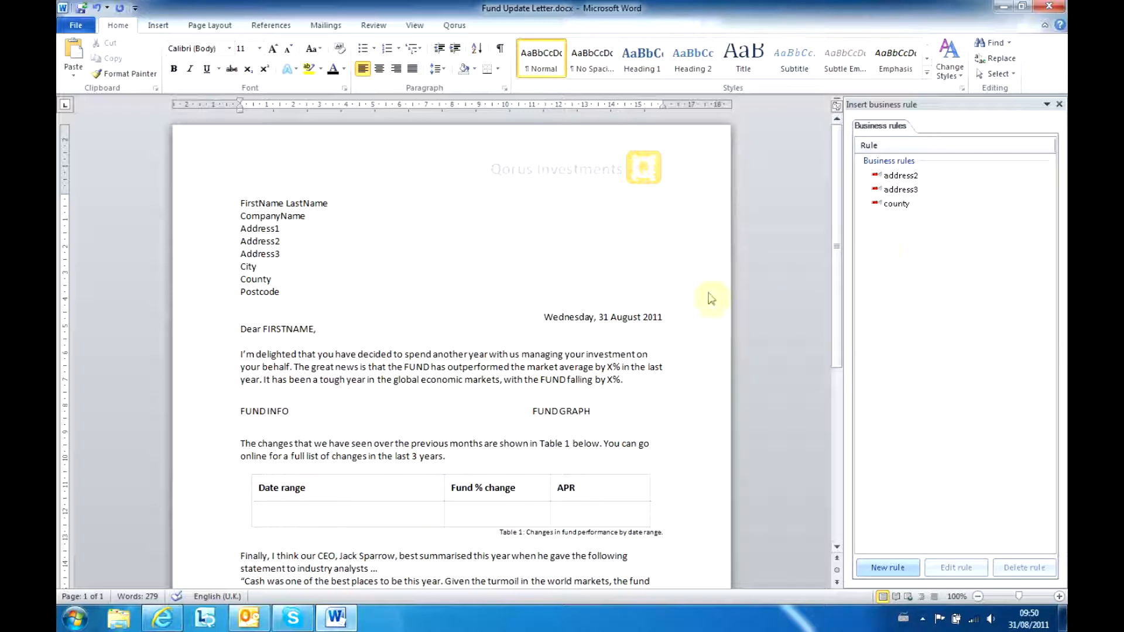
# Replace the FIRSTNAME placeholder in the "Dear" greeting with the CRMlink FirstName data tag
pyautogui.click(454, 26)
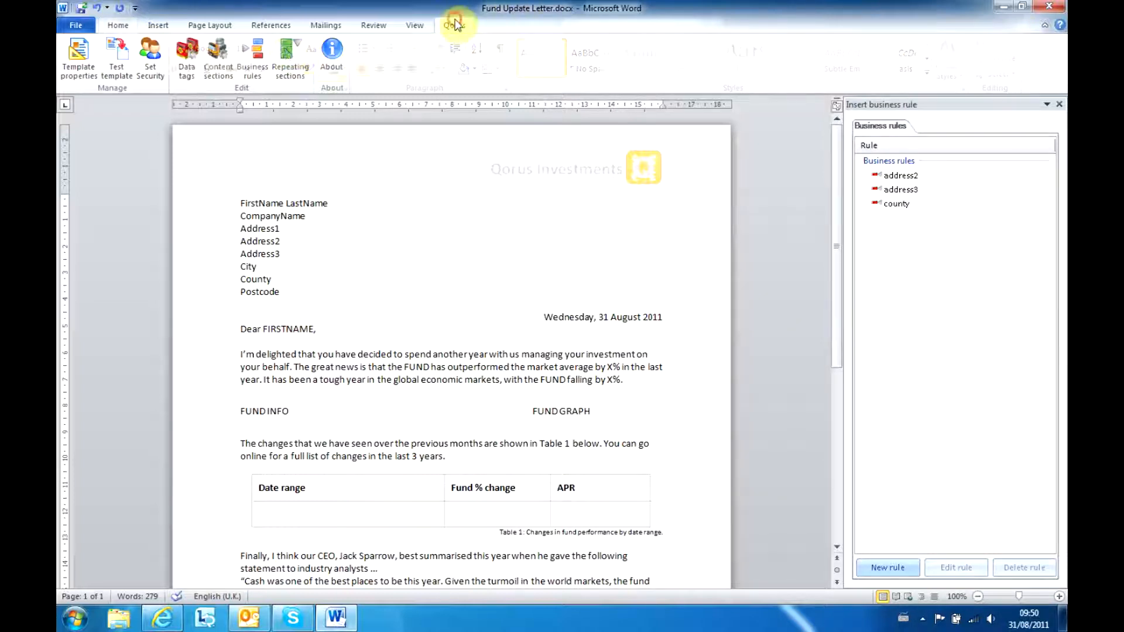
pyautogui.click(188, 55)
pyautogui.click(866, 390)
pyautogui.moveTo(909, 518); pyautogui.dragTo(293, 330)
pyautogui.tripleClick(294, 330)
pyautogui.doubleClick(295, 332)
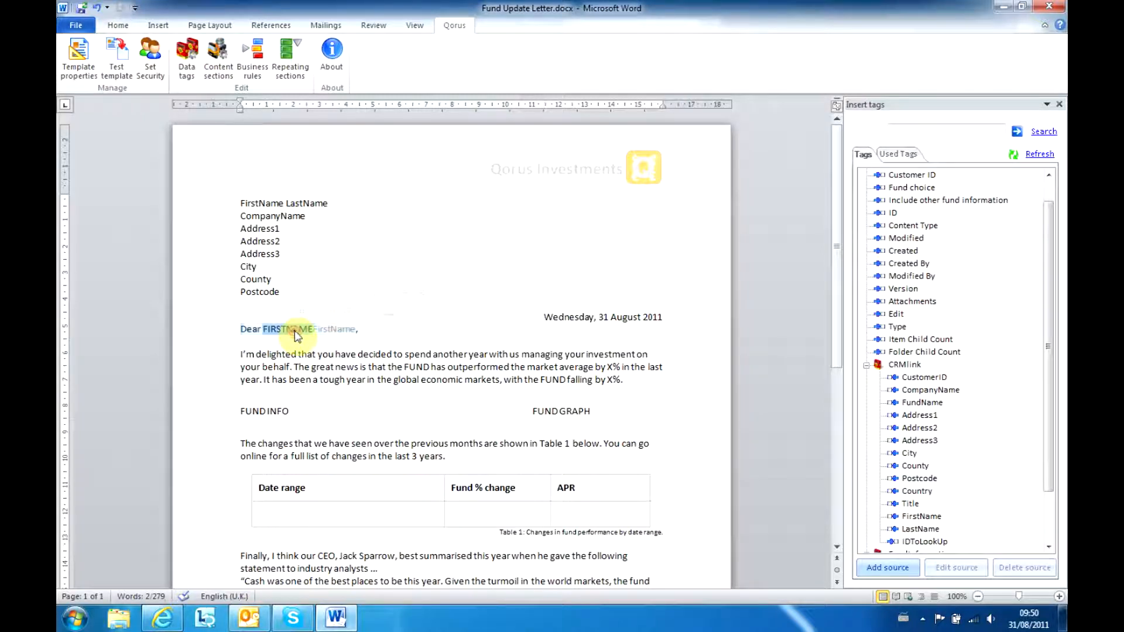
pyautogui.press('Delete')
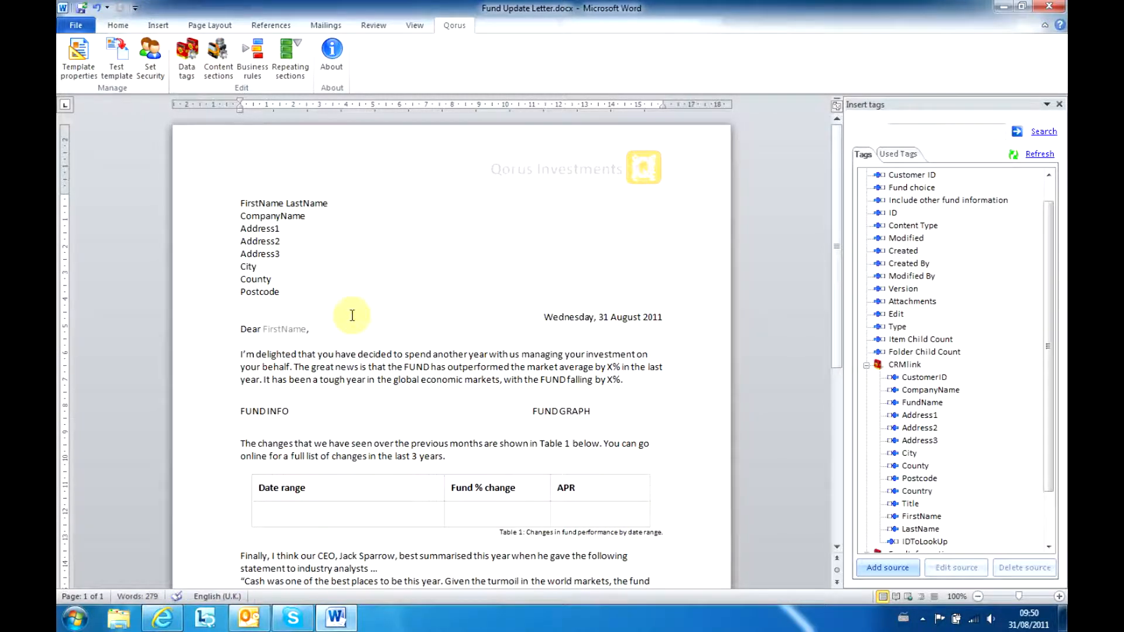
# Set the font colour of the whole greeting line to black
pyautogui.click(211, 338)
pyautogui.click(117, 25)
pyautogui.click(332, 69)
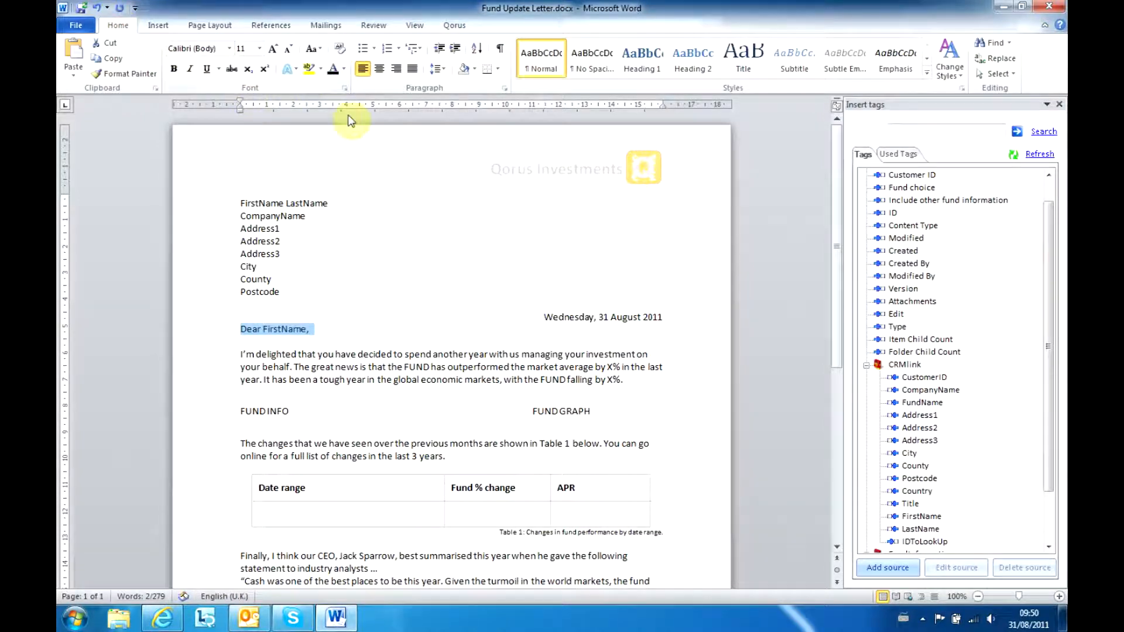
pyautogui.click(378, 379)
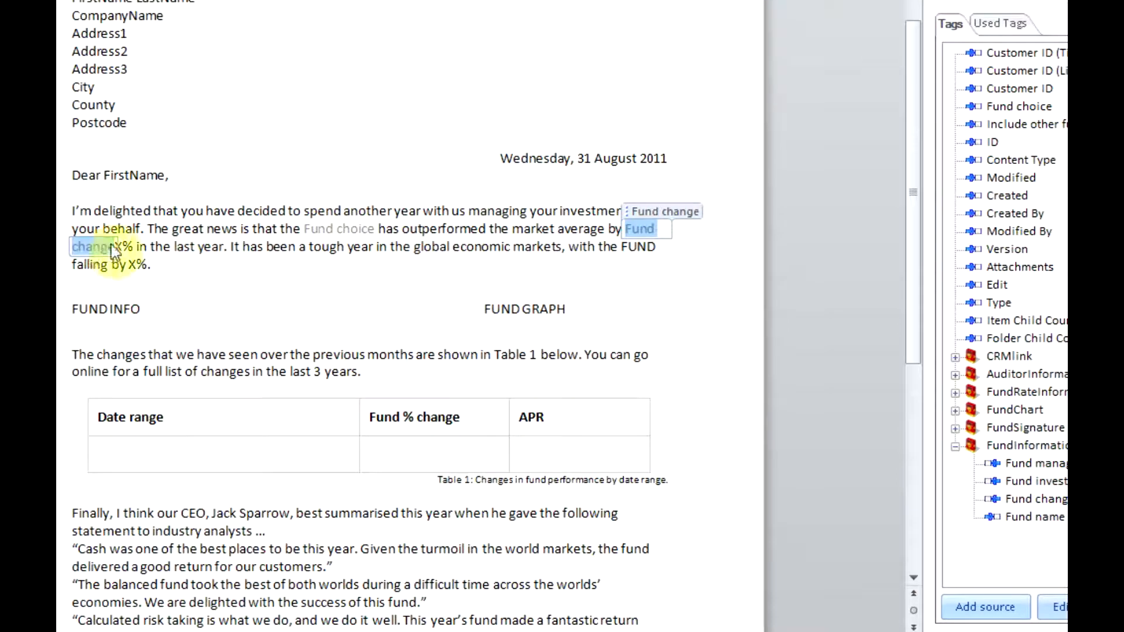
# Delete the leftover X after the first Fund change tag and replace FUND in the "tough year" sentence with the Fund choice tag
pyautogui.click(115, 251)
pyautogui.press('Delete')
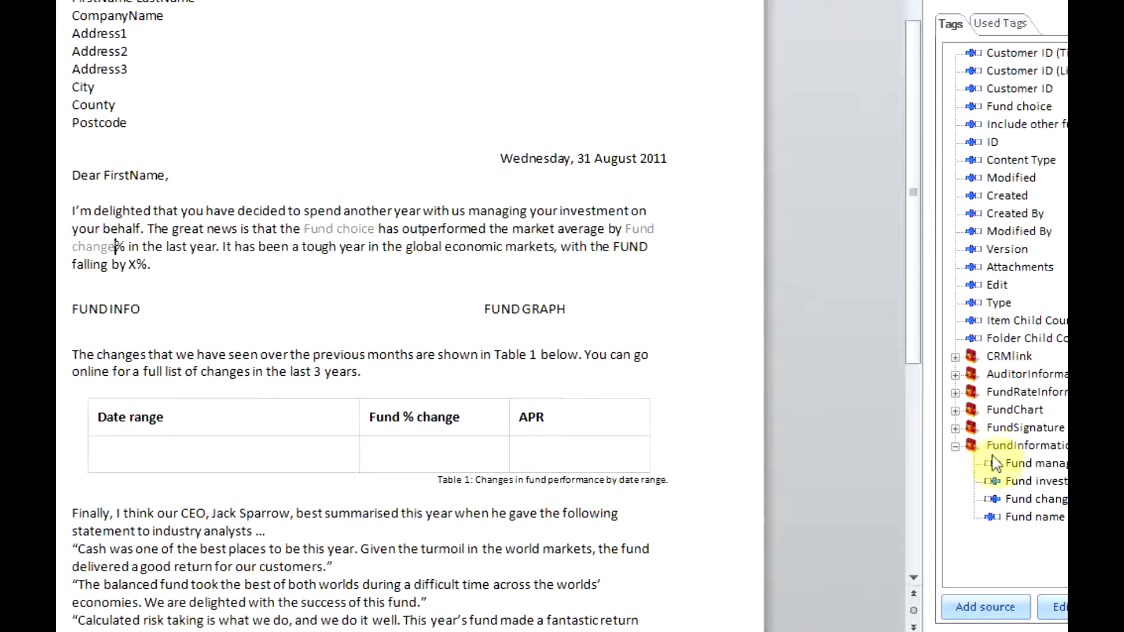
pyautogui.moveTo(1018, 106); pyautogui.dragTo(613, 248)
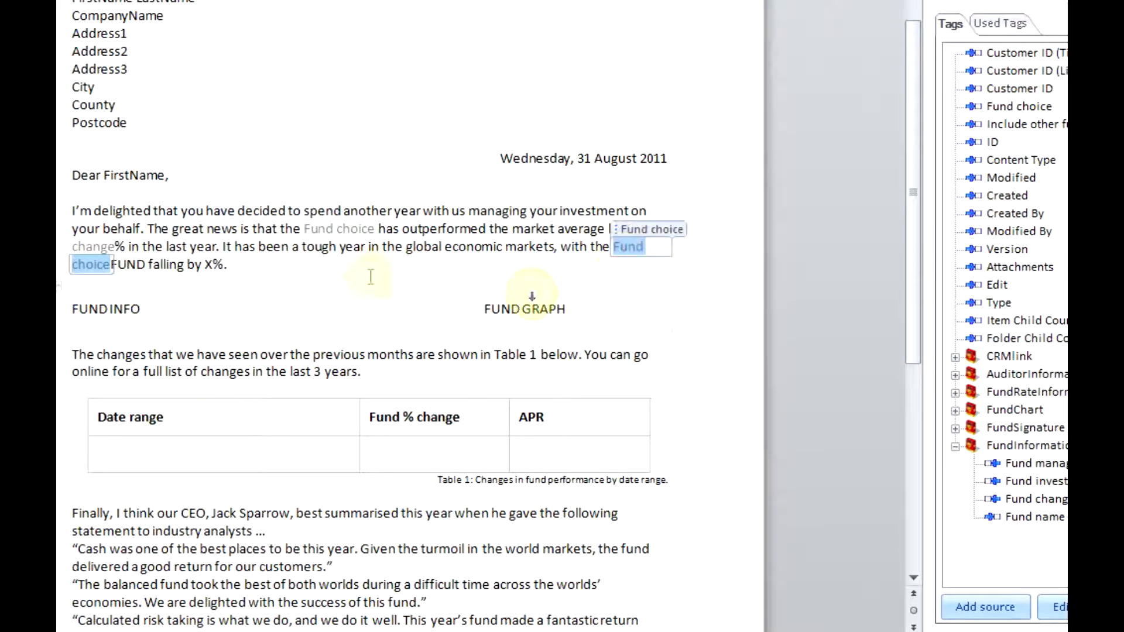
pyautogui.doubleClick(132, 266)
pyautogui.press('Delete')
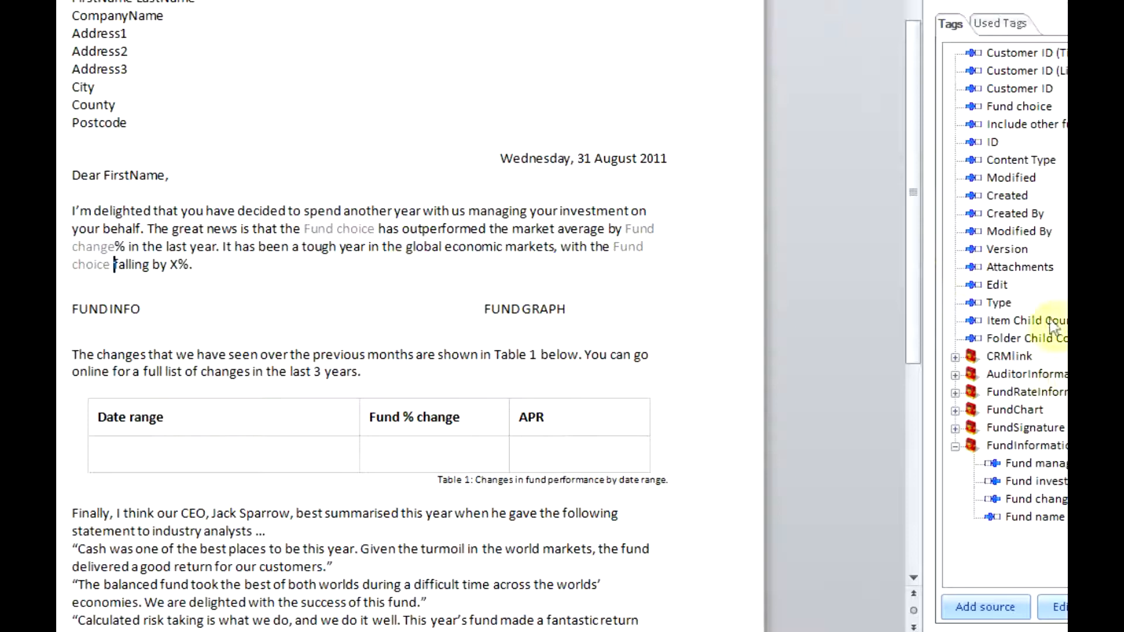
# Replace the X before the last % sign with the FundInformation Fund change tag and set the opening paragraph's tag text to black
pyautogui.moveTo(1040, 506); pyautogui.dragTo(176, 266)
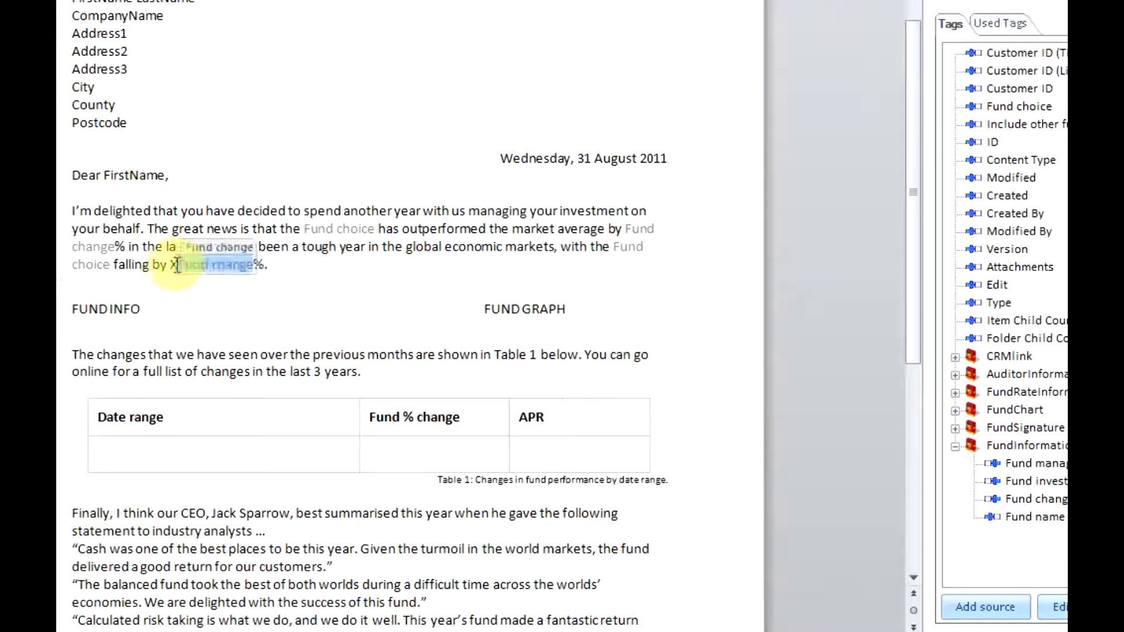
pyautogui.click(178, 267)
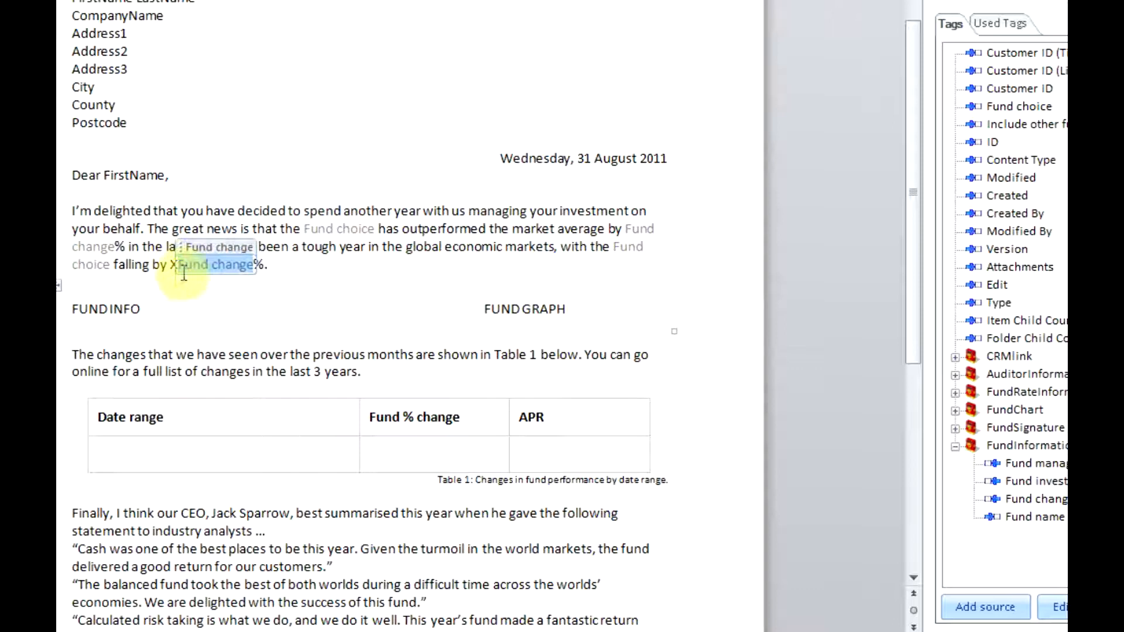
pyautogui.click(173, 266)
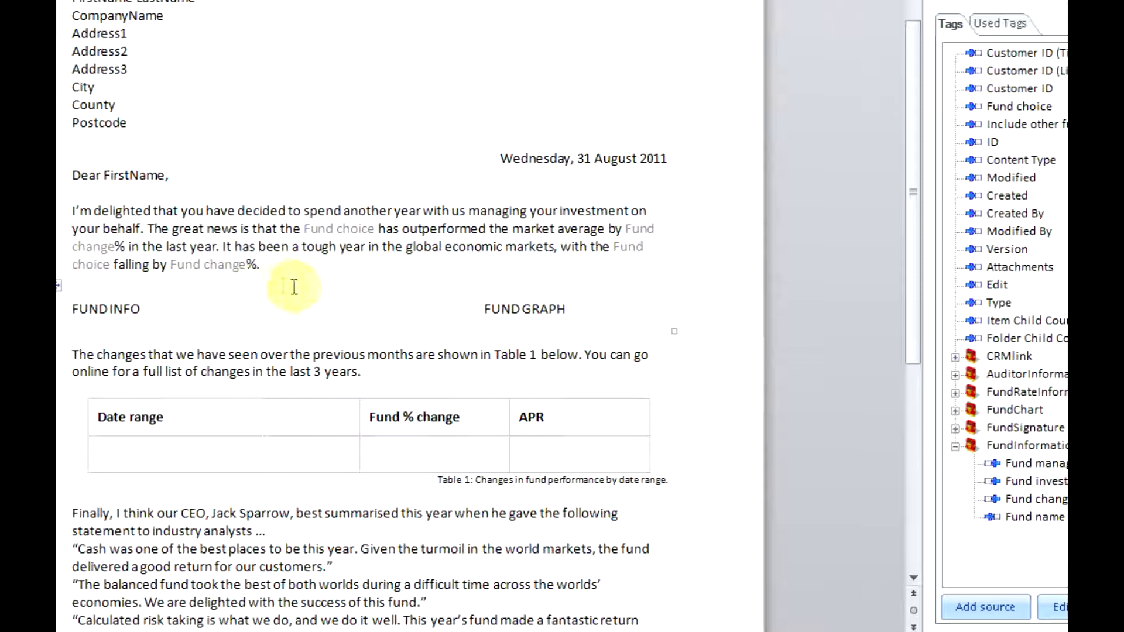
pyautogui.moveTo(270, 266); pyautogui.dragTo(71, 228)
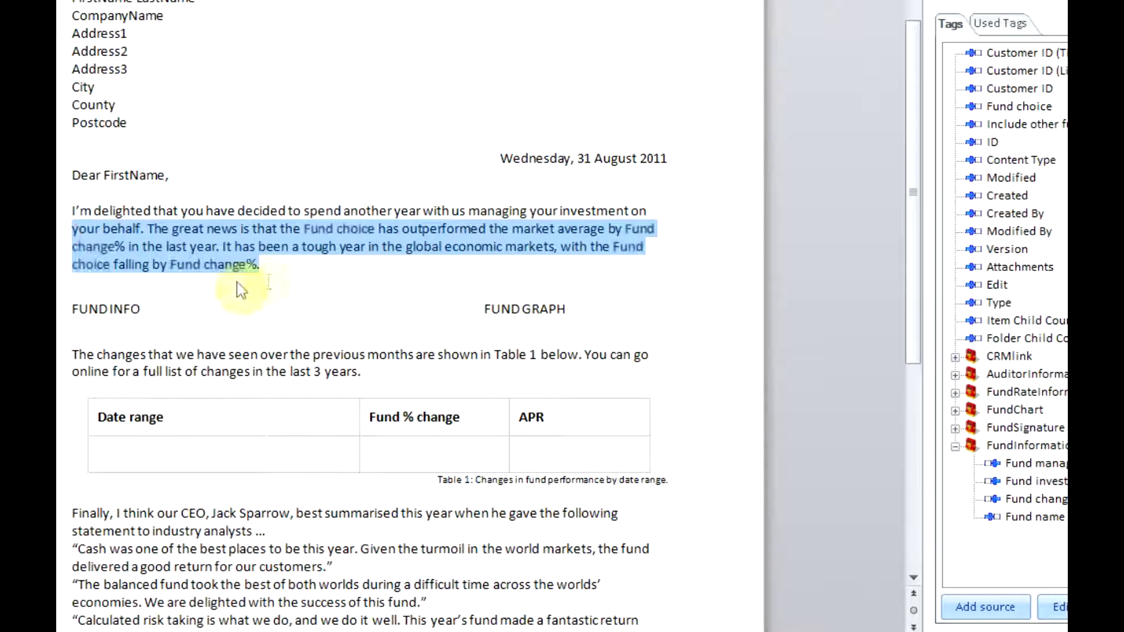
pyautogui.click(286, 261)
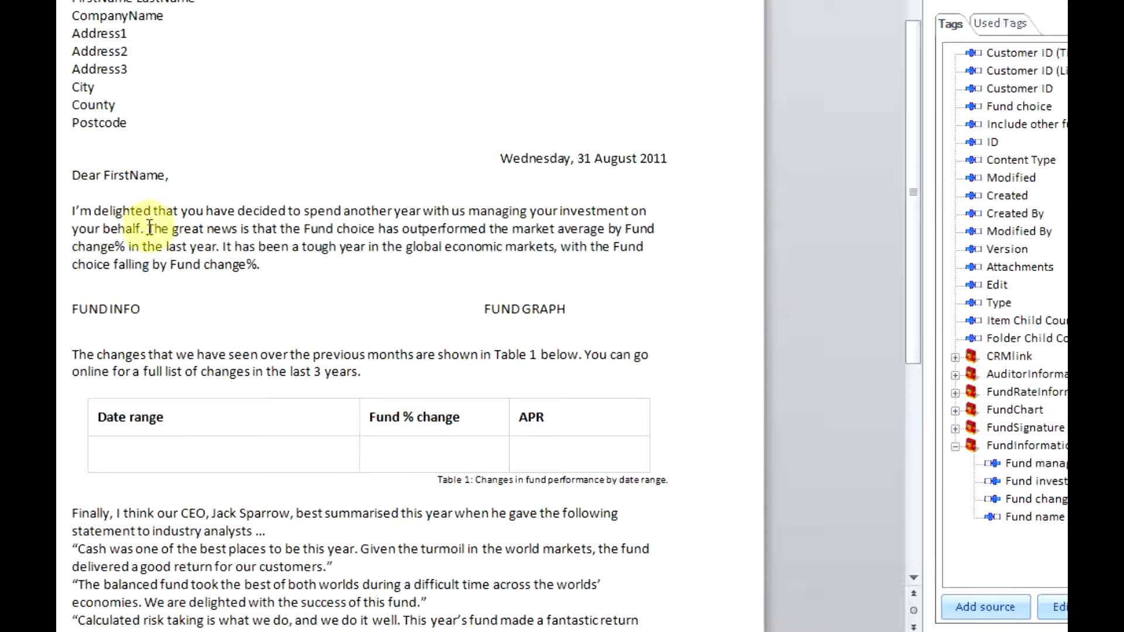
# Start a business rule named firstParaGood on the "The great news is" sentence, using the FundInformation Fund change tag
pyautogui.keyDown('ctrl'); pyautogui.click(206, 237); pyautogui.keyUp('ctrl')
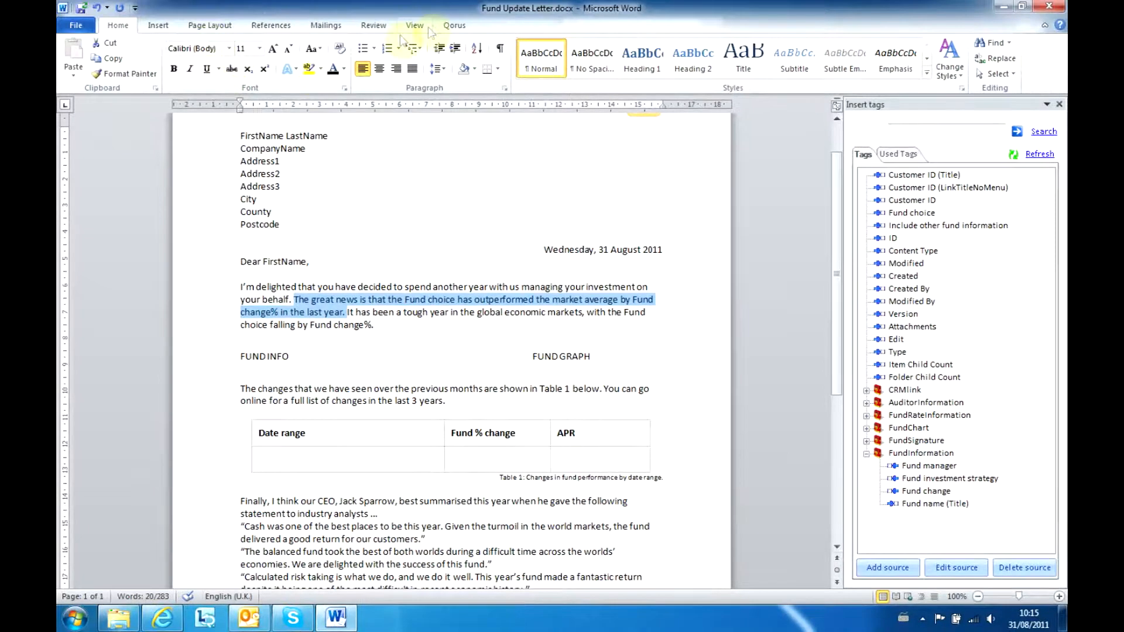
pyautogui.click(454, 25)
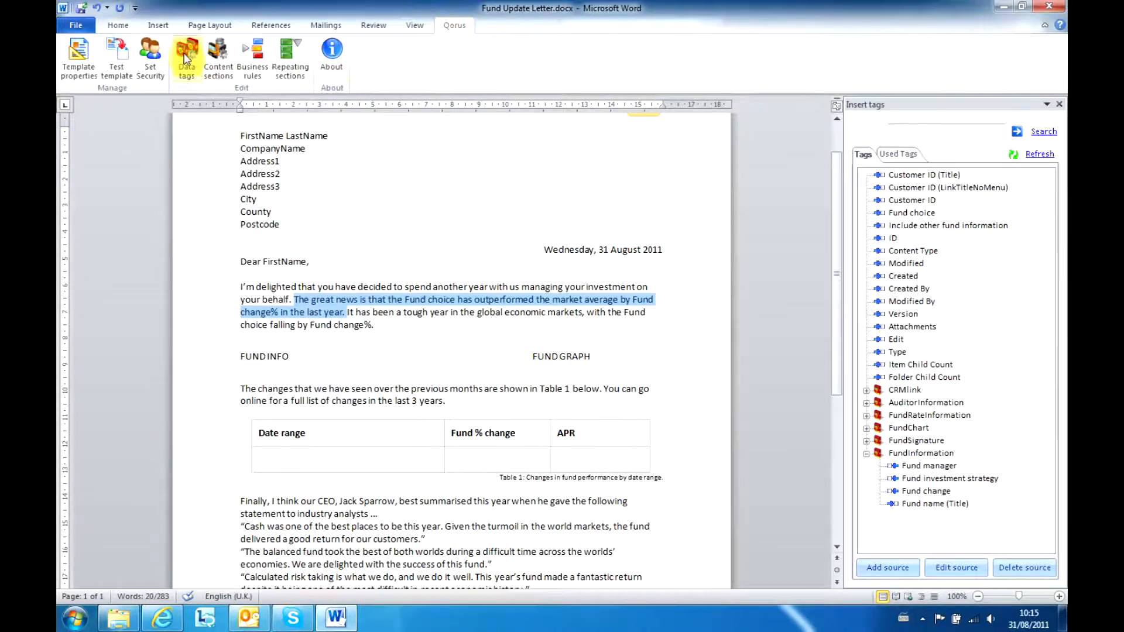
pyautogui.click(246, 51)
pyautogui.click(887, 567)
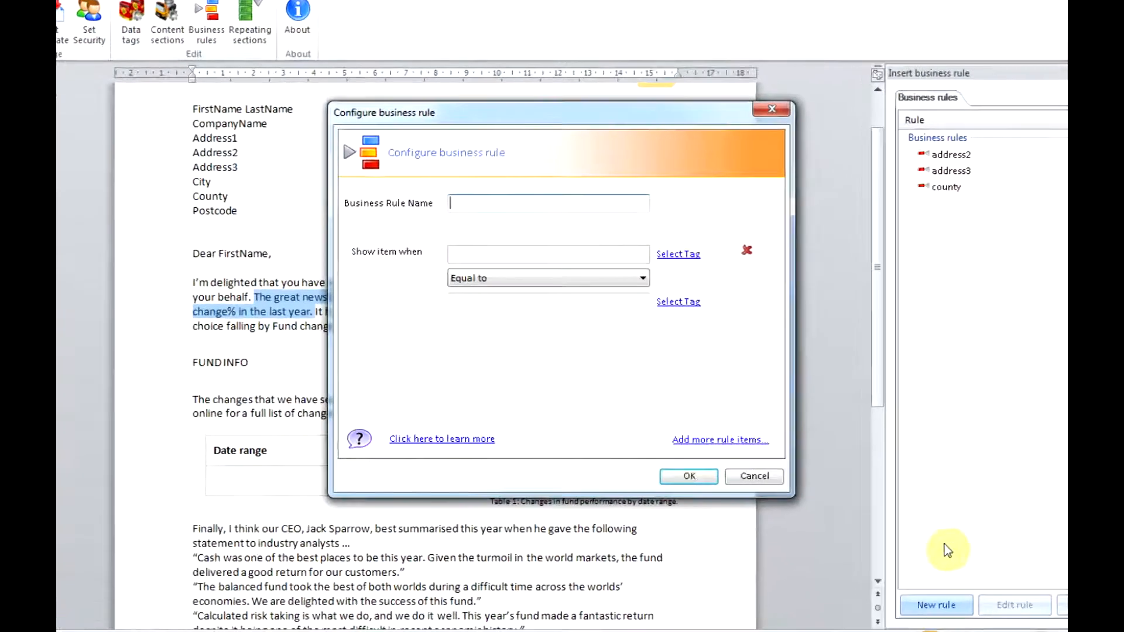
pyautogui.write('firstParaGood')
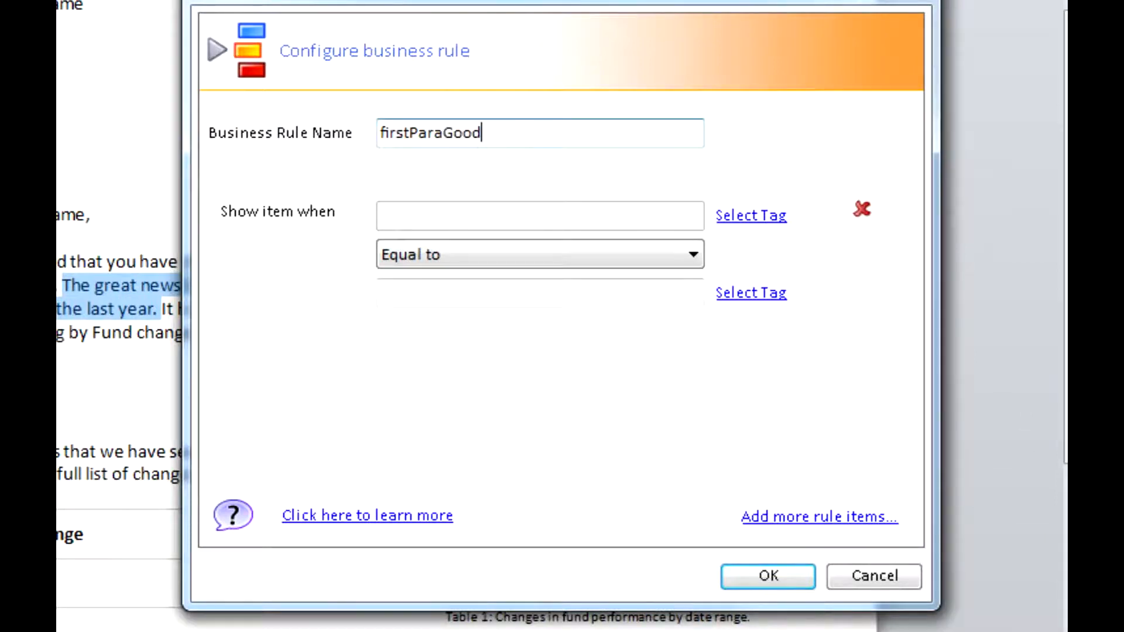
pyautogui.click(764, 216)
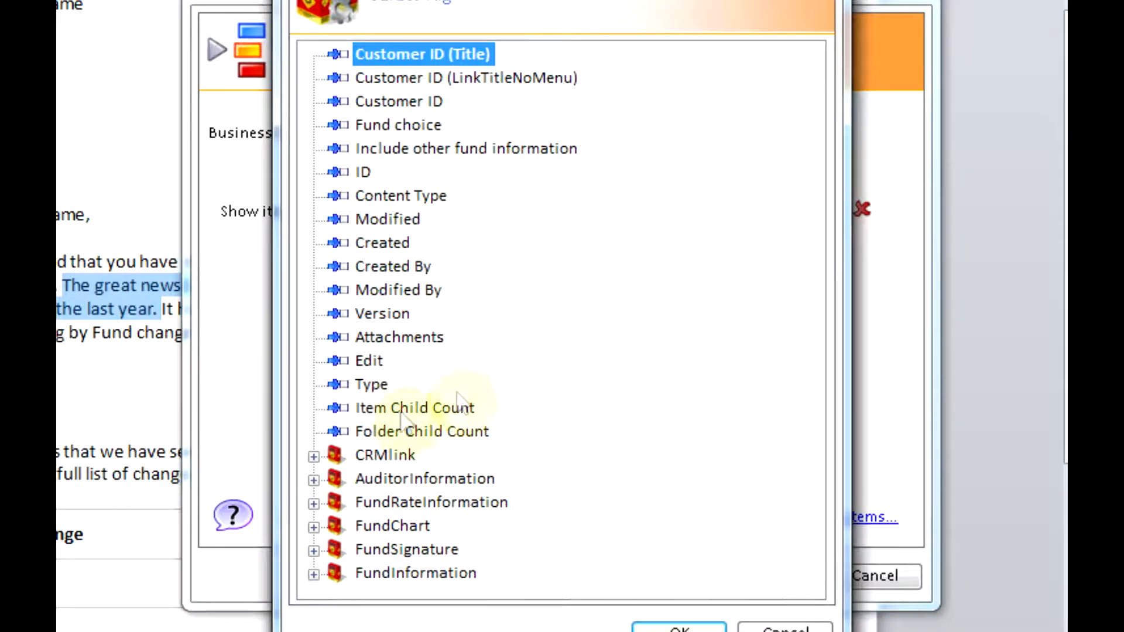
pyautogui.click(314, 574)
pyautogui.click(420, 553)
pyautogui.click(679, 628)
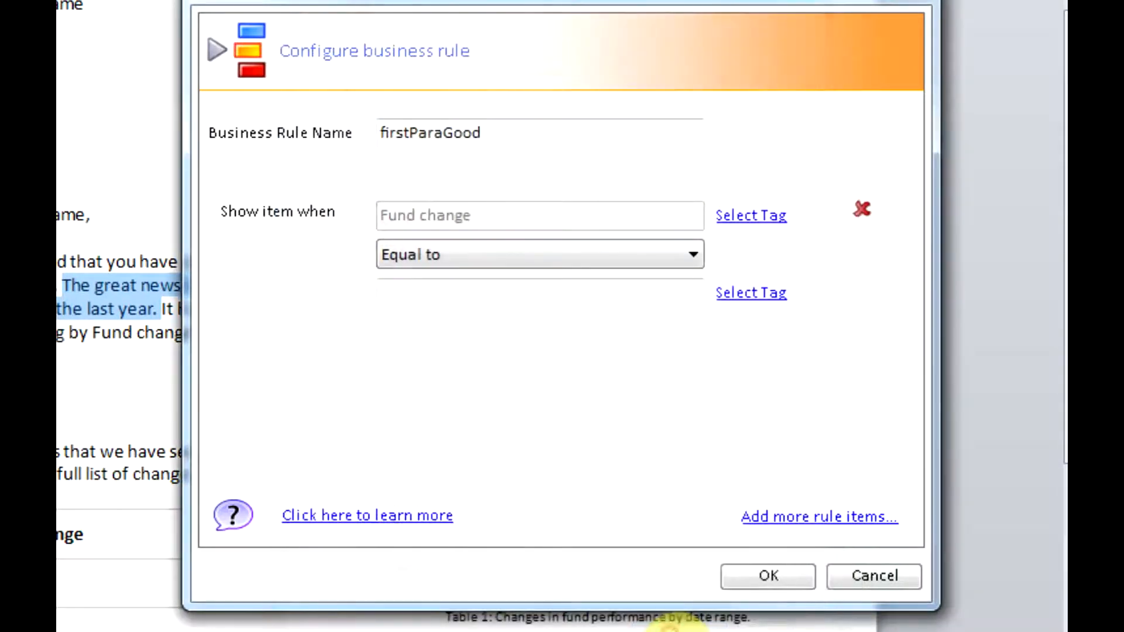
# Set the firstParaGood rule to show the item when Fund change is greater than 0, and save it
pyautogui.click(483, 257)
pyautogui.click(490, 320)
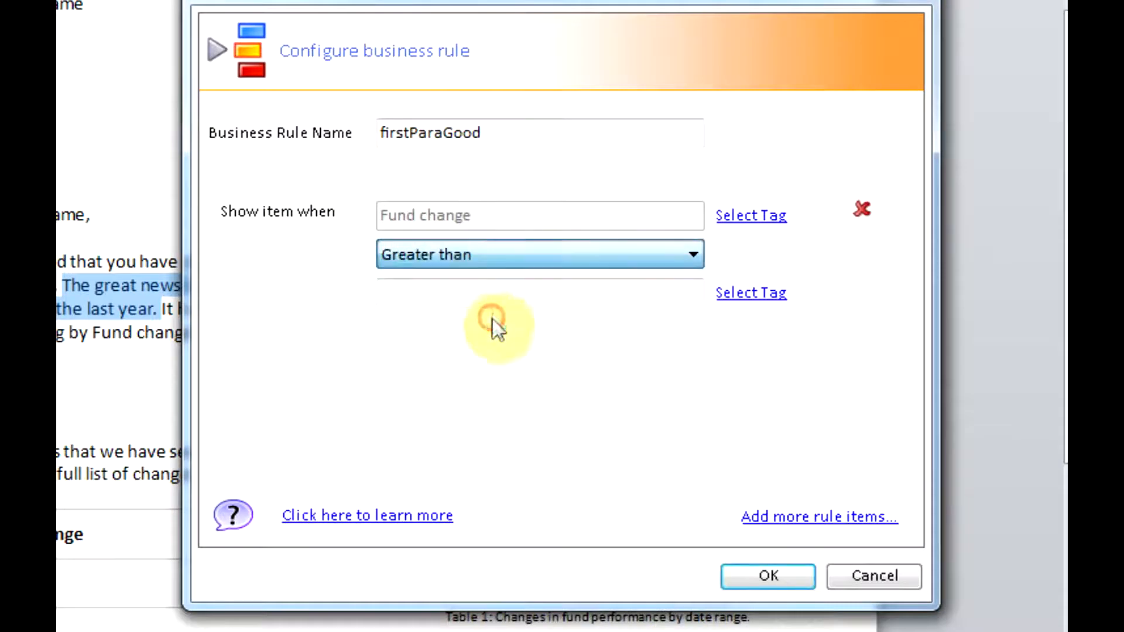
pyautogui.click(491, 293)
pyautogui.click(491, 263)
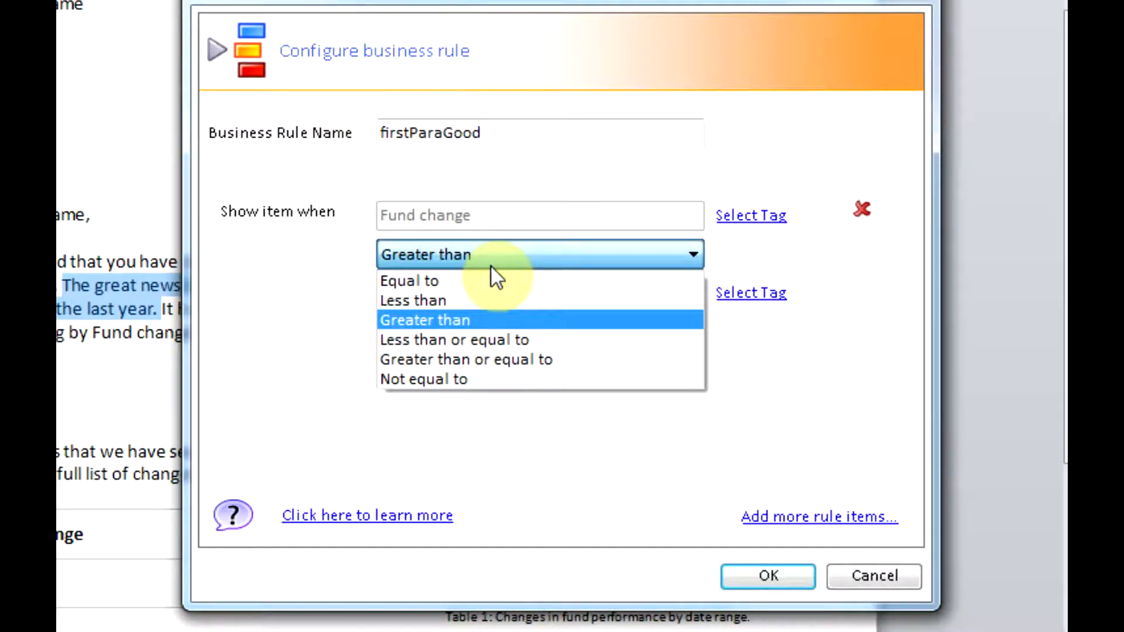
pyautogui.click(491, 263)
pyautogui.click(492, 287)
pyautogui.write('0')
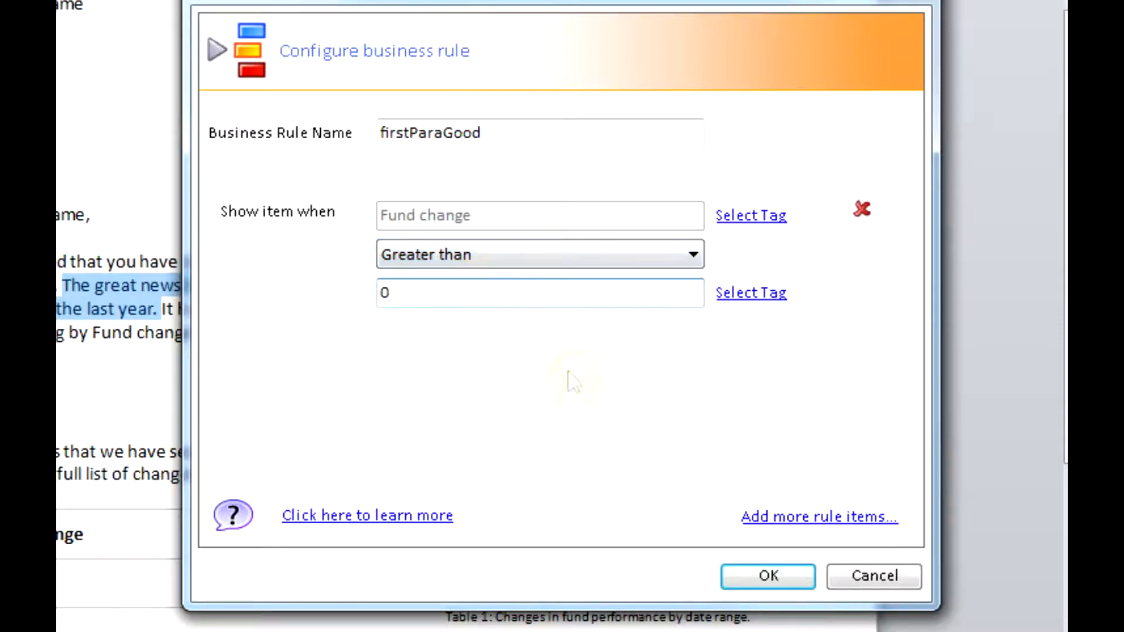
pyautogui.click(764, 574)
# Start a business rule named firstParaBad on the "It has been a tough year" sentence, using the FundInformation Fund change tag
pyautogui.moveTo(216, 331); pyautogui.dragTo(170, 313)
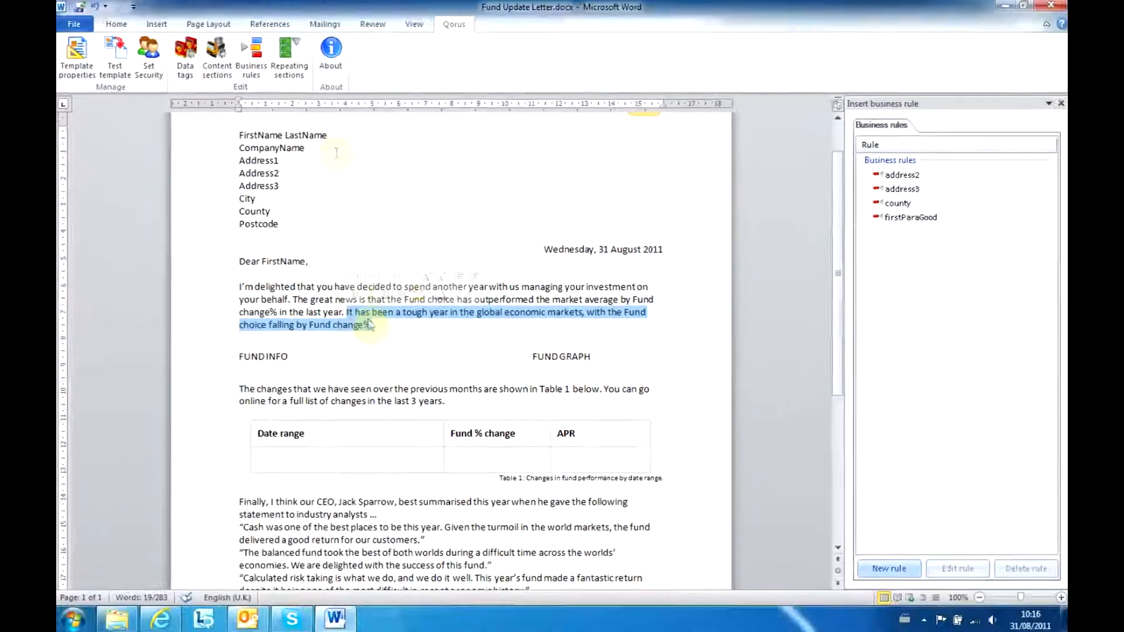
pyautogui.click(888, 567)
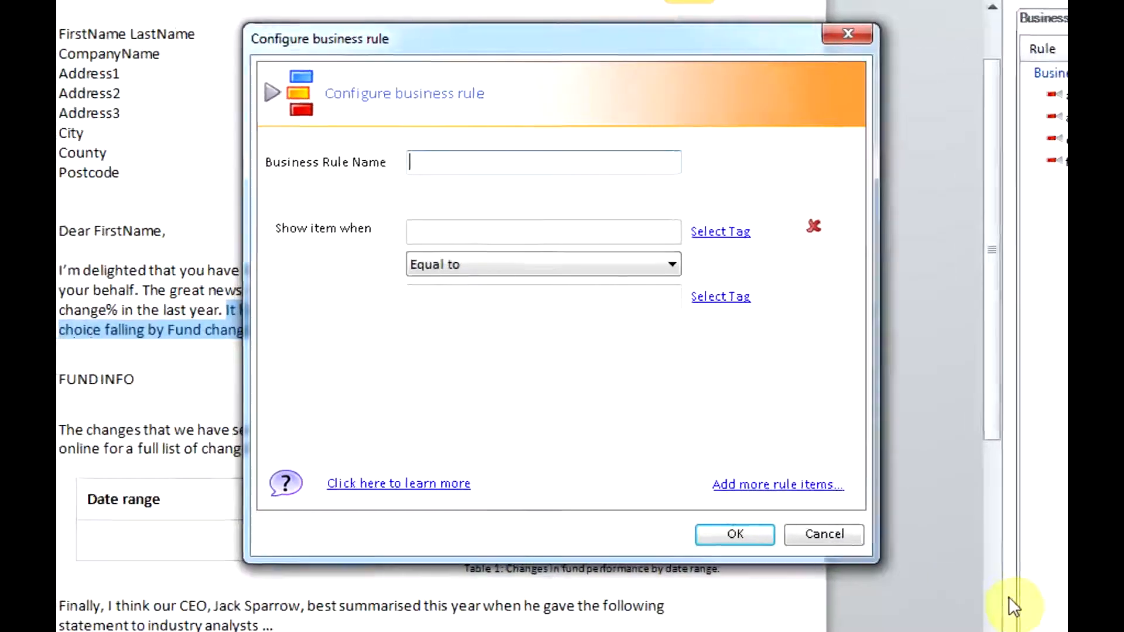
pyautogui.write('firstParaBad')
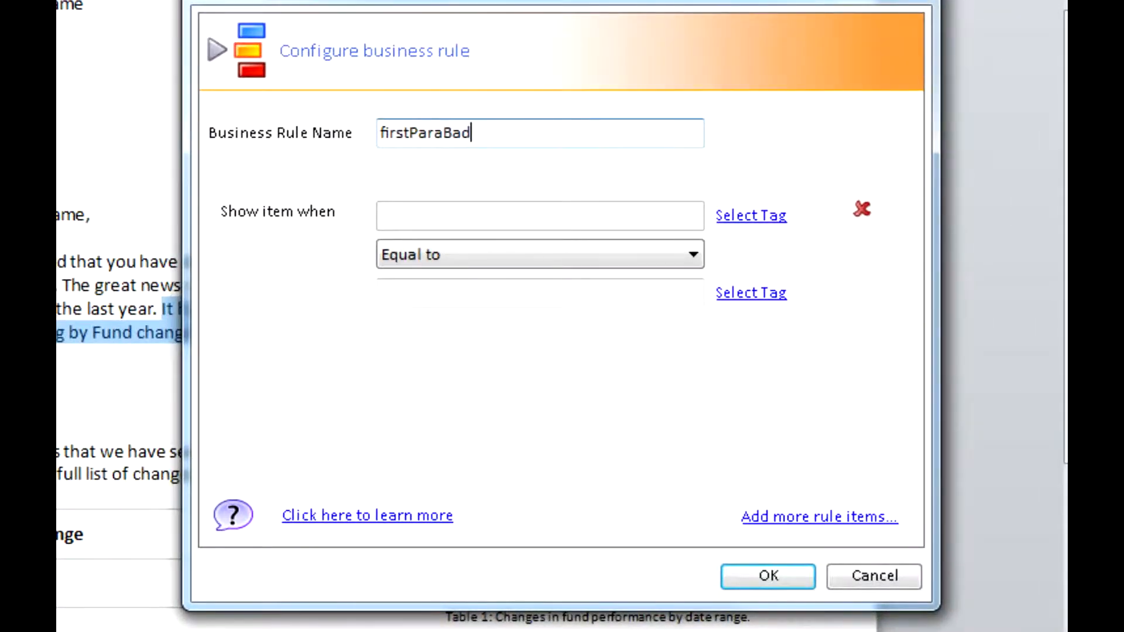
pyautogui.click(721, 217)
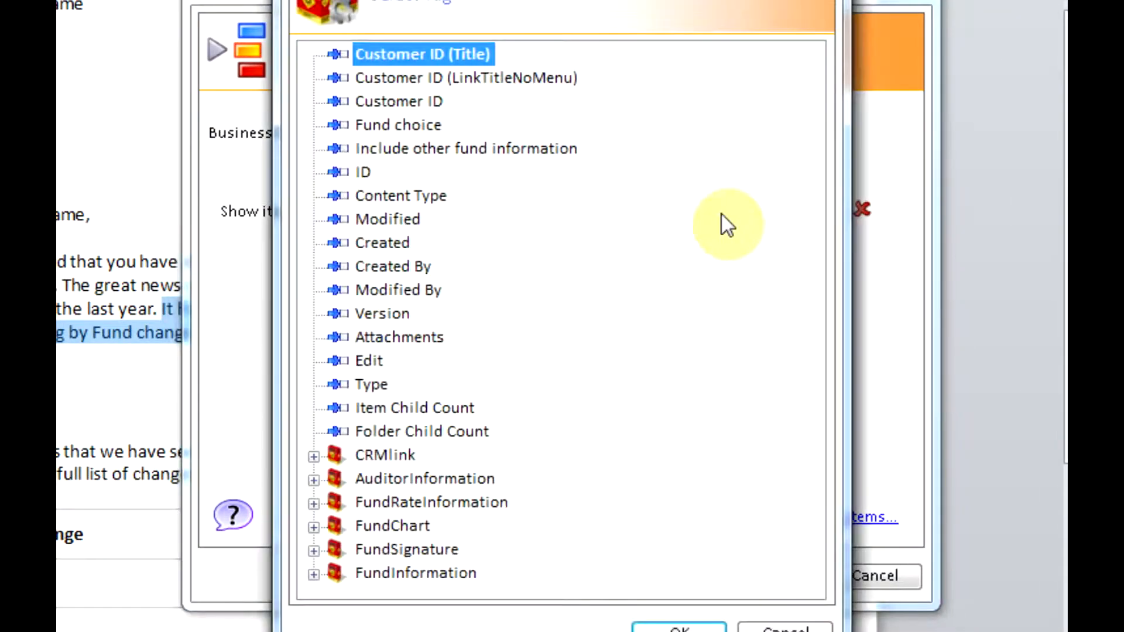
pyautogui.click(314, 573)
pyautogui.click(392, 550)
pyautogui.click(679, 626)
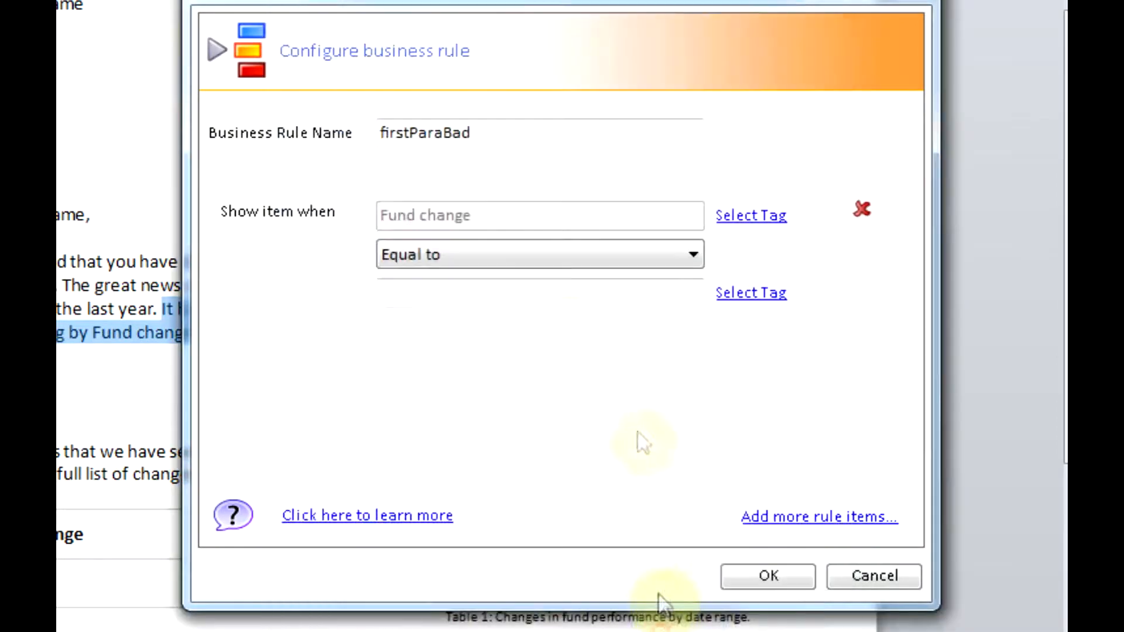
# Set the firstParaBad rule to show the item when Fund change is less than or equal to 0, and save it
pyautogui.click(539, 258)
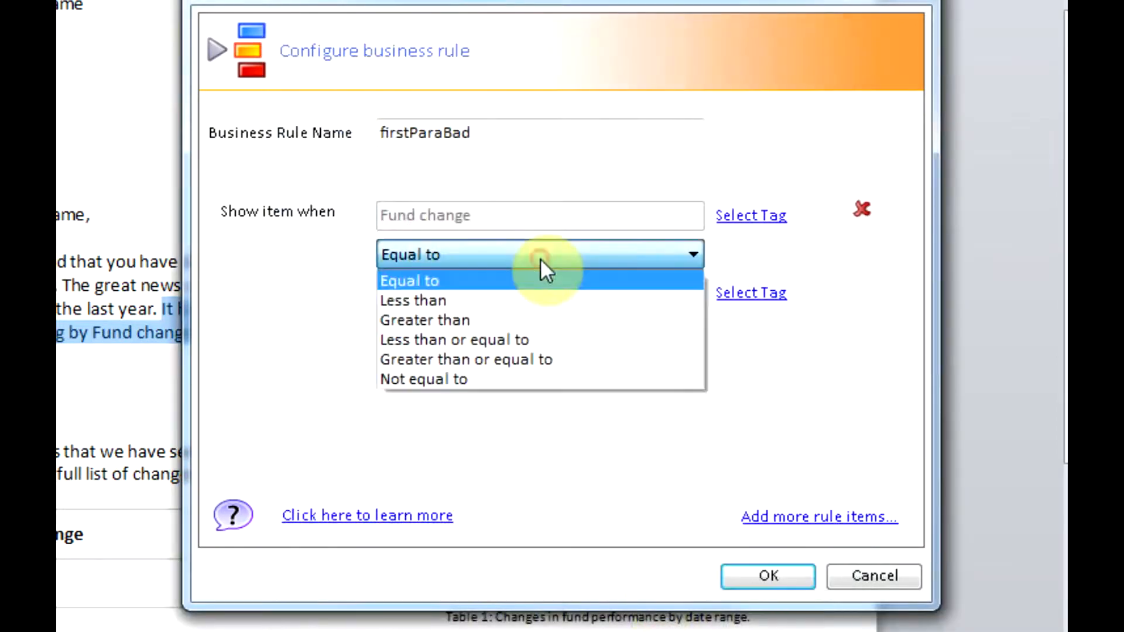
pyautogui.click(543, 341)
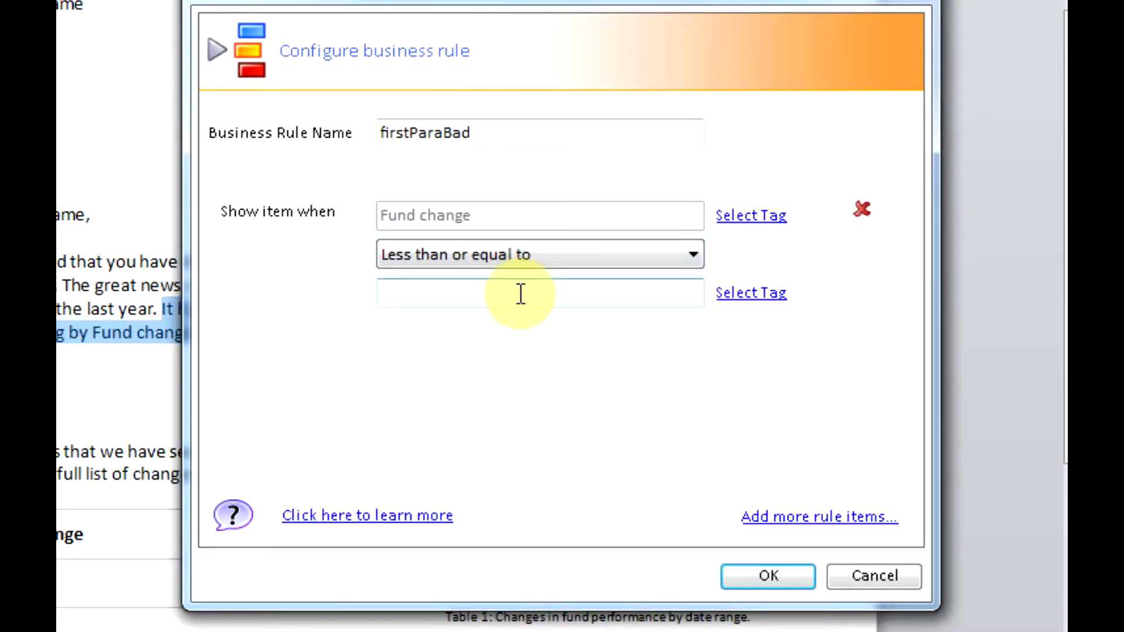
pyautogui.click(519, 293)
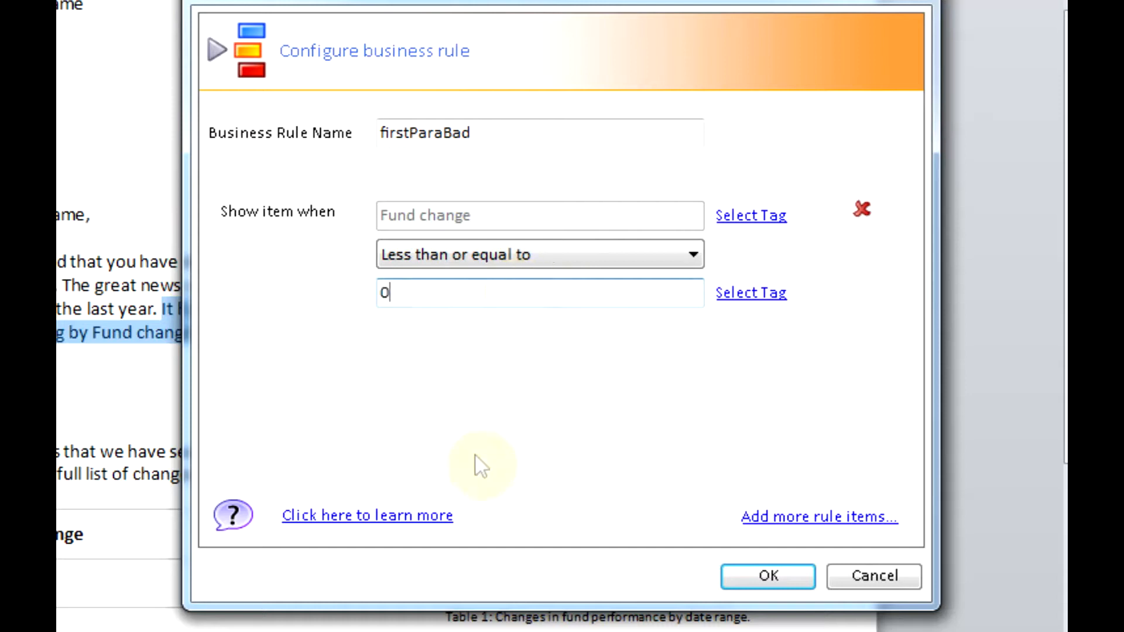
pyautogui.click(742, 575)
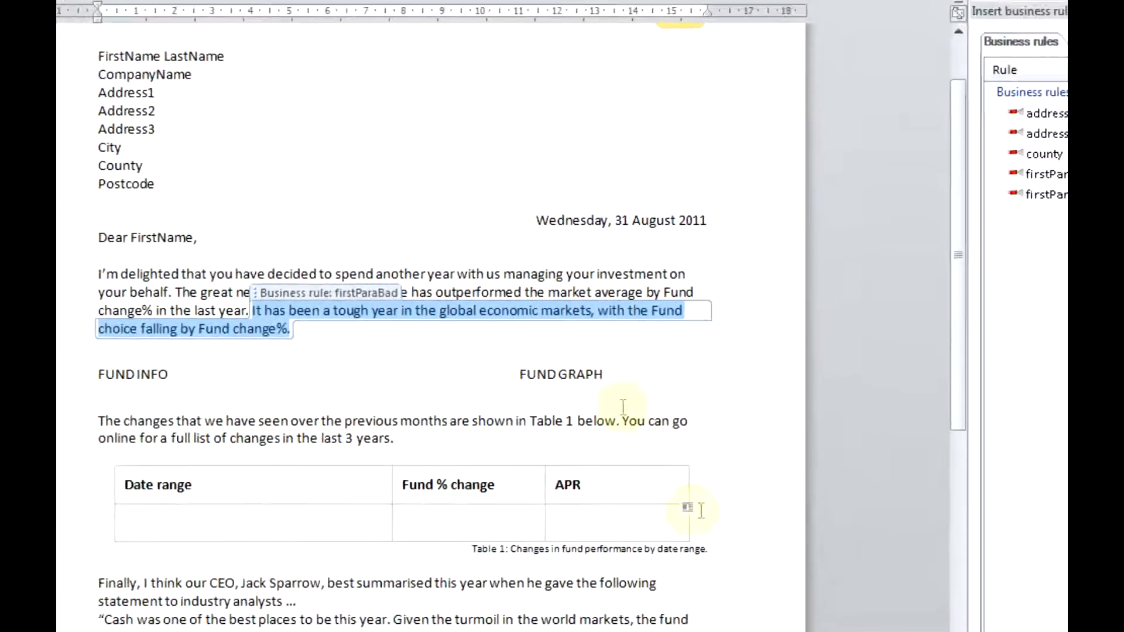